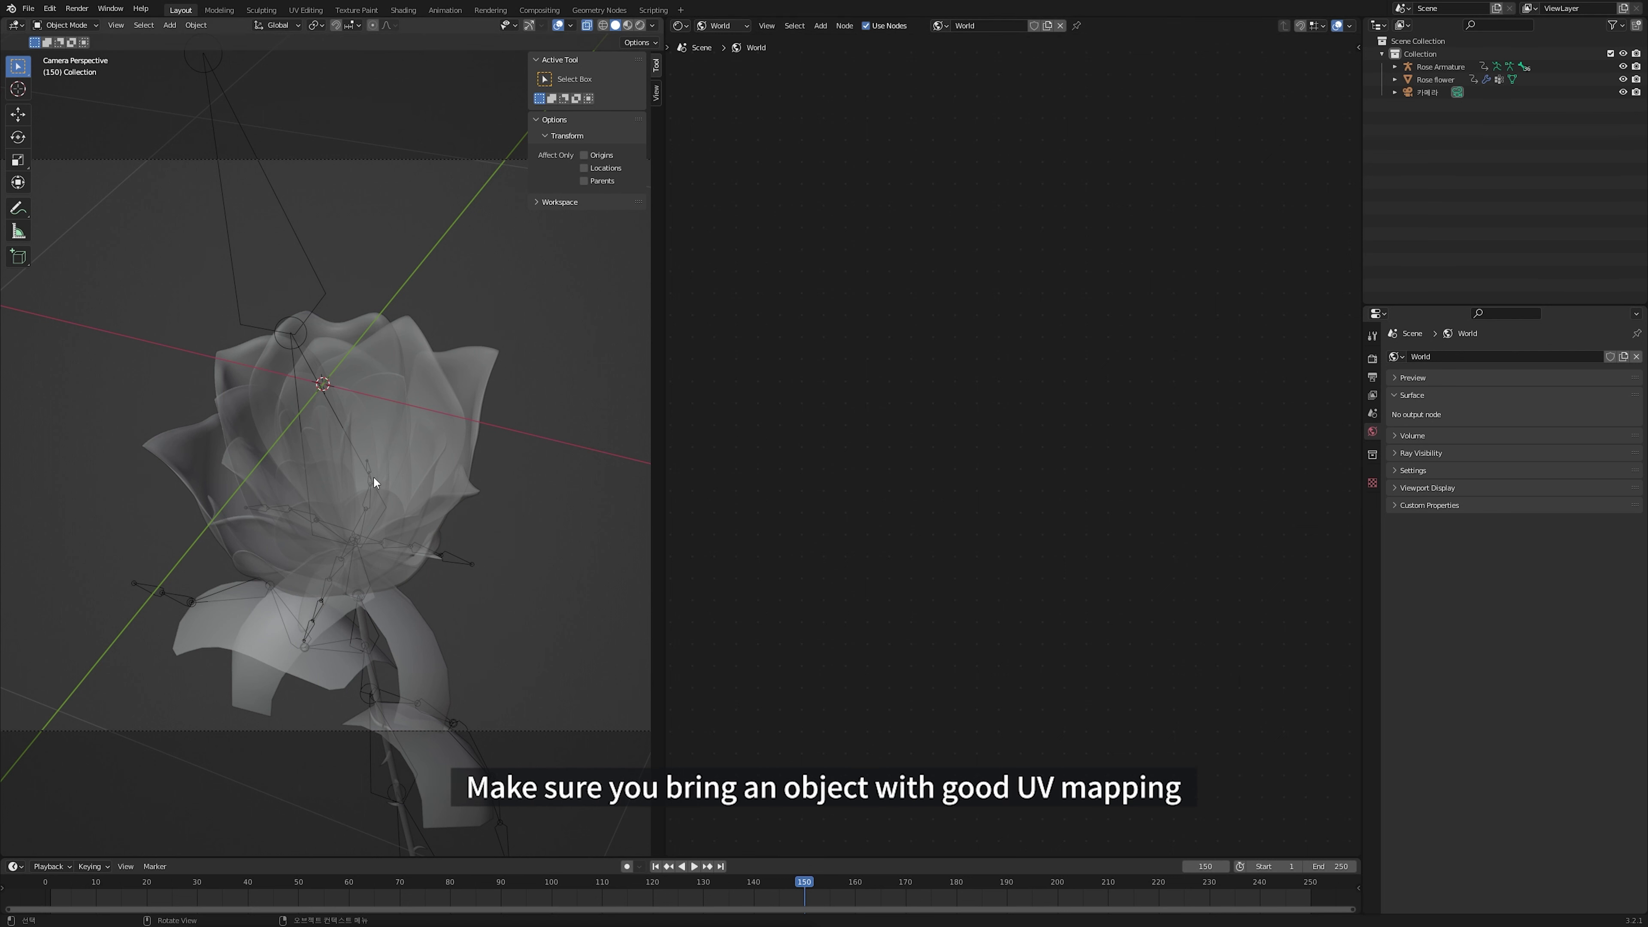
Examine the rose flower mesh's UV layout in the UV Editing workspace
left_click(360, 461)
left_click(305, 10)
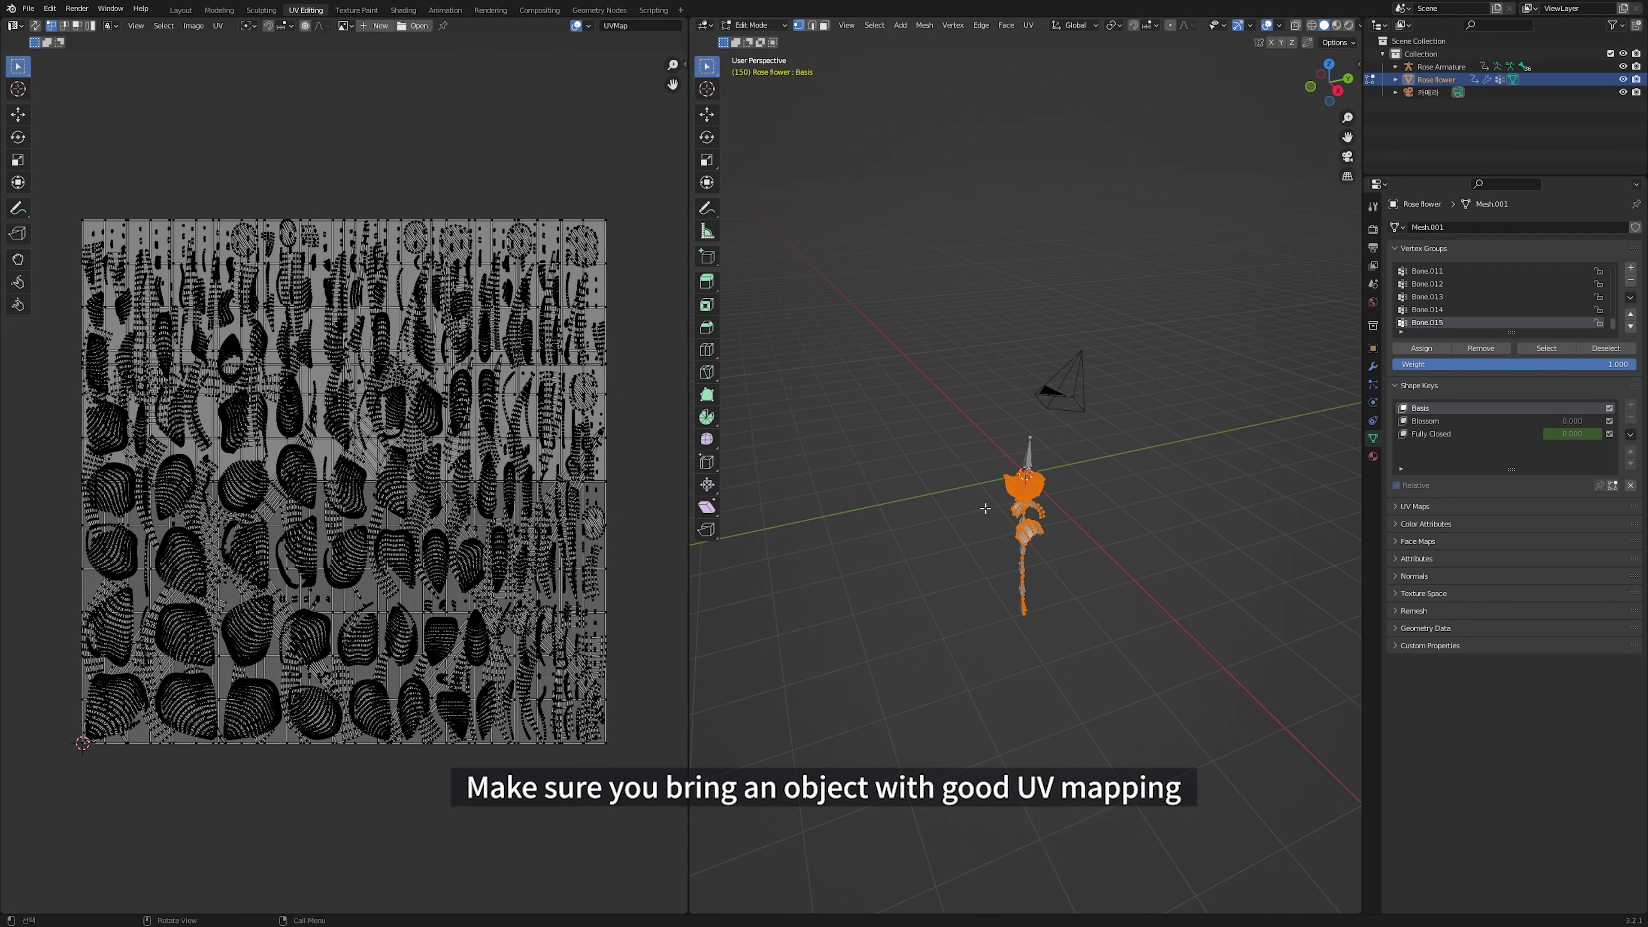
scroll(1025, 519, "up", 5)
scroll(264, 543, "up", 3)
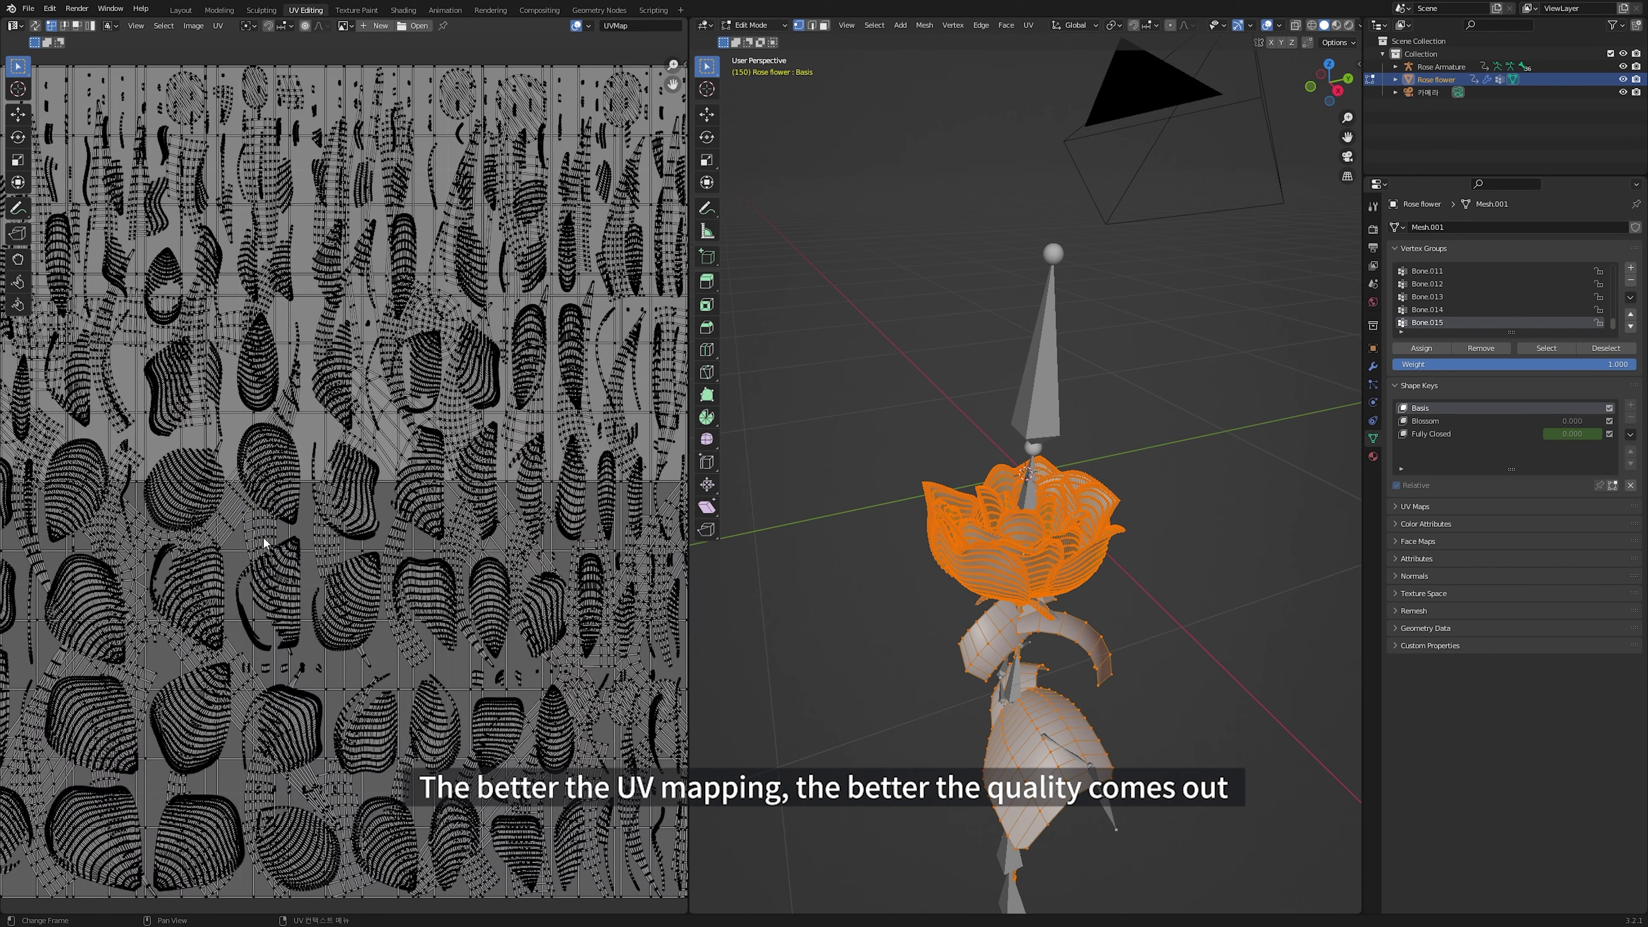
scroll(264, 543, "down", 2)
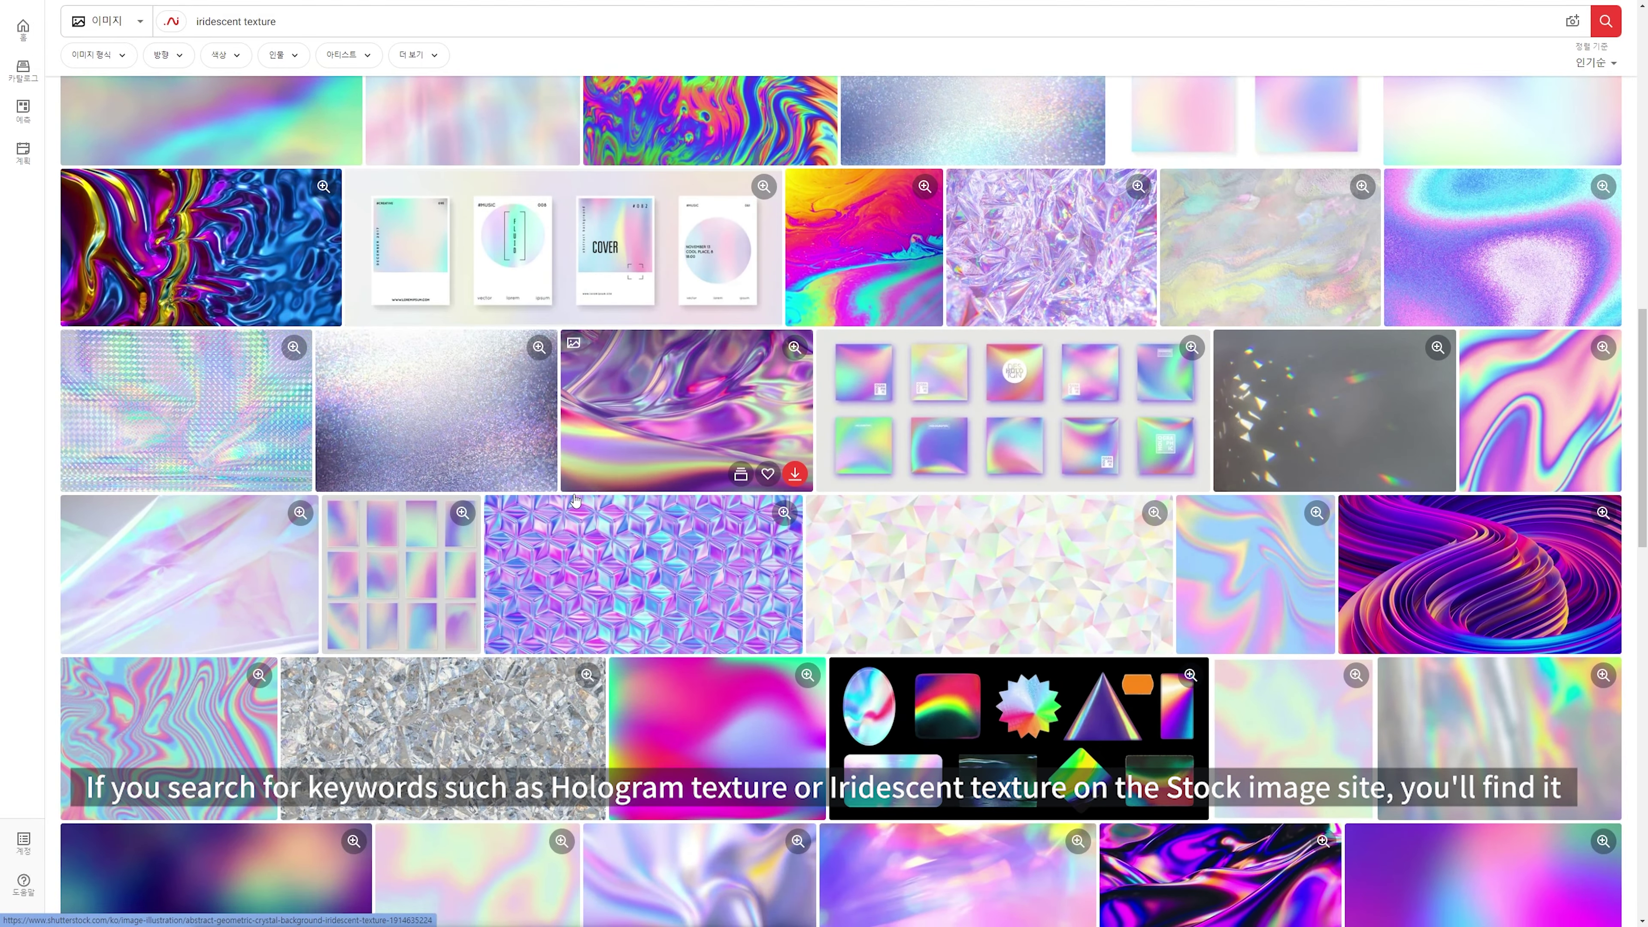
scroll(574, 499, "down", 10)
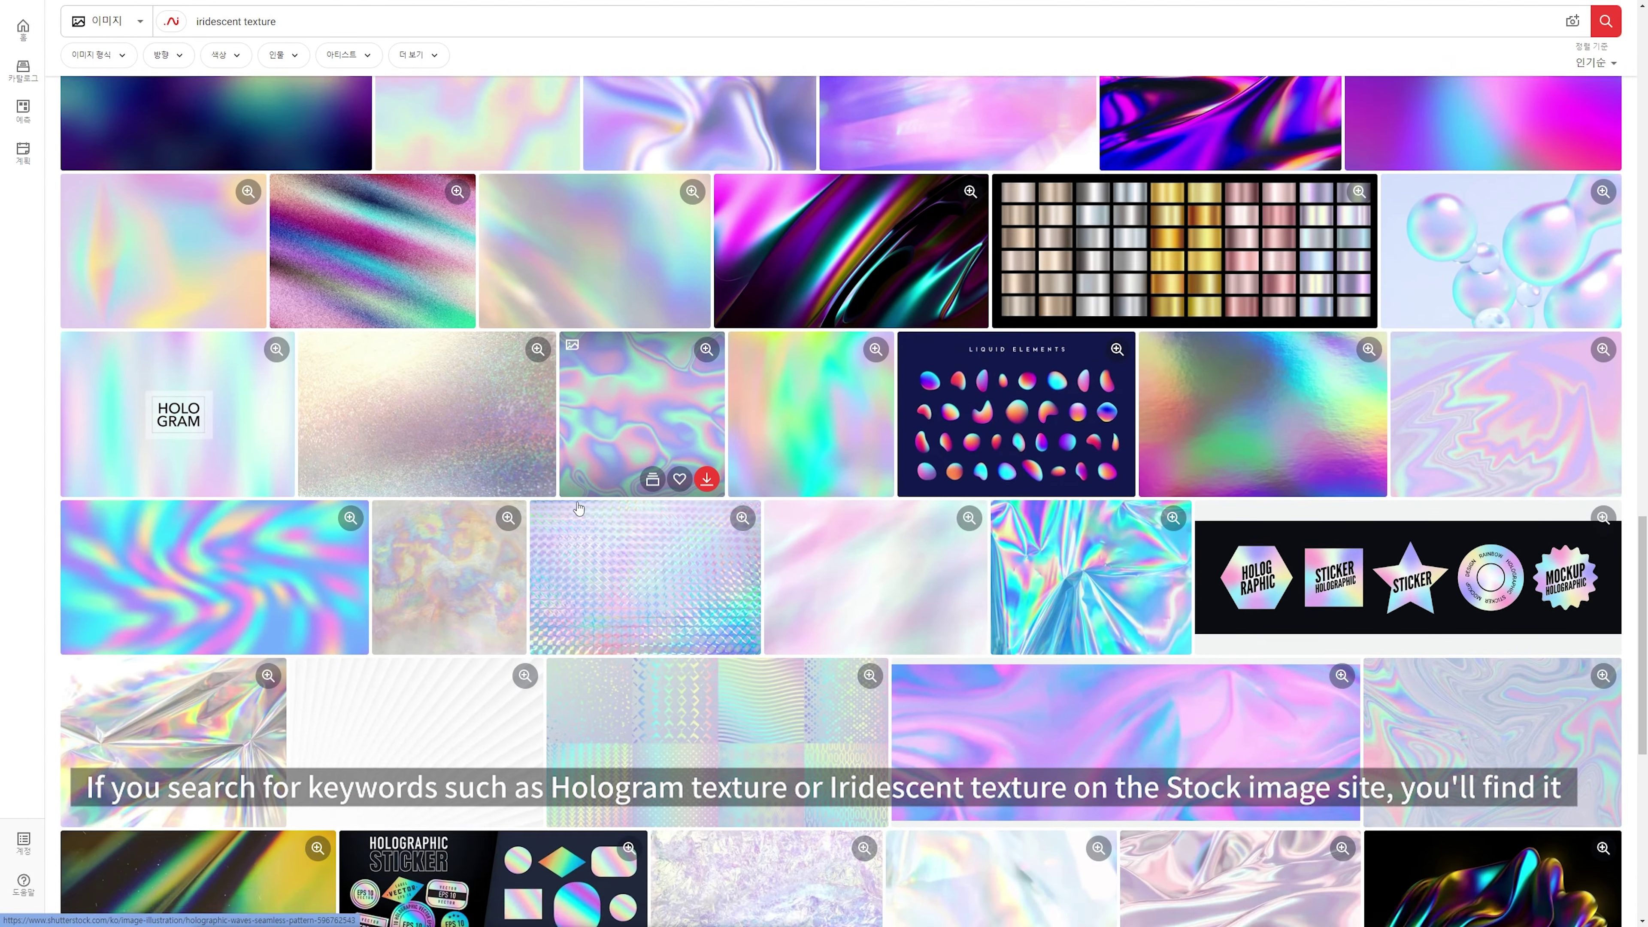
scroll(580, 508, "down", 3)
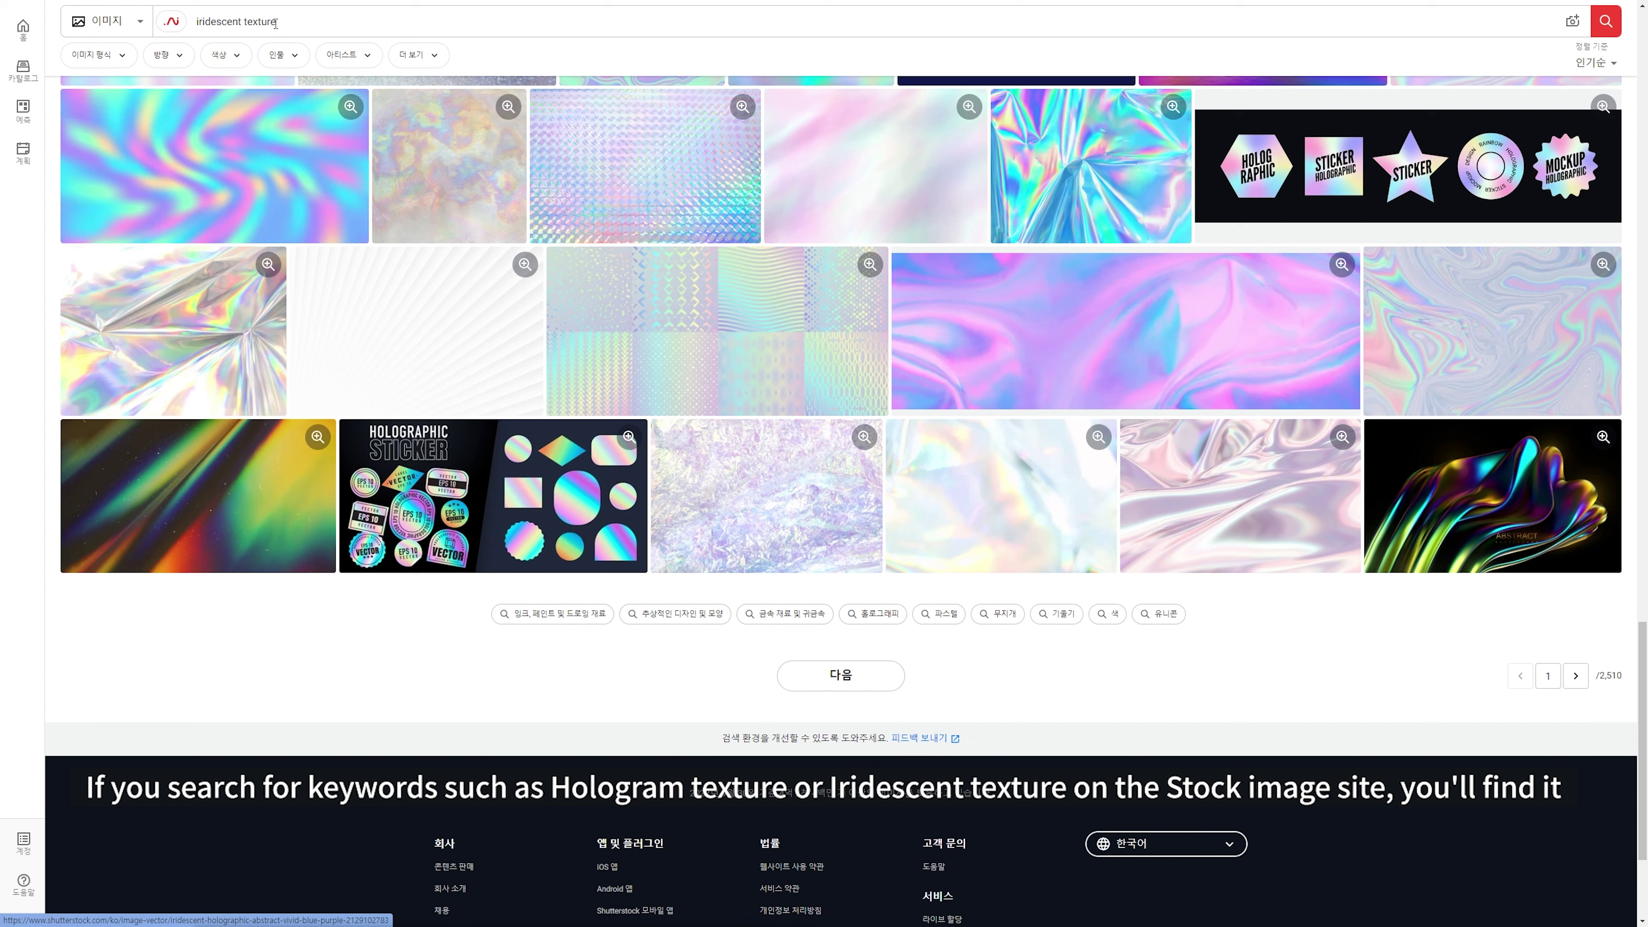
Browse the stock image site's results for "iridescent texture" to look for a usable texture
left_click_drag(238, 22, 190, 27)
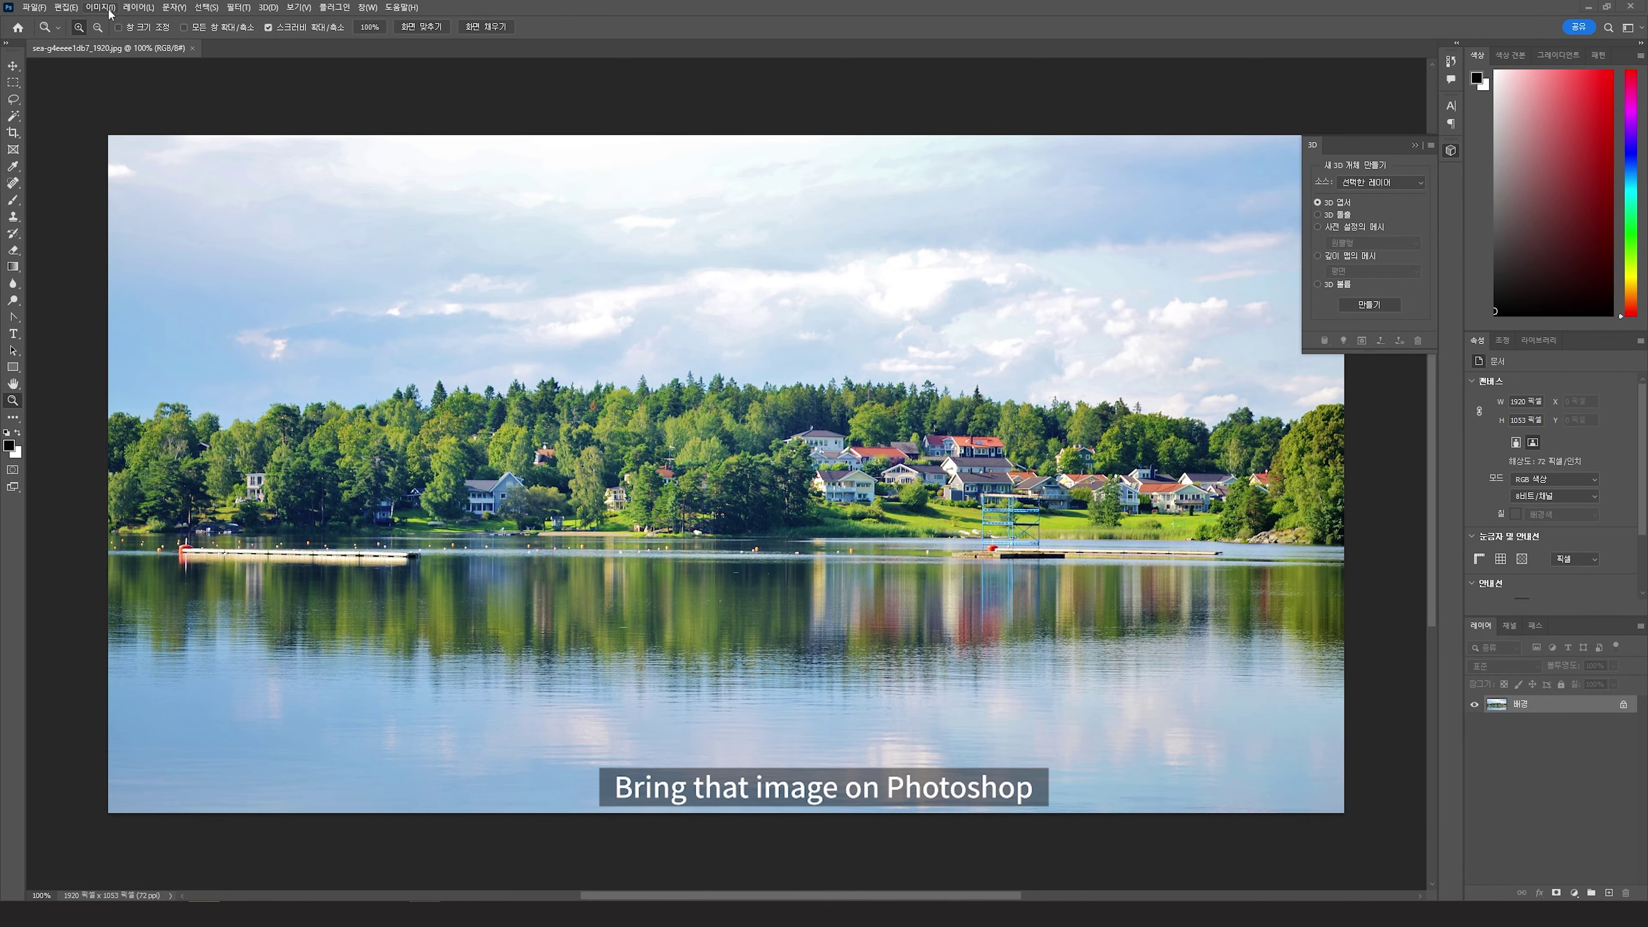
Apply a Gaussian Blur to the lake photo in Photoshop, strong enough to dissolve the fine detail
left_click(238, 8)
mouse_move(298, 259)
left_click(409, 311)
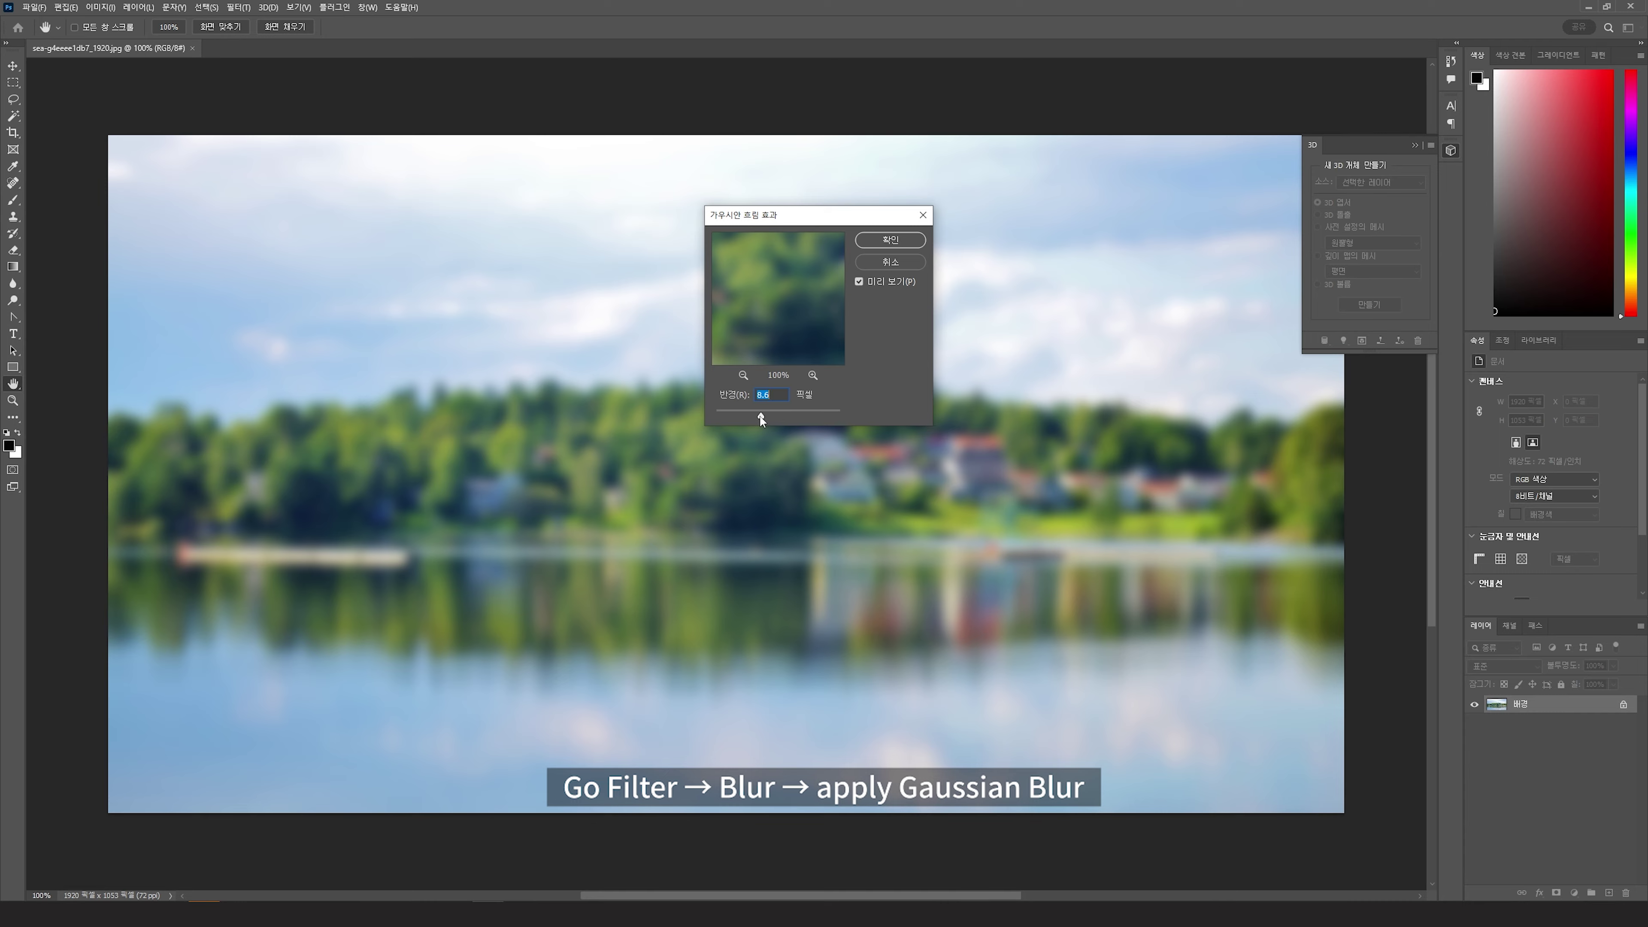
left_click_drag(762, 419, 767, 417)
left_click(889, 240)
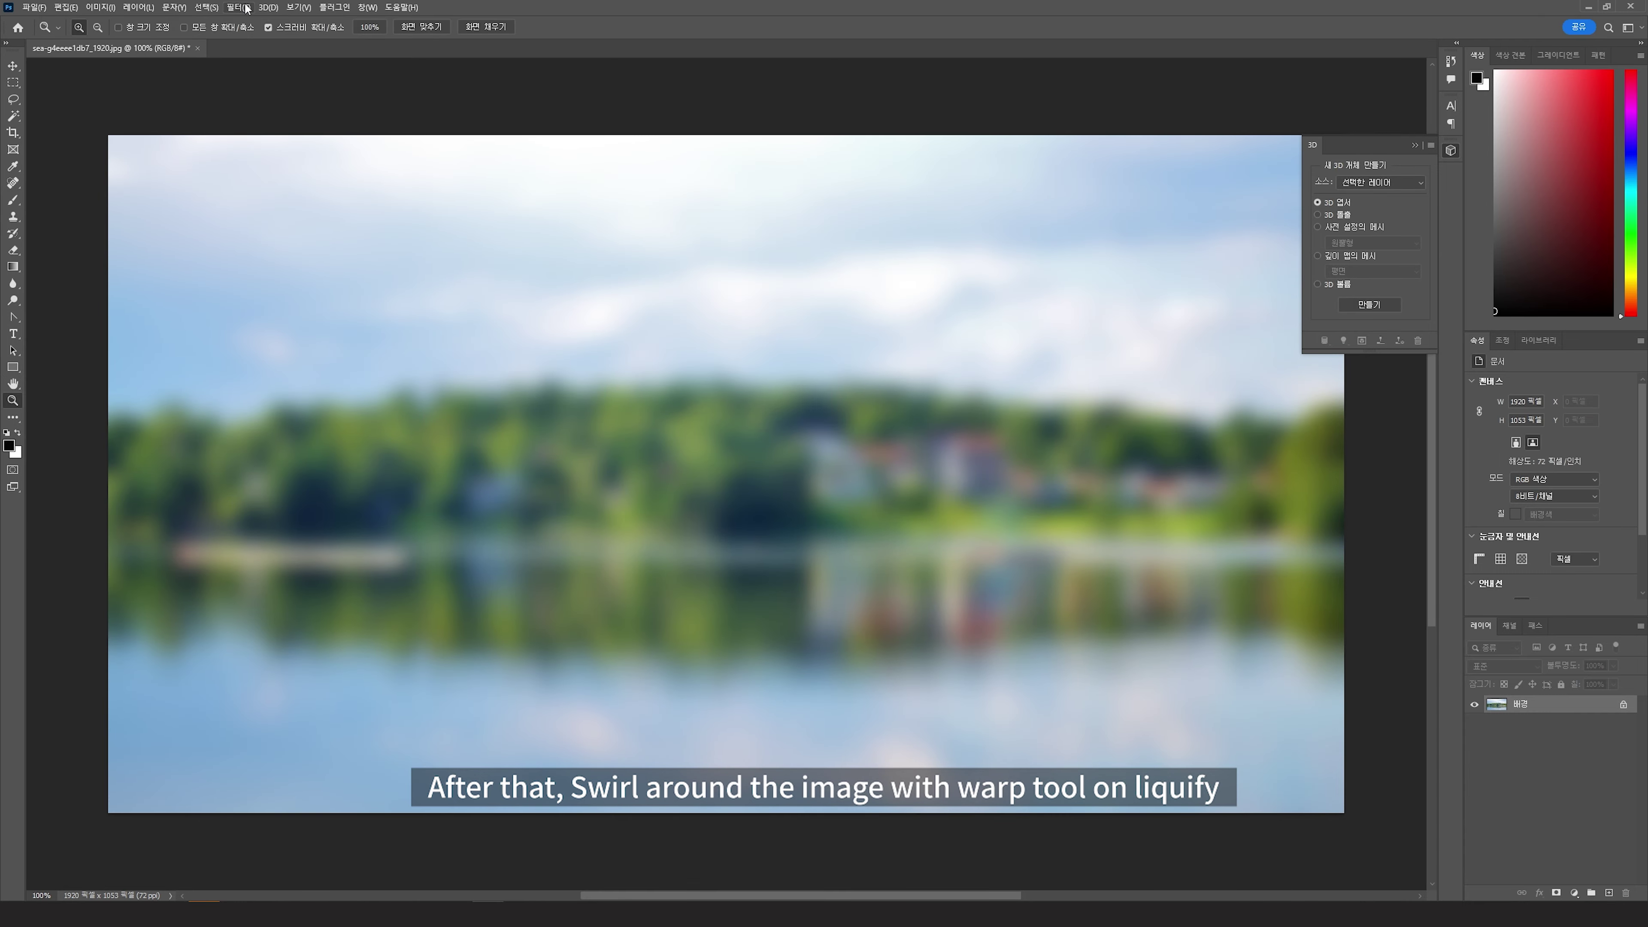
Swirl the blurred lake photo into flowing bands using Liquify's warp tool with an enlarged brush
left_click(245, 9)
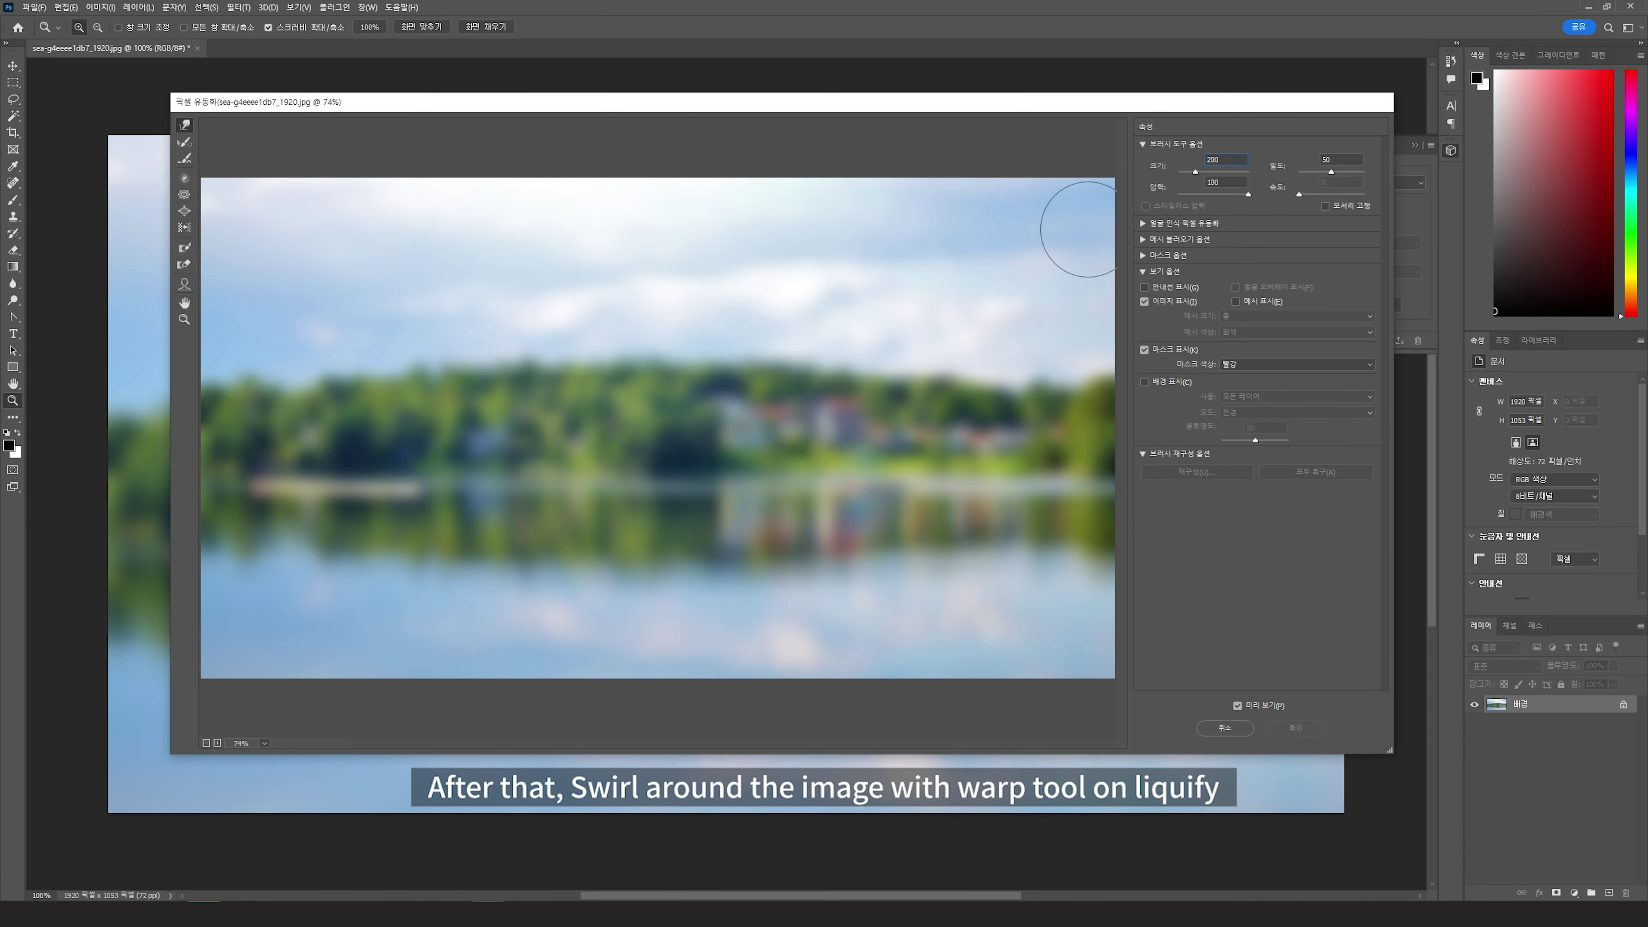
mouse_move(921, 351)
left_mouse_down()
mouse_move(551, 442)
mouse_move(374, 328)
mouse_move(551, 136)
mouse_move(776, 290)
mouse_move(261, 616)
mouse_move(680, 631)
mouse_move(908, 454)
left_mouse_up()
key("bracketright")
key("bracketright")
key("bracketright")
key("bracketright")
key("bracketright")
key("bracketright")
key("bracketright")
key("bracketright")
left_click(1295, 728)
Apply Gaussian Blur once more to the liquified image to soften the swirls
left_click(238, 7)
mouse_move(292, 257)
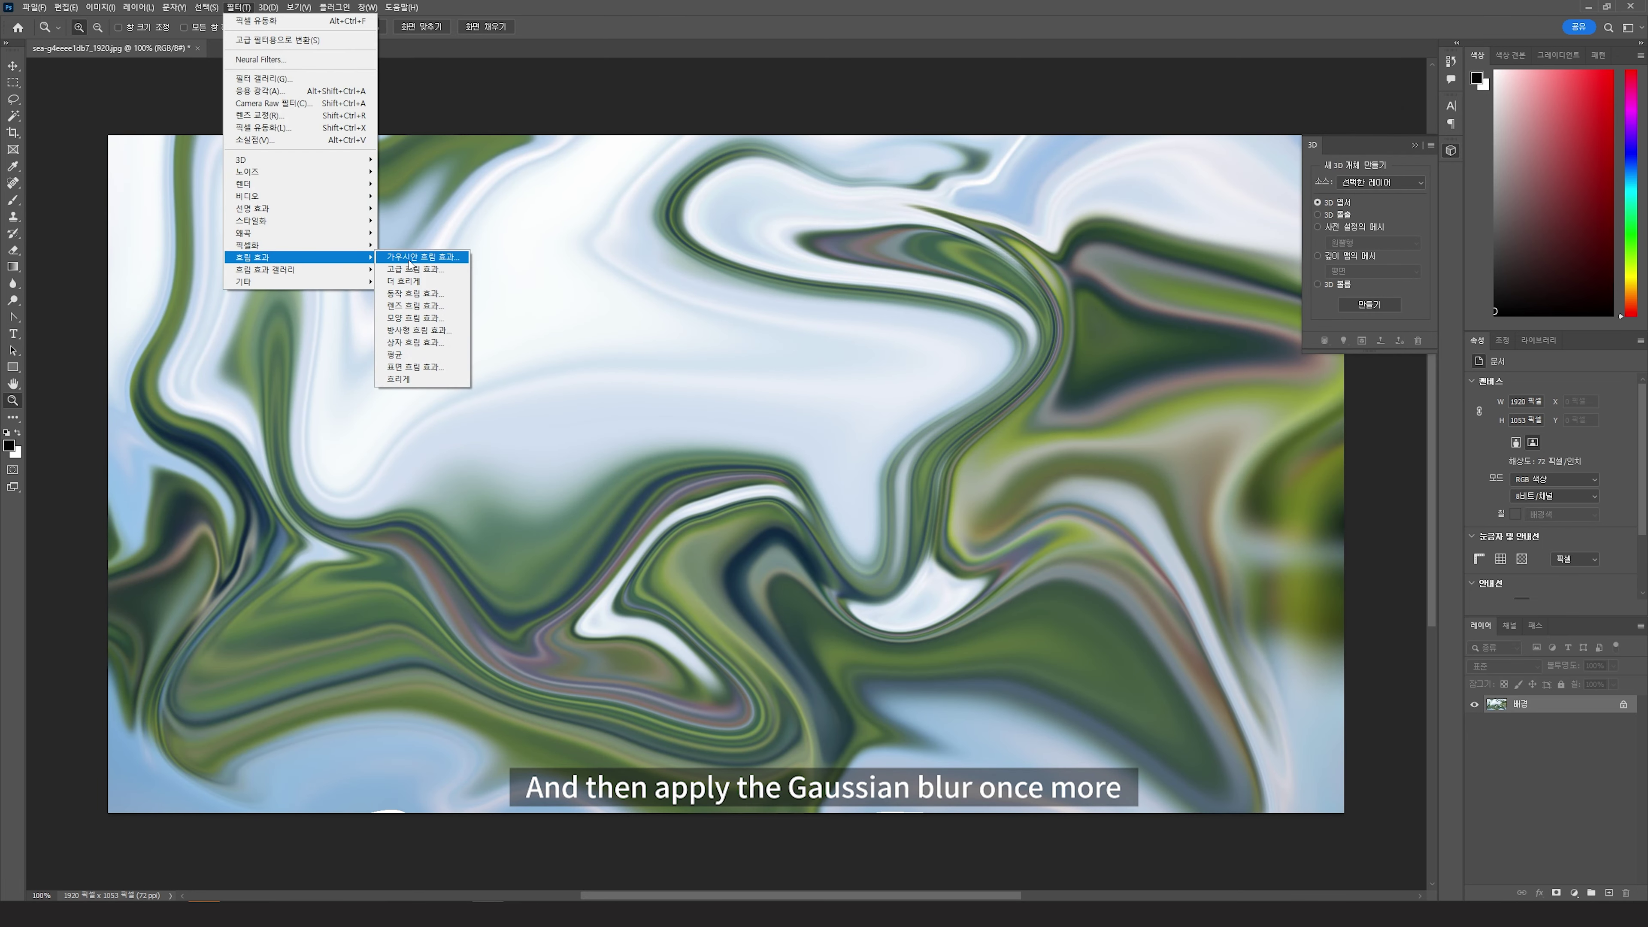
left_click(409, 258)
left_click(890, 240)
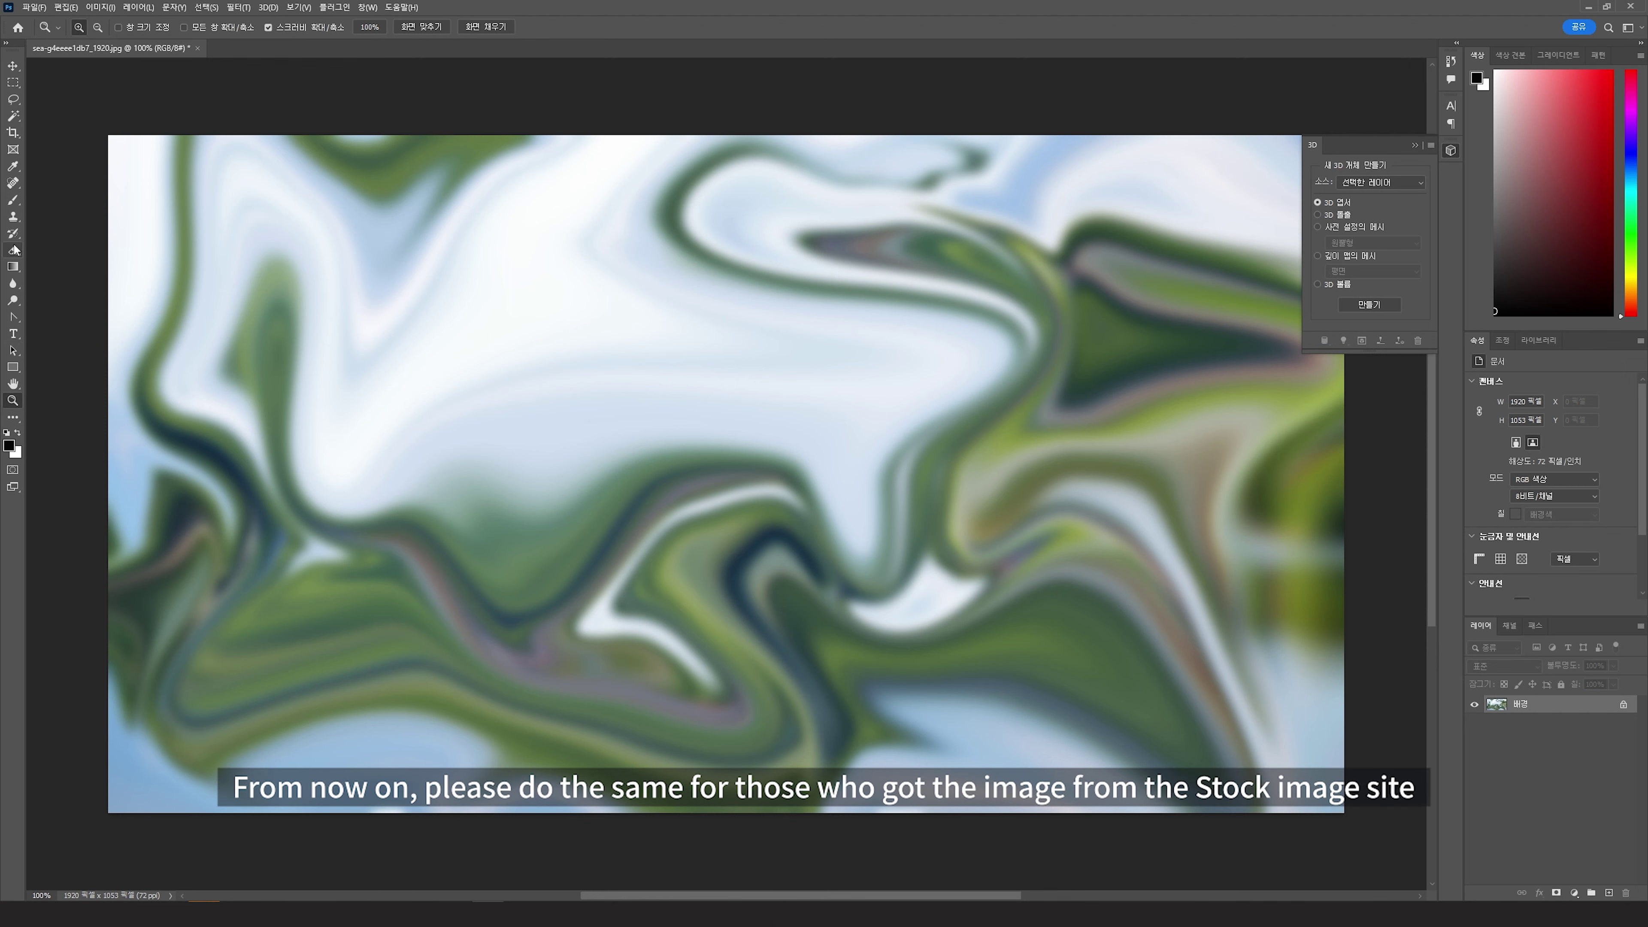
Paint broad, soft black brush strokes across the swirled image, leaving parts of the colours uncovered
left_click(14, 201)
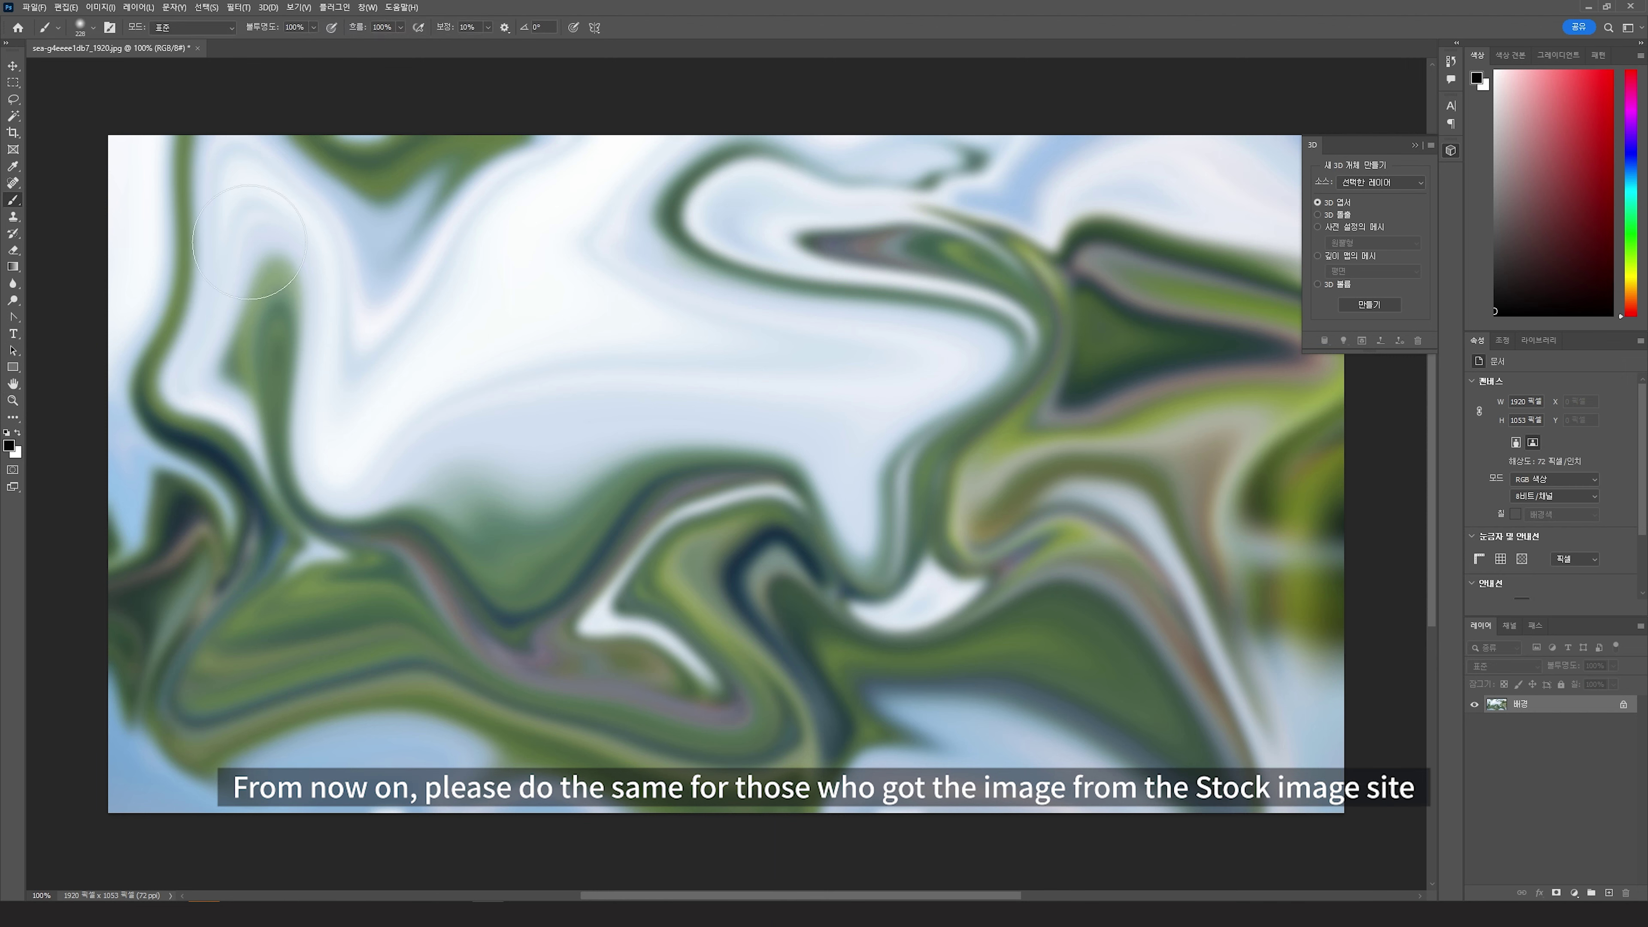
mouse_move(228, 110)
left_mouse_down()
mouse_move(573, 140)
mouse_move(714, 189)
mouse_move(1096, 497)
mouse_move(356, 692)
mouse_move(1168, 746)
left_mouse_up()
mouse_move(999, 182)
left_mouse_down()
mouse_move(942, 209)
mouse_move(1170, 357)
mouse_move(1207, 412)
mouse_move(669, 609)
mouse_move(363, 548)
left_mouse_up()
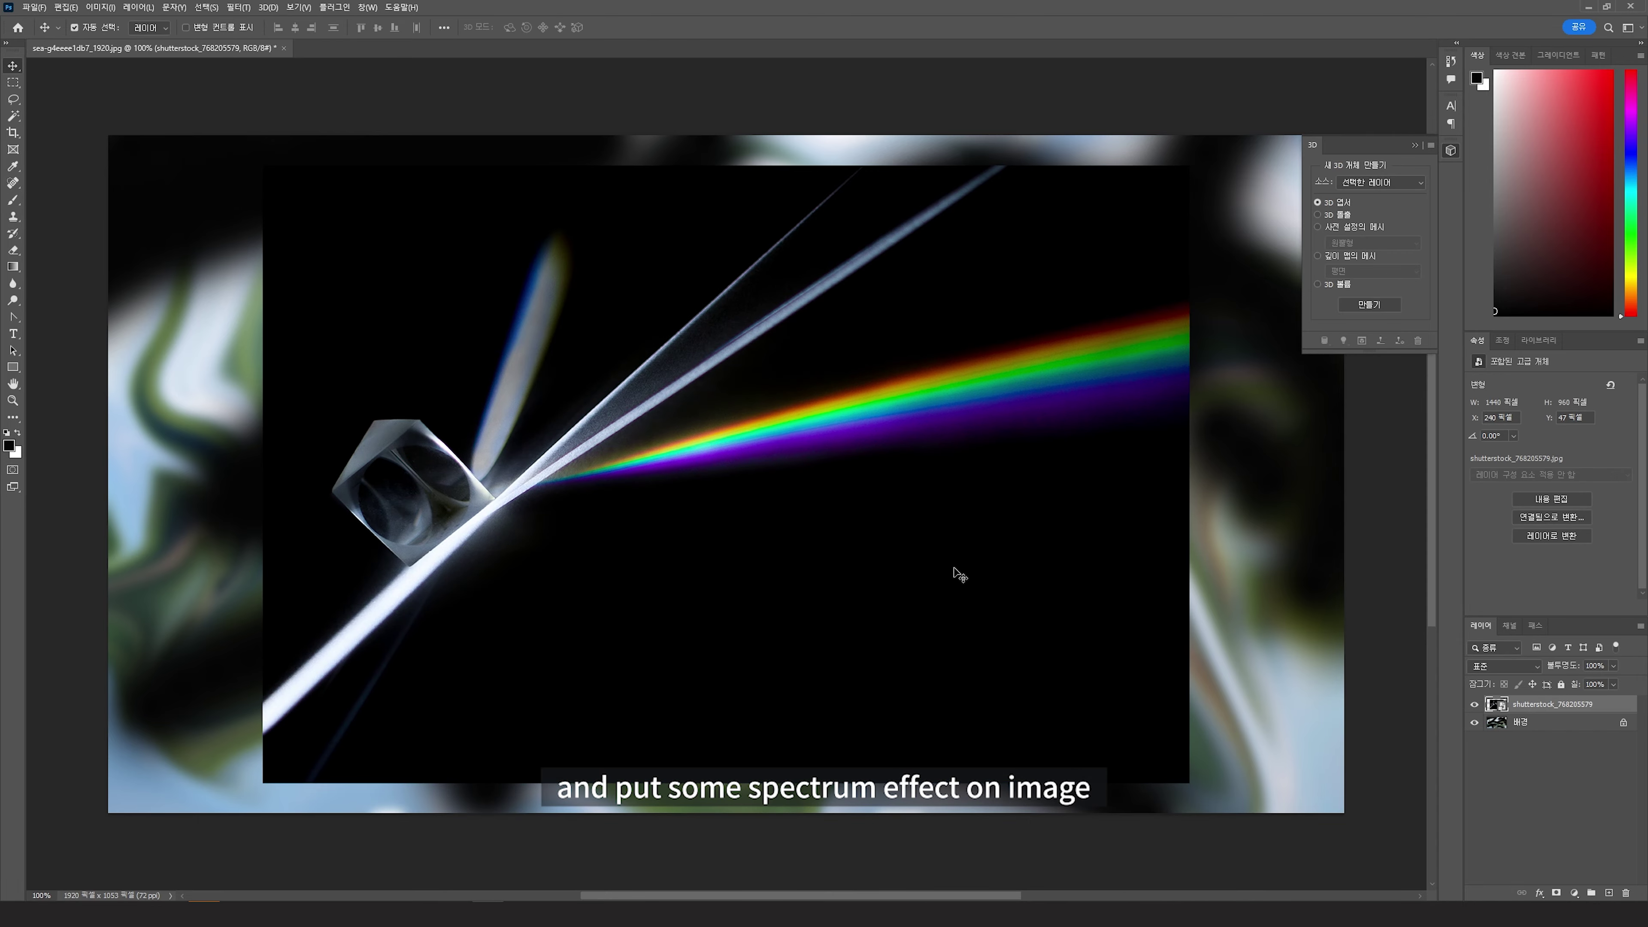
Rotate the placed prism spectrum image about -46°, position it over the canvas's left half, and set its blend mode to Screen
key("ctrl+r")
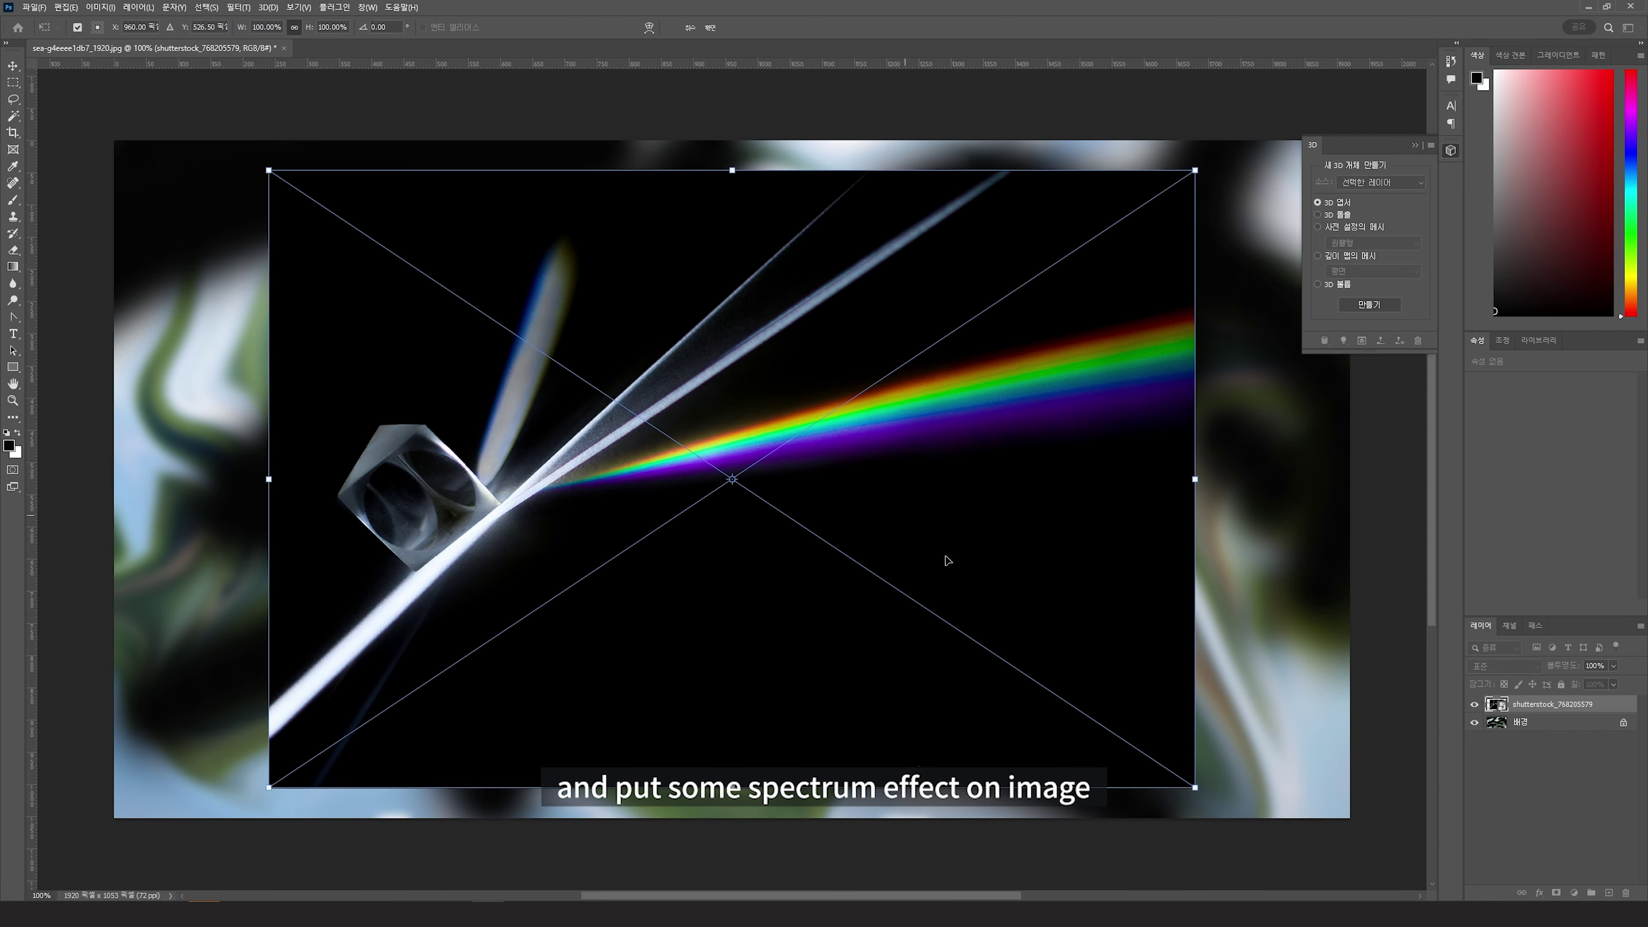
left_click_drag(1239, 649, 1205, 230)
left_click_drag(930, 505, 457, 690)
left_click_drag(578, 328, 814, 256, "shift")
key("Return")
left_click(1496, 667)
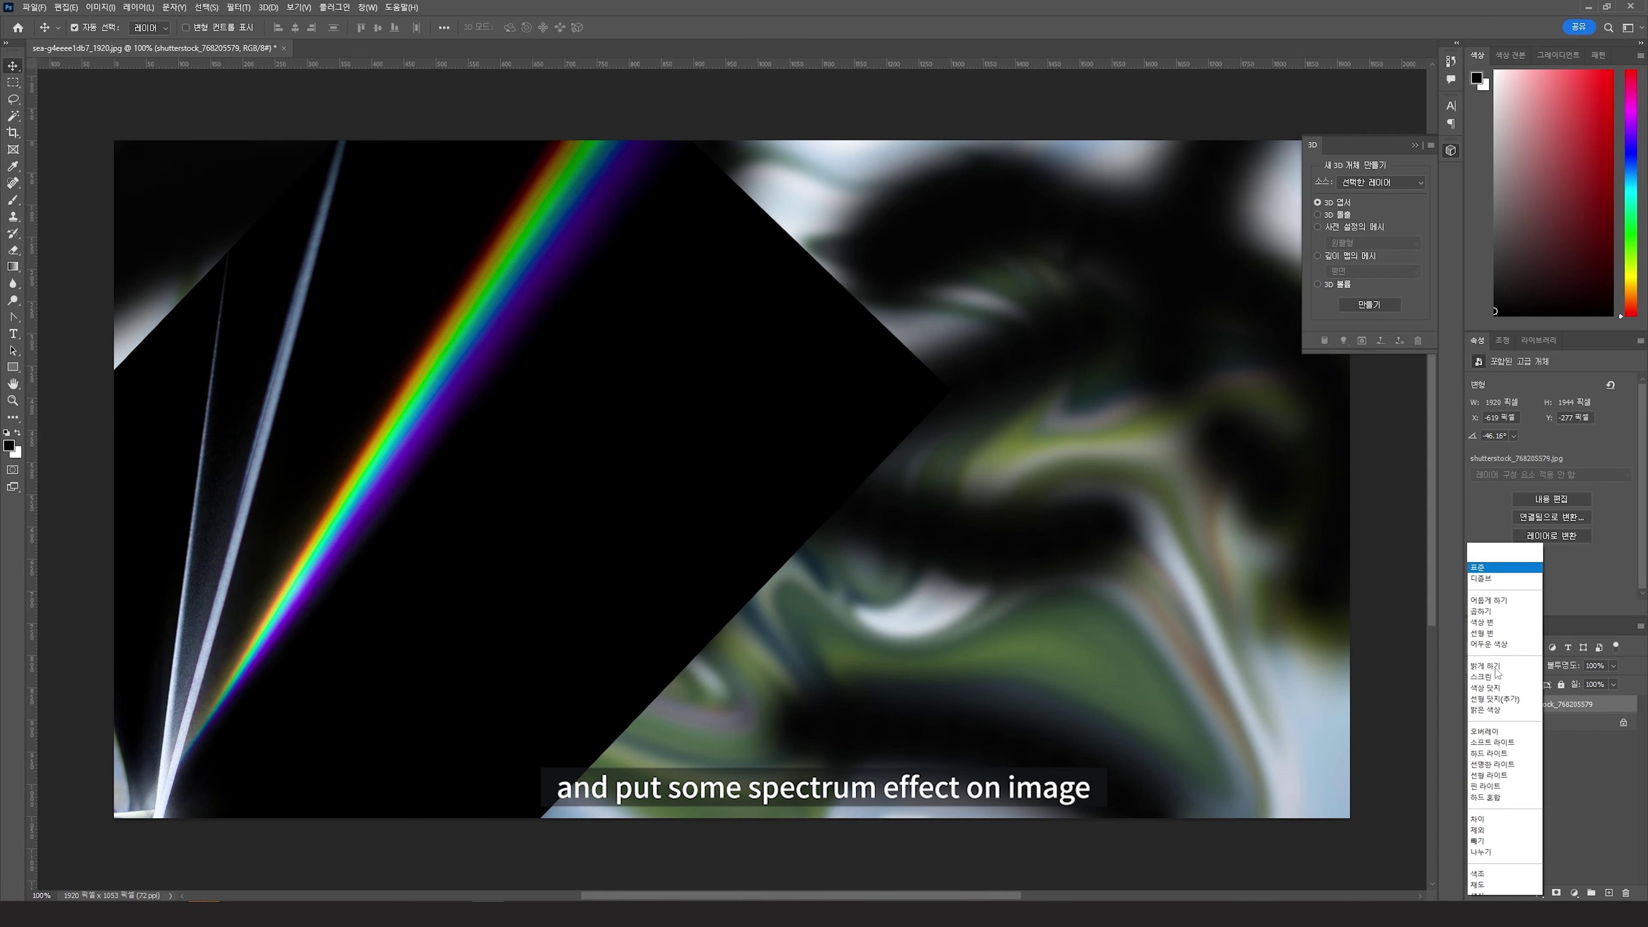
left_click(1489, 677)
Duplicate the spectrum layer, scale the copy to about 123%, and rotate it so its rainbow beam crosses the canvas's upper right area
left_click_drag(425, 449, 1062, 499, "alt")
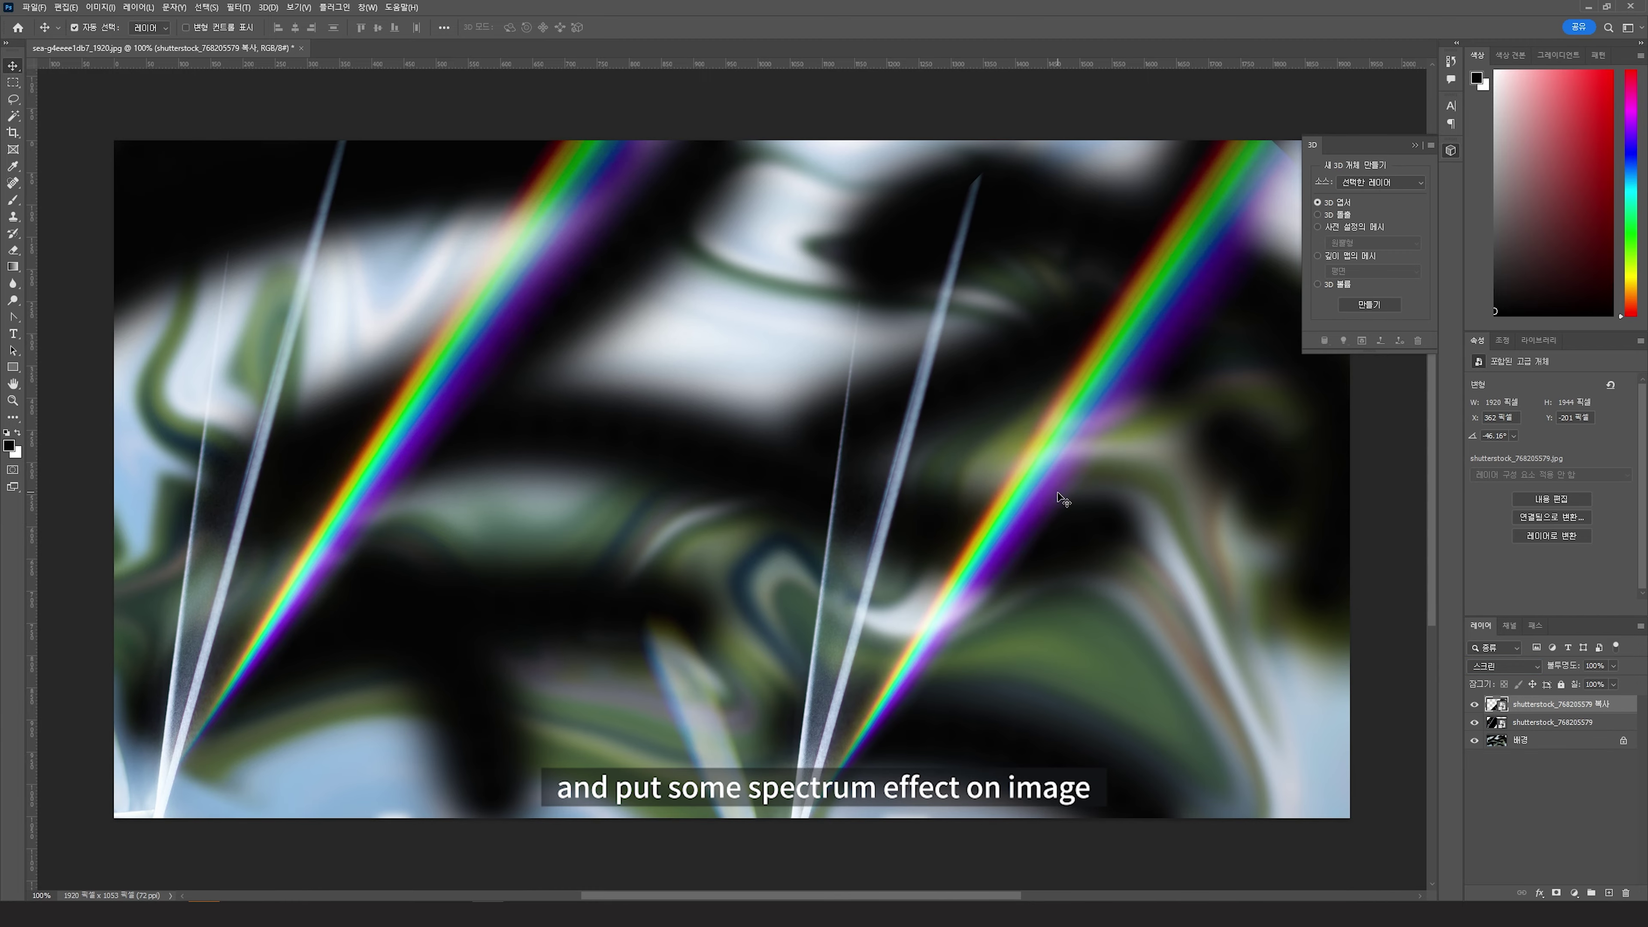
key("ctrl+t")
left_click_drag(1031, 114, 191, 754)
left_click_drag(1222, 763, 1388, 359)
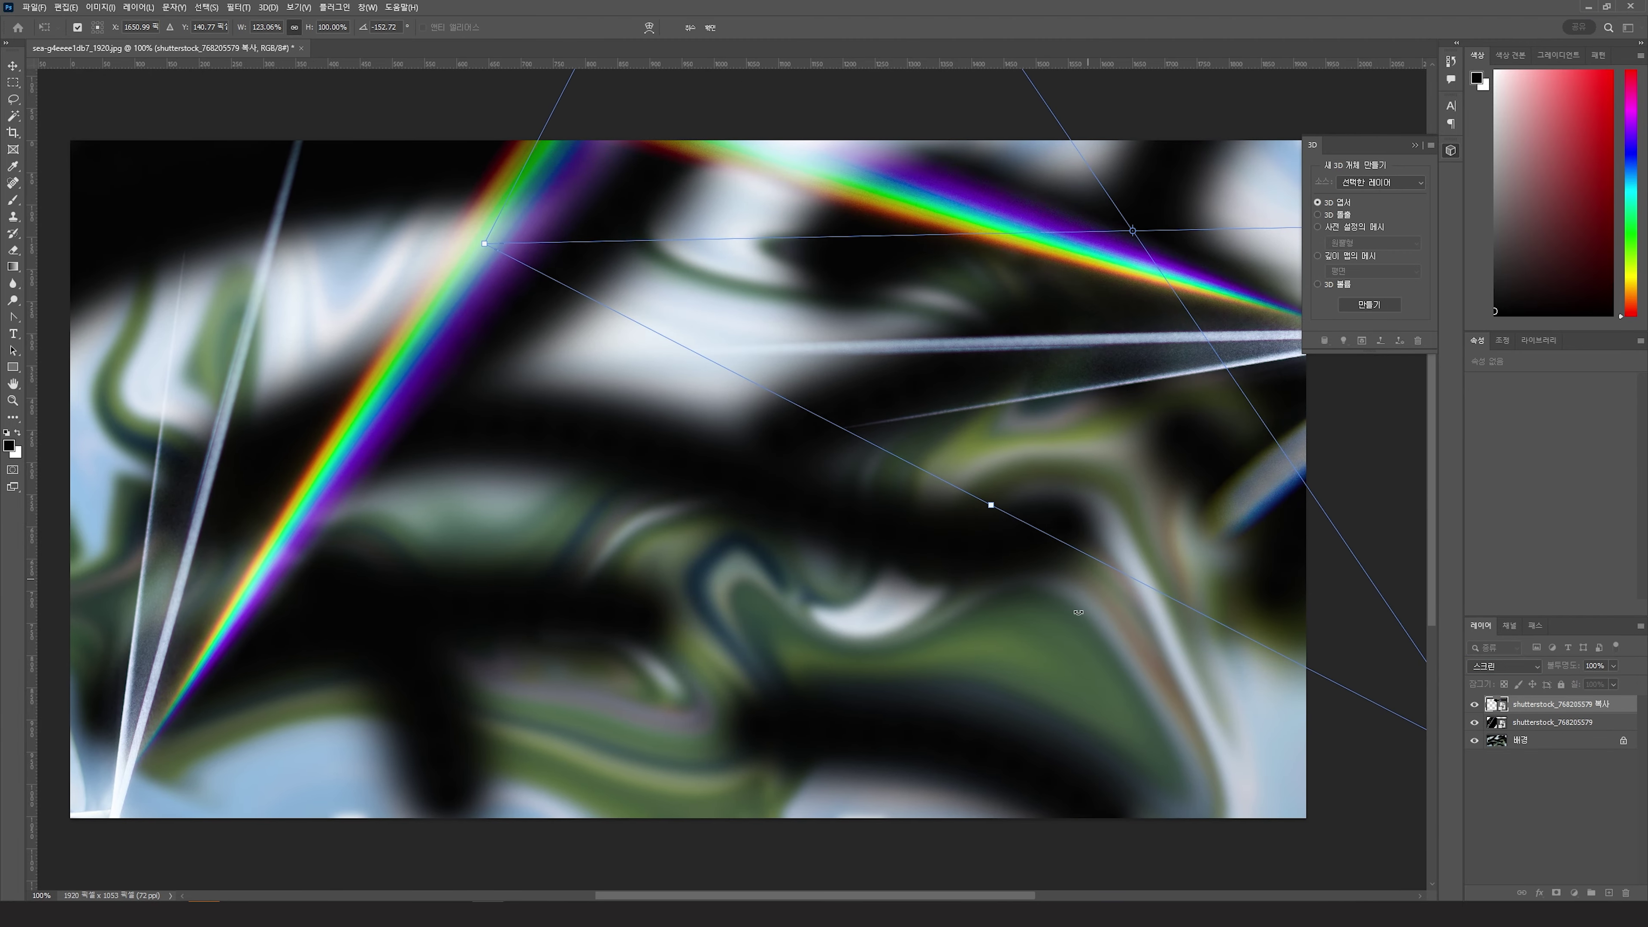
key("Return")
Reduce the duplicated spectrum layer's opacity to about 58%
left_click(1613, 665)
left_click_drag(1615, 681, 1587, 682)
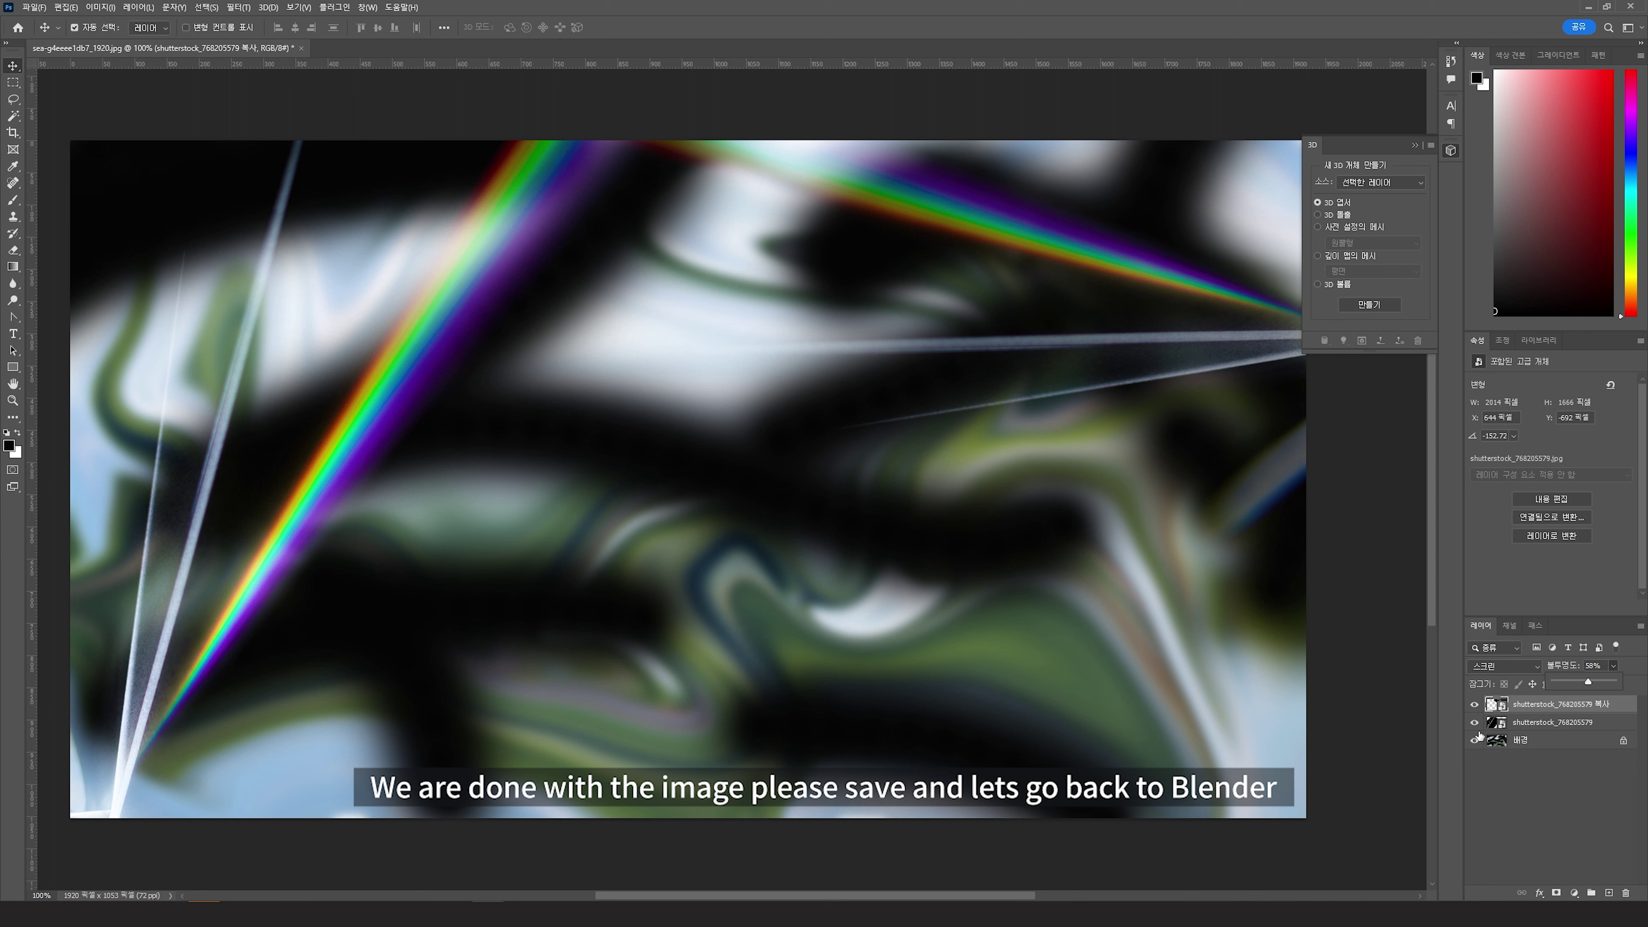
scroll(628, 686, "down", 4)
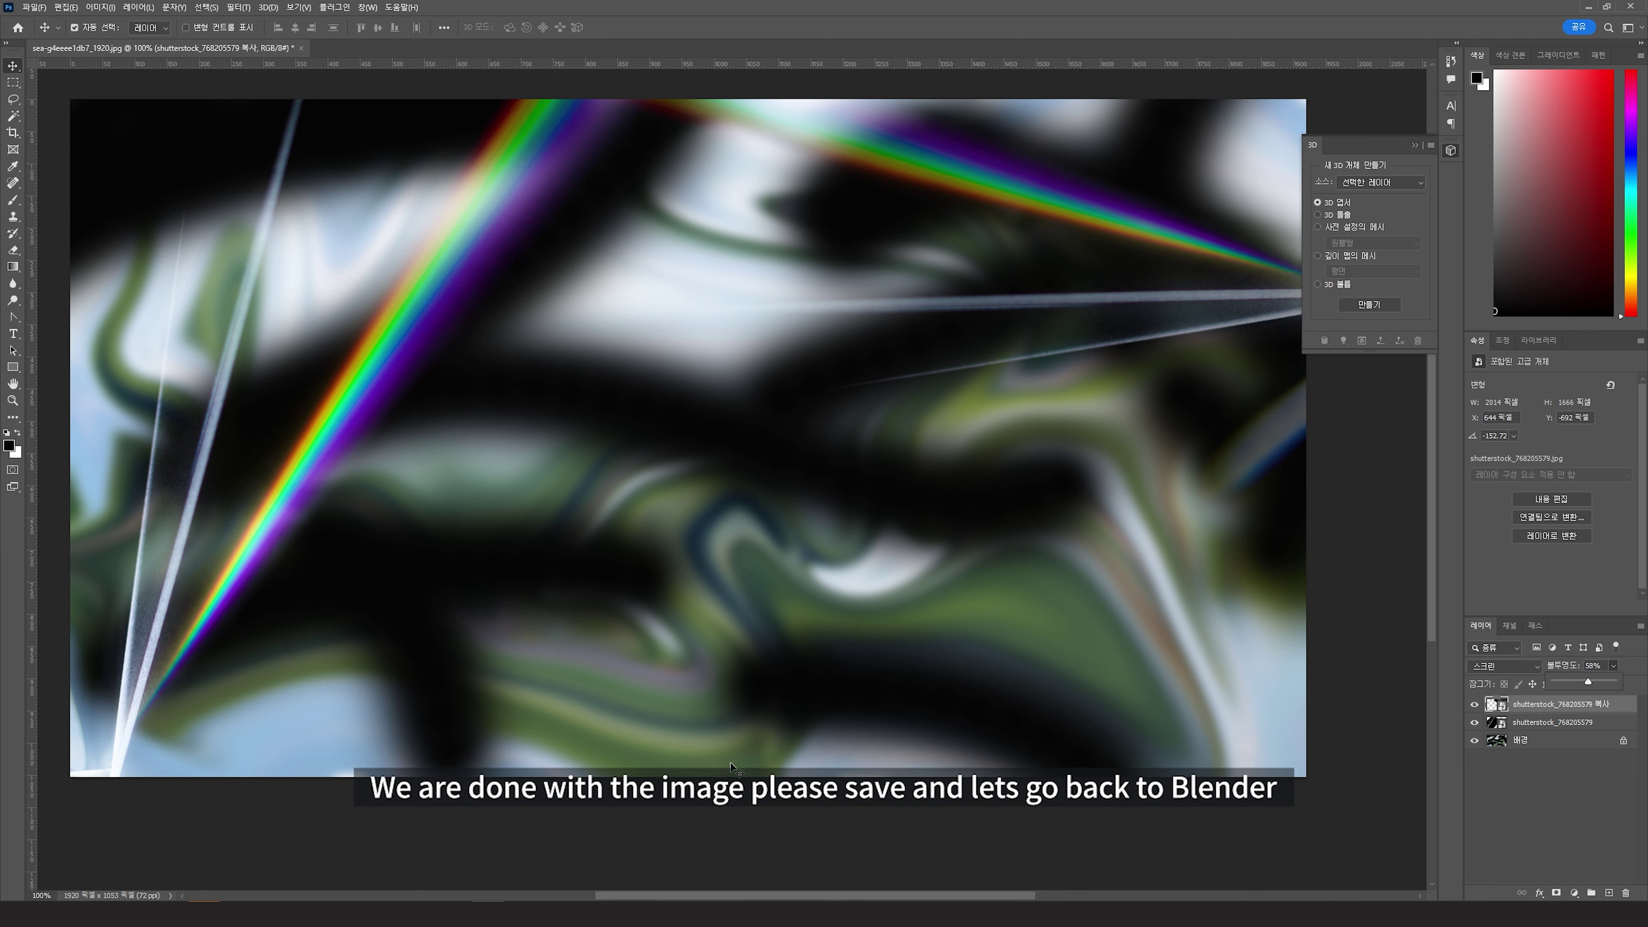
scroll(735, 771, "up", 5)
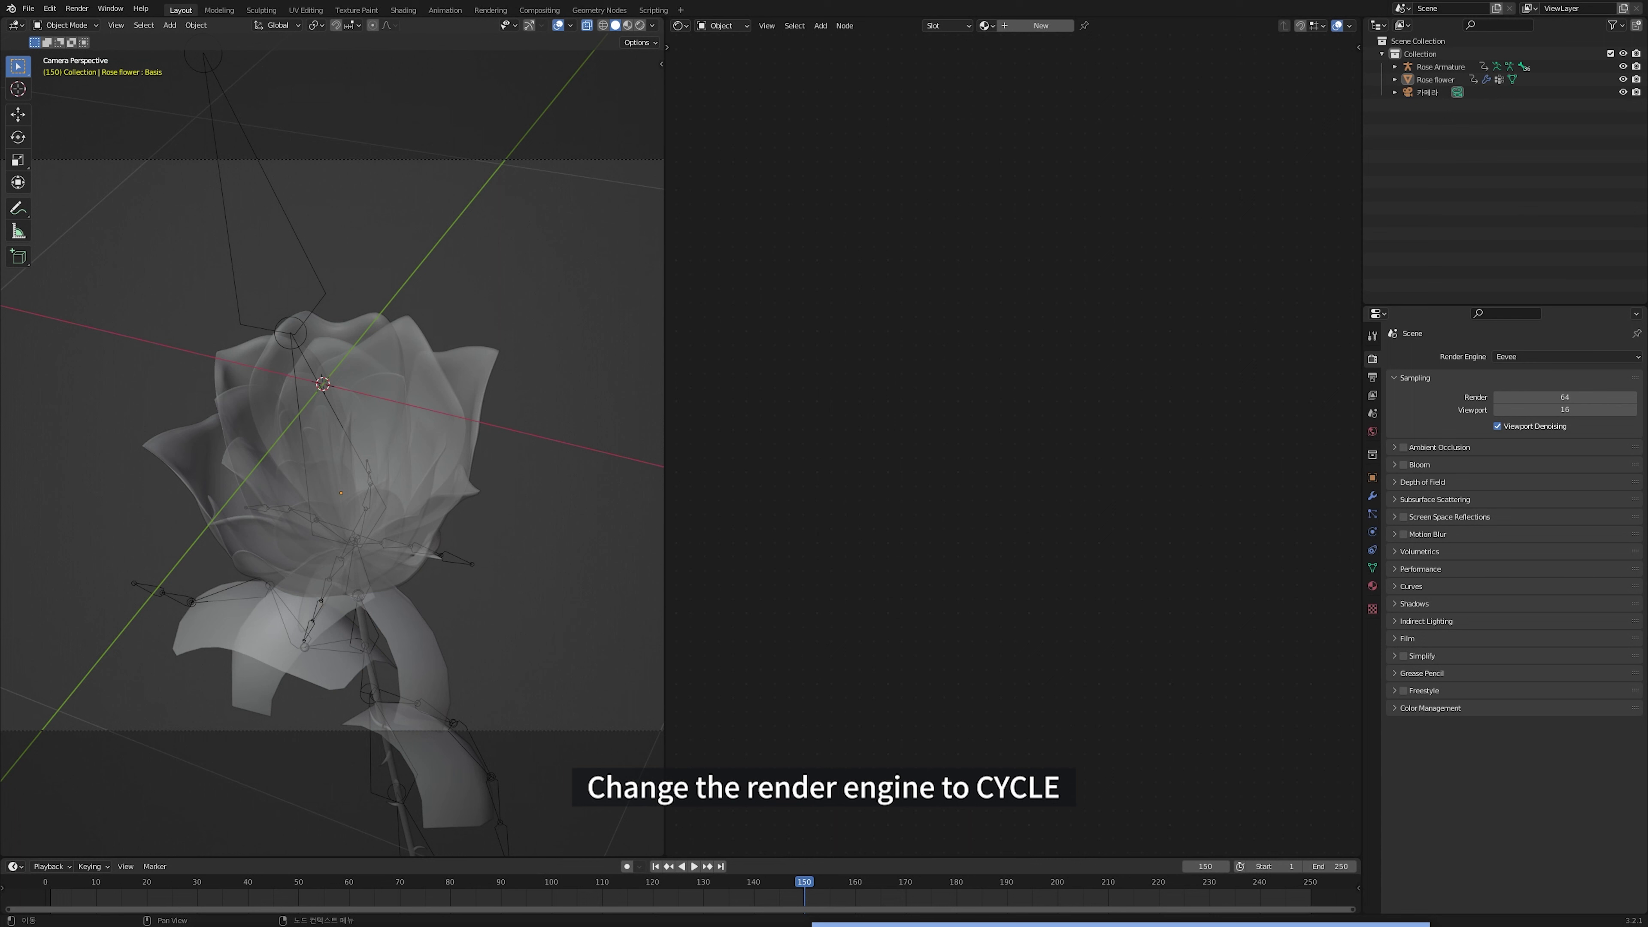
In Blender, set the render engine to Cycles and the 3D viewport shading to Rendered
left_click(1508, 357)
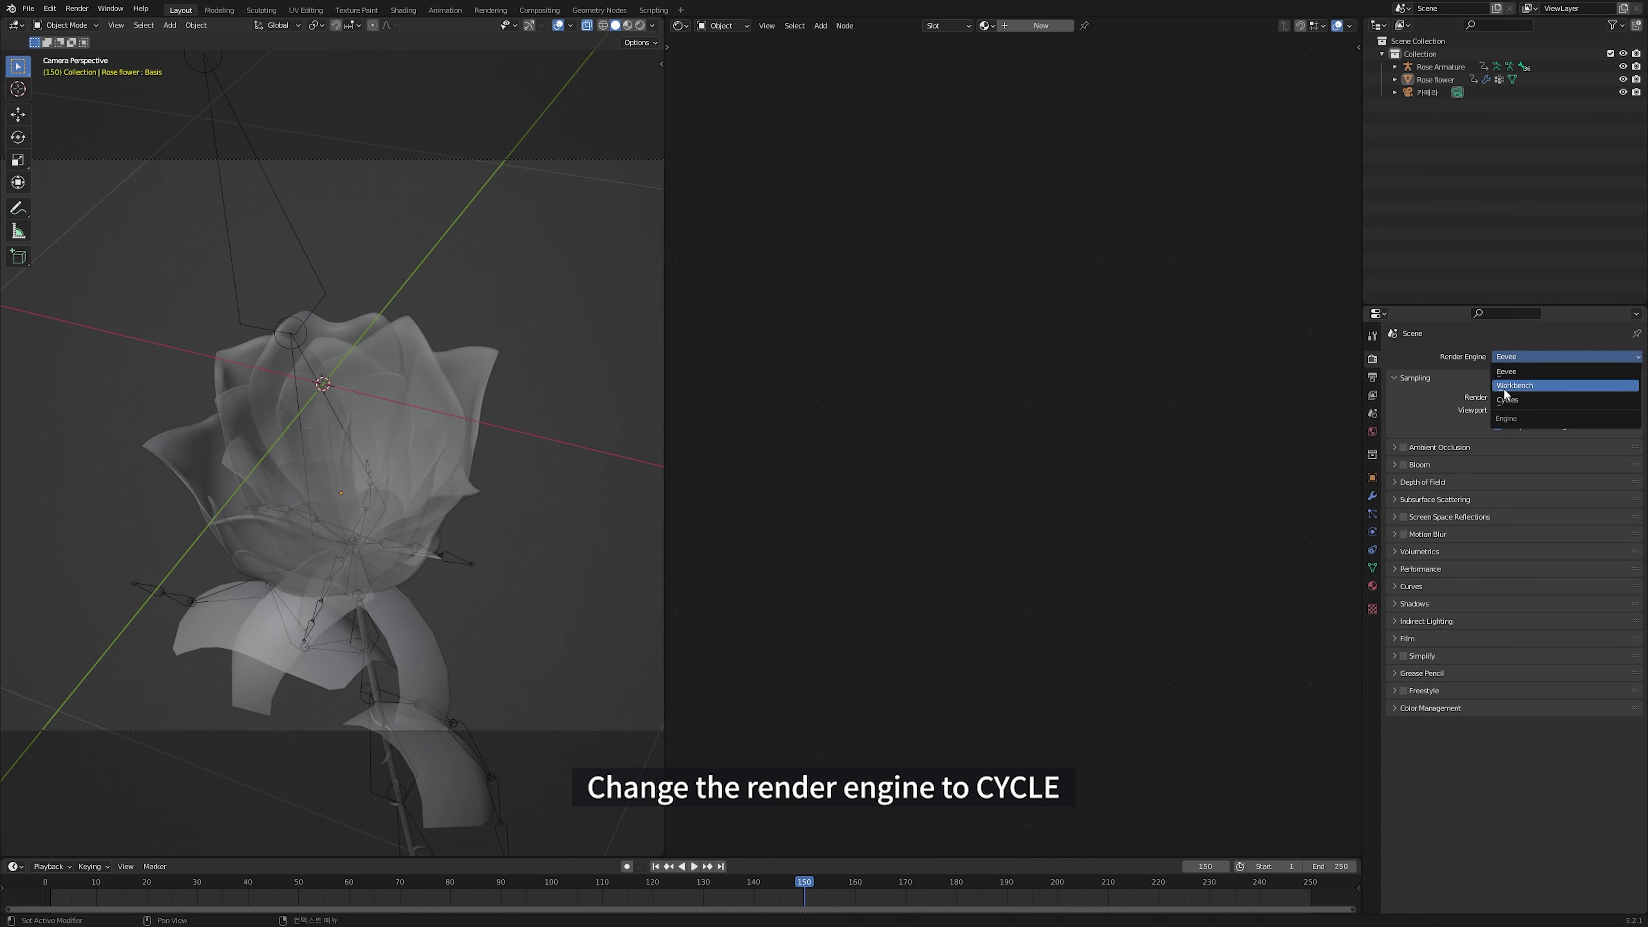
left_click(1511, 400)
key("z")
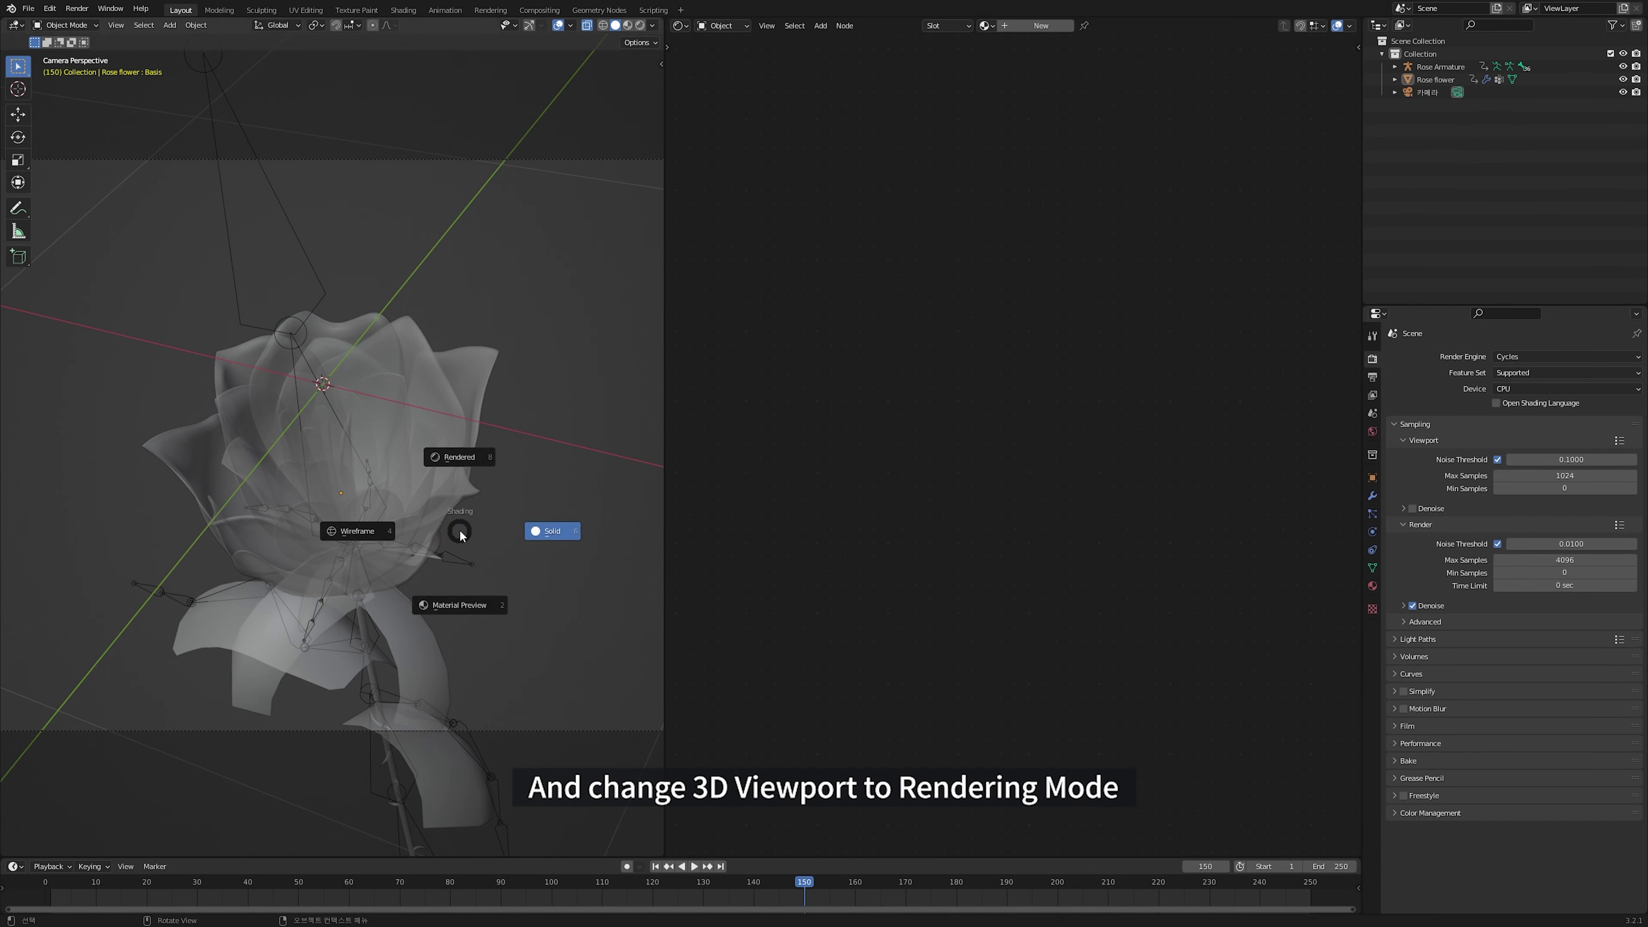
left_click(448, 454)
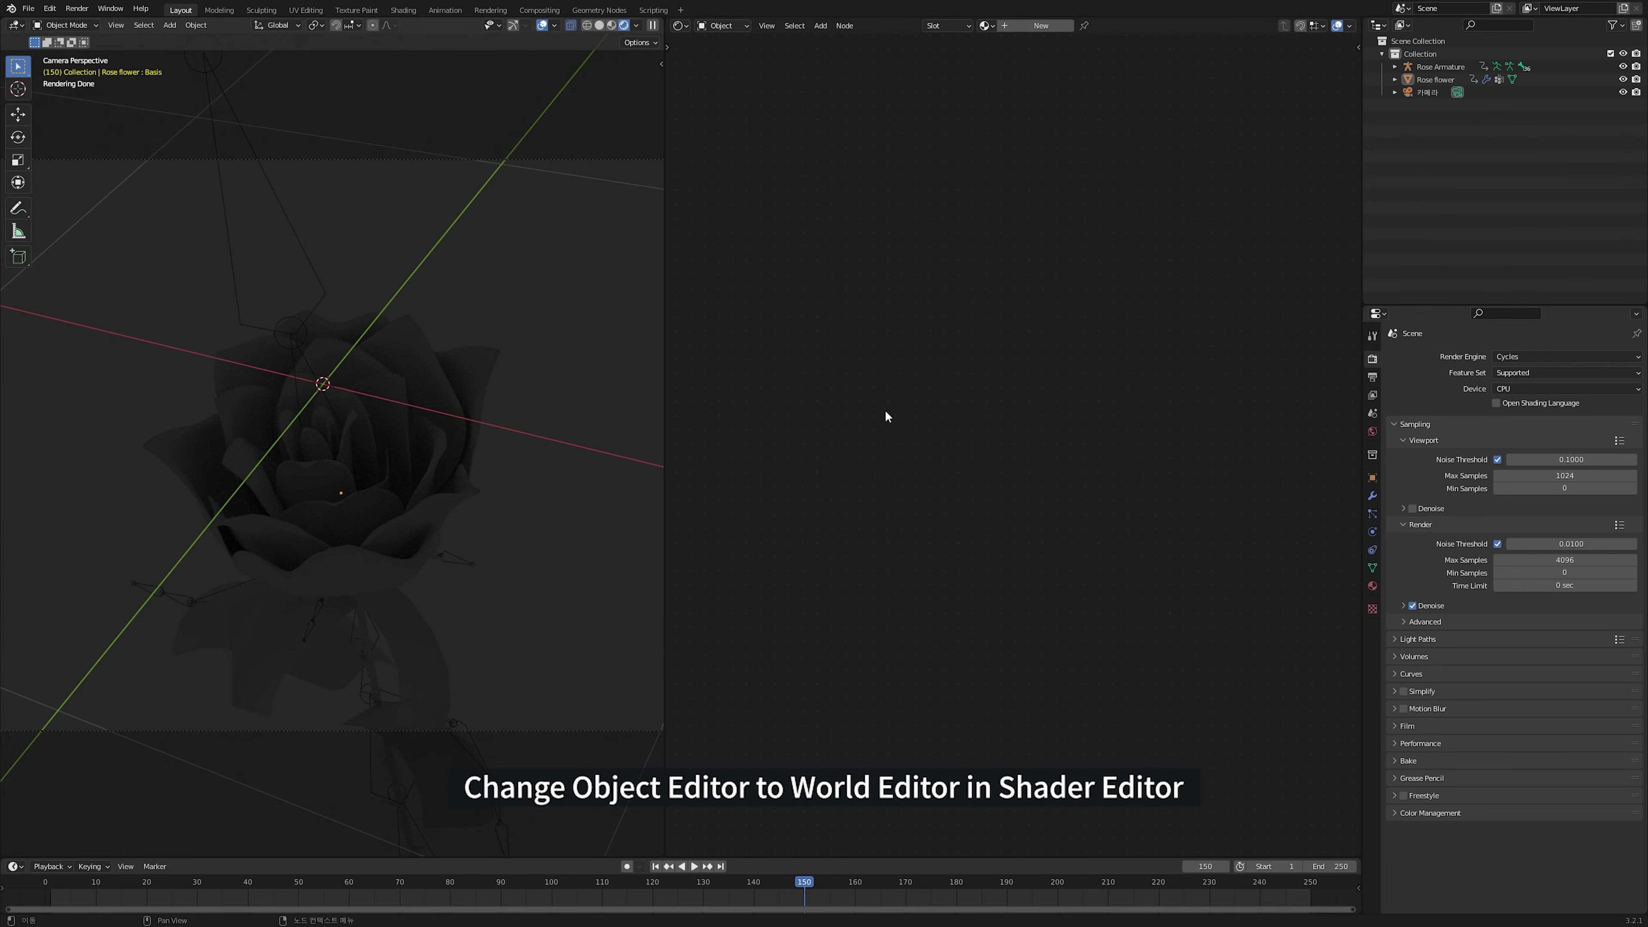
Switch the shader editor to the World shader and assign an Environment Texture to the Background colour
left_click(740, 26)
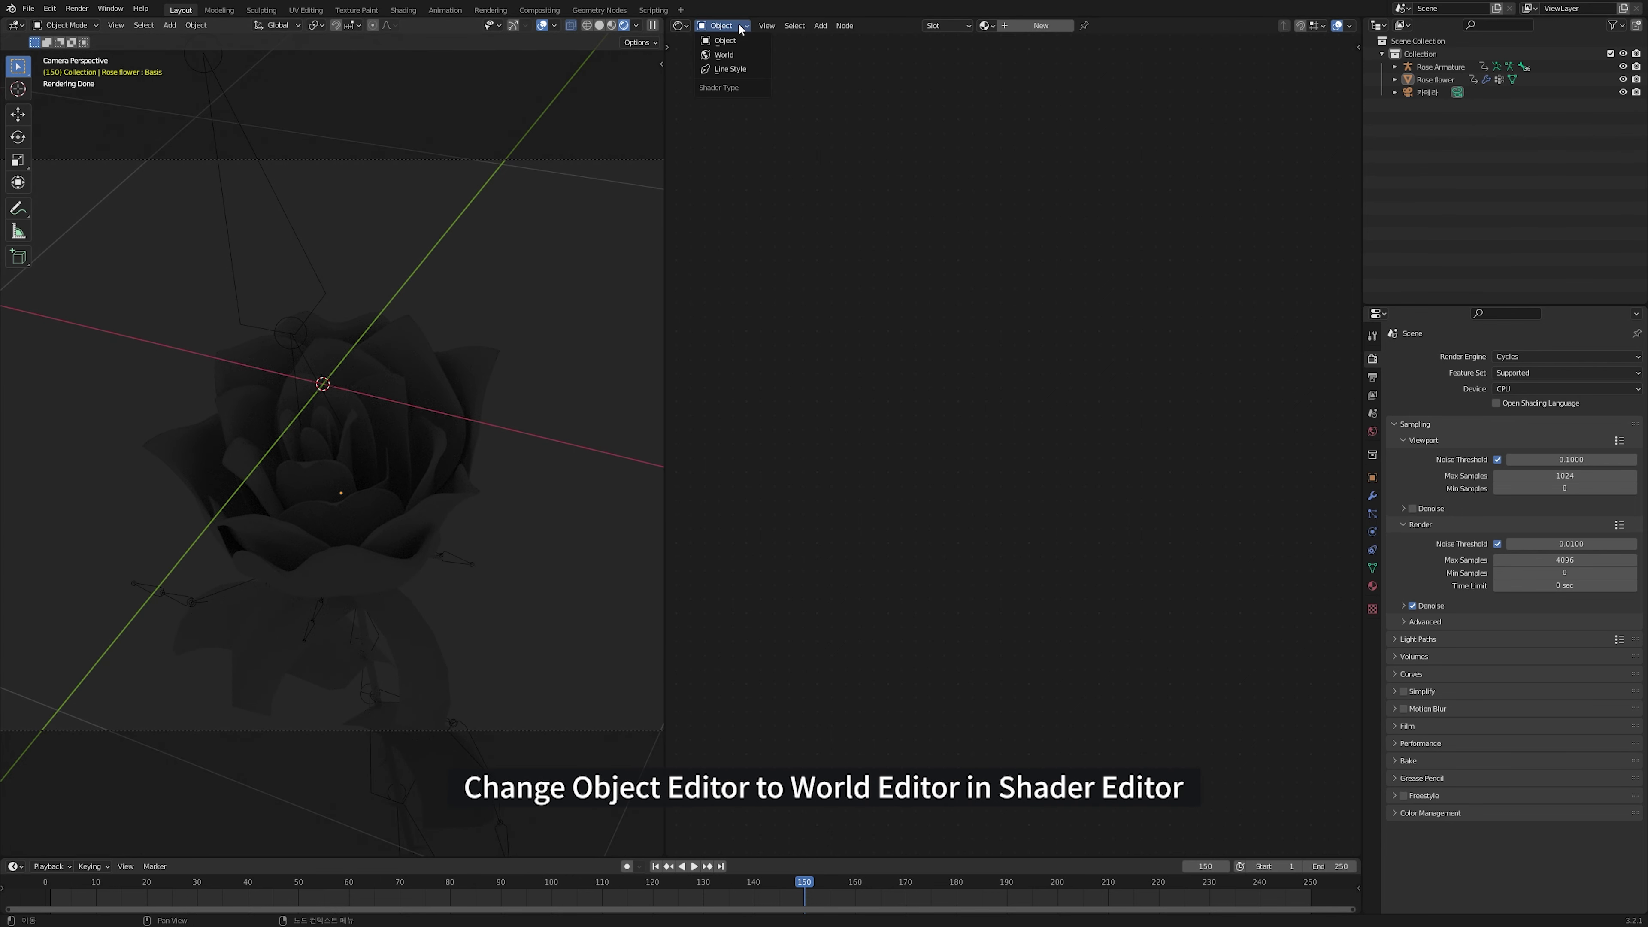
left_click(732, 54)
middle_click_drag(1181, 525, 1061, 532)
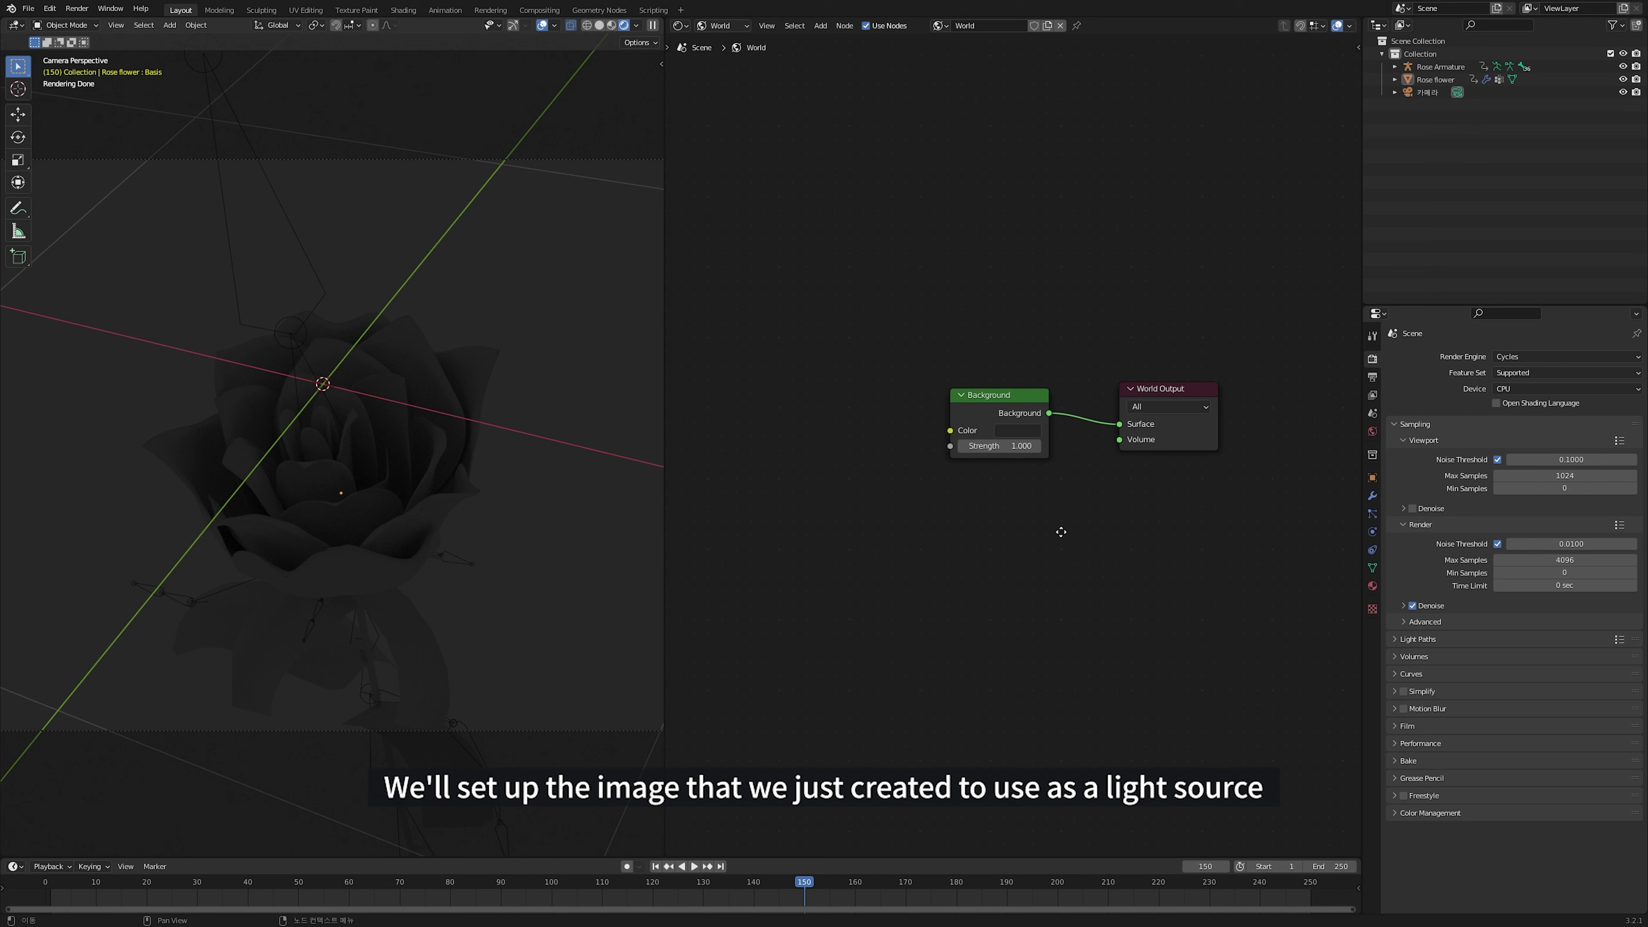
middle_click_drag(1061, 532, 1063, 530)
left_click(1372, 430)
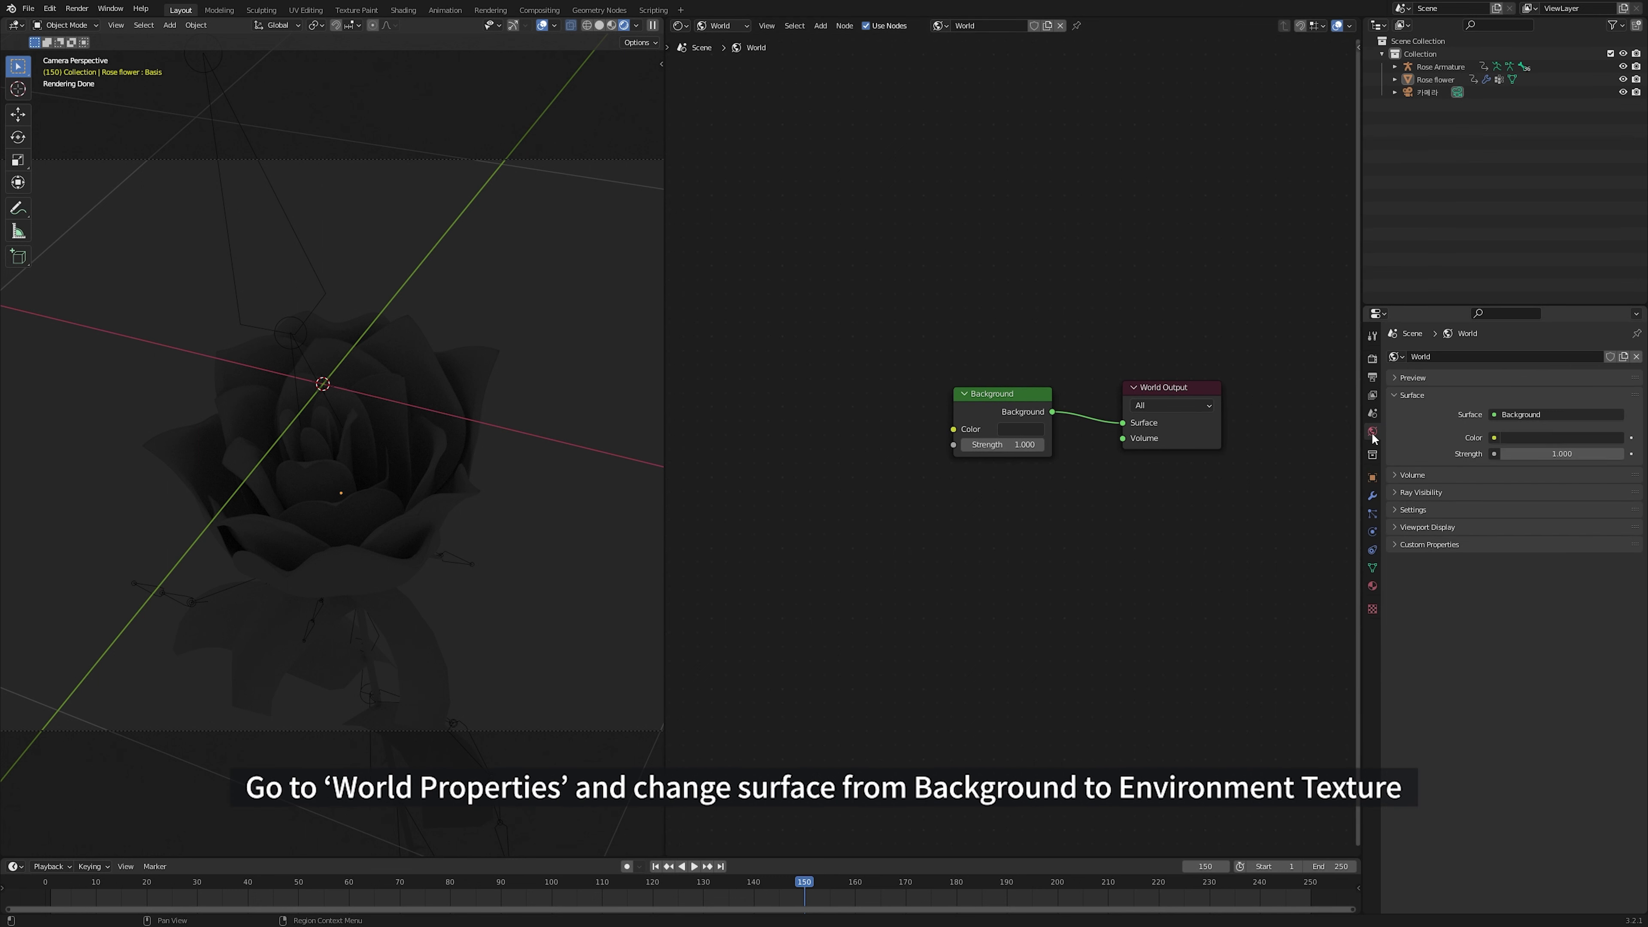
left_click(1494, 437)
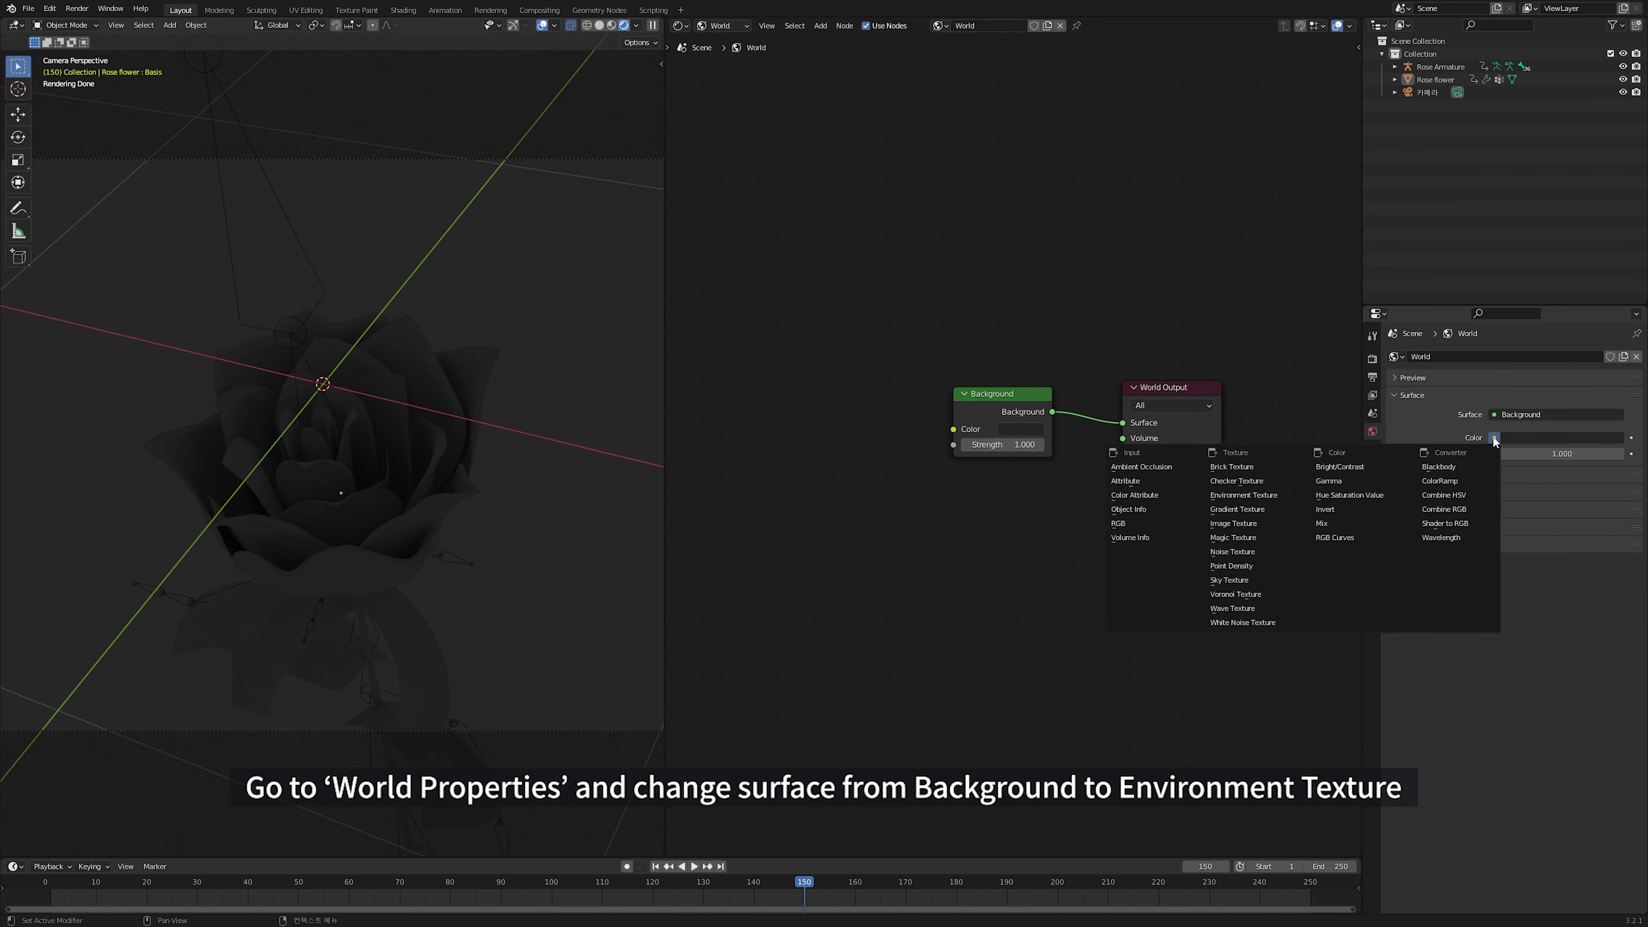
left_click(1240, 496)
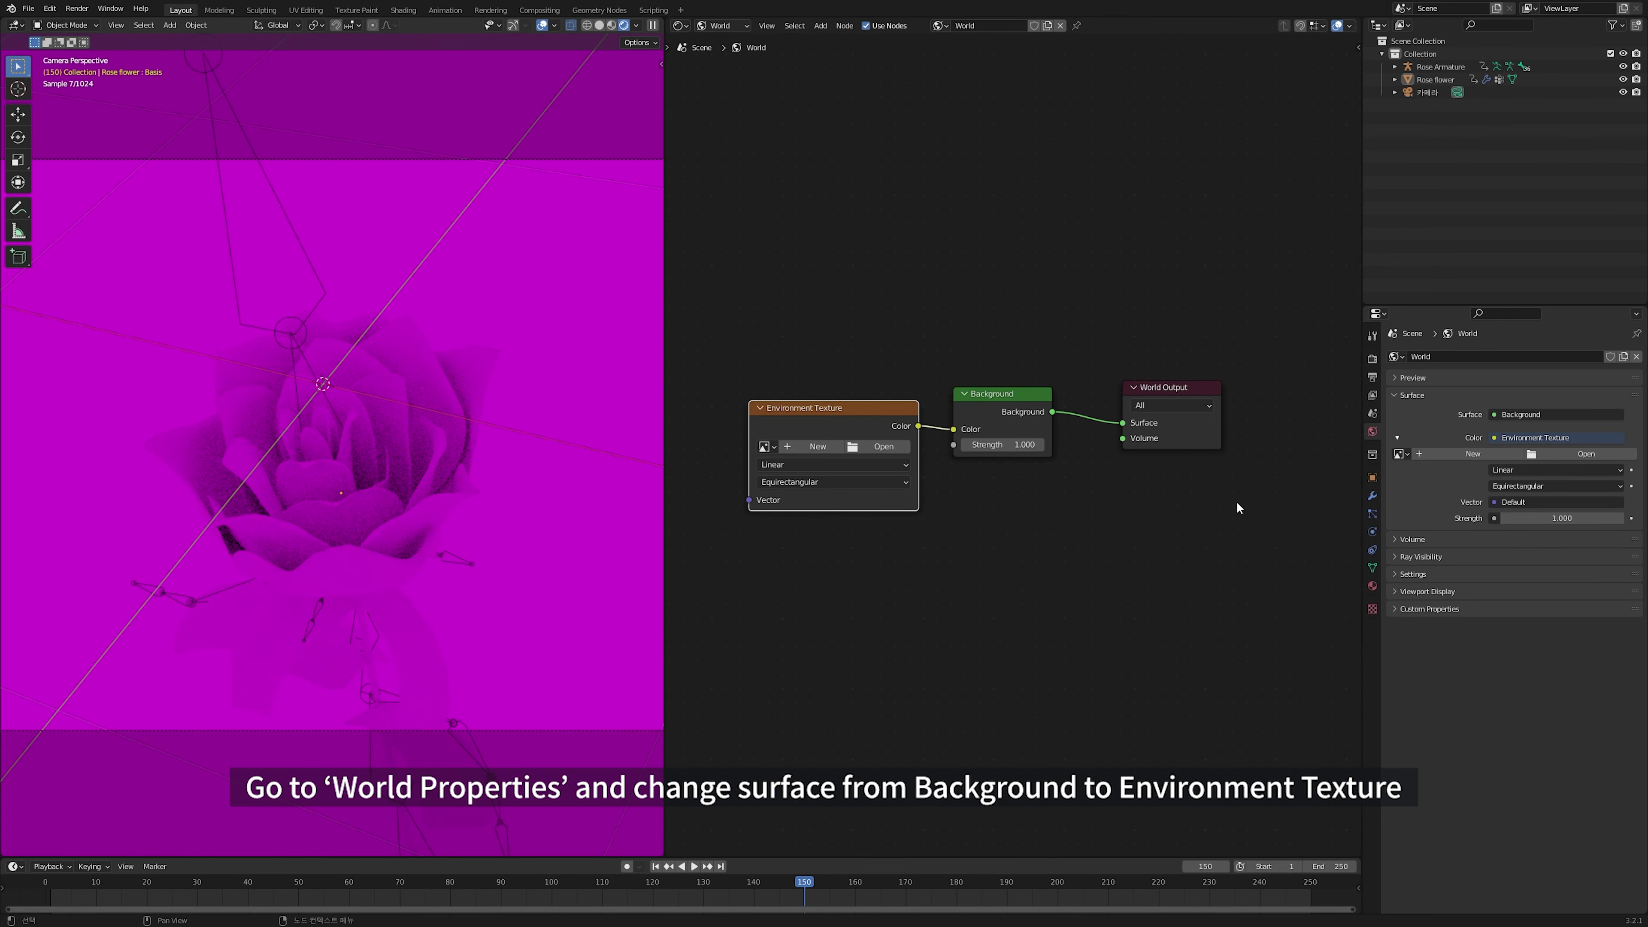
Load World Texture.png into the Environment Texture node and check the lighting on the rose from the camera view
left_click(869, 447)
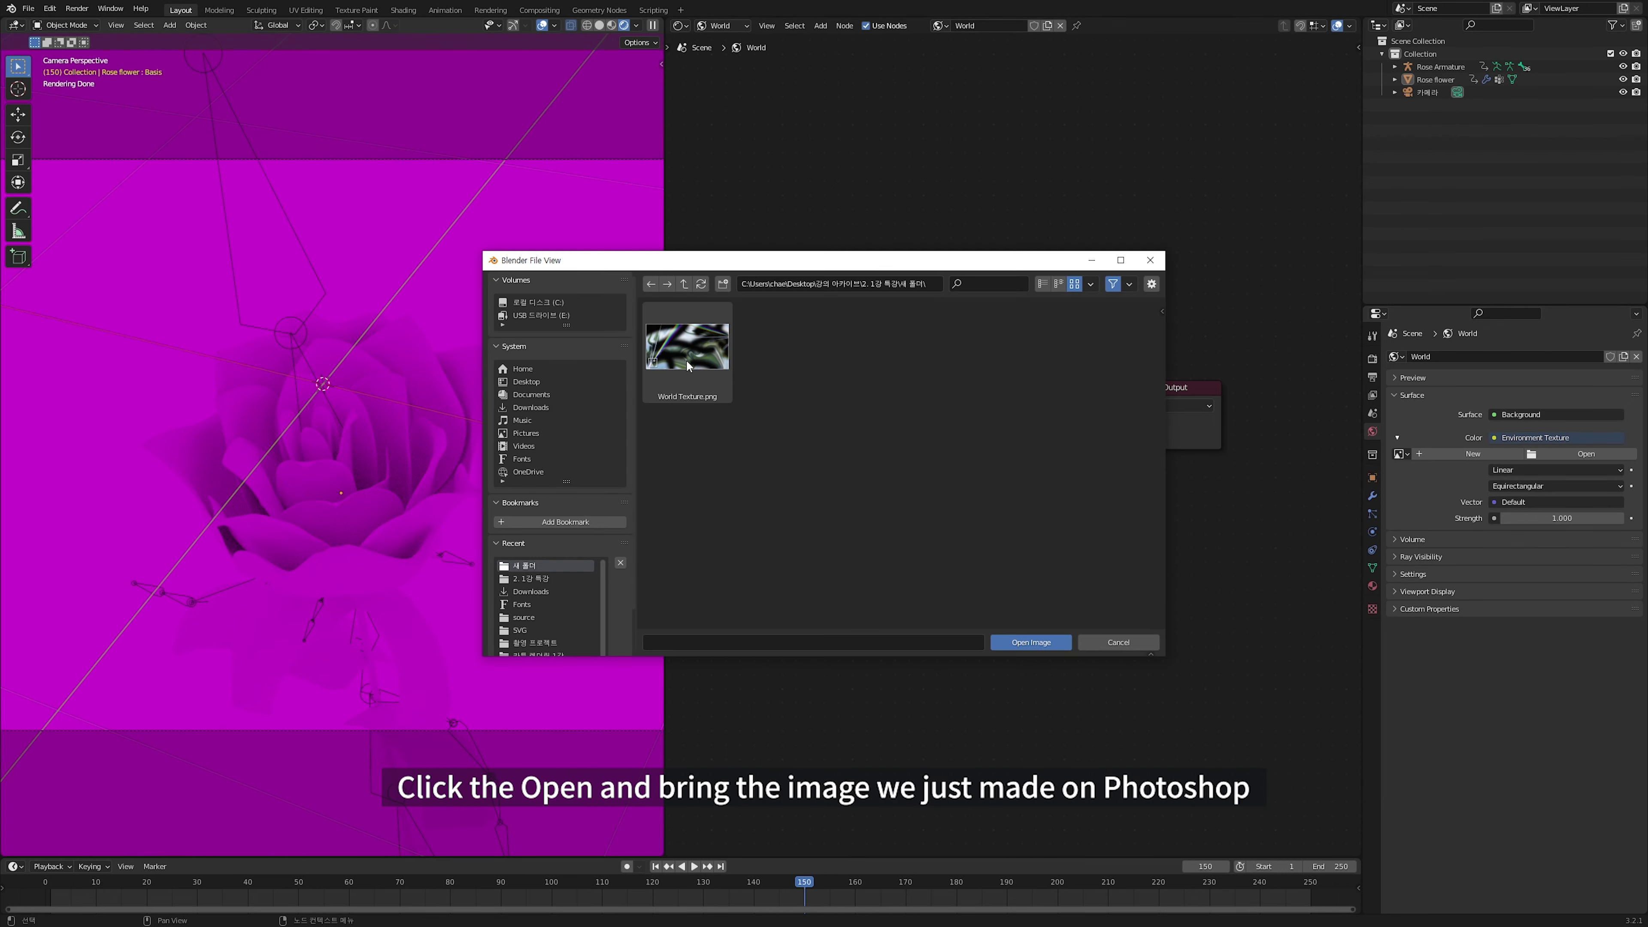
left_click(686, 360)
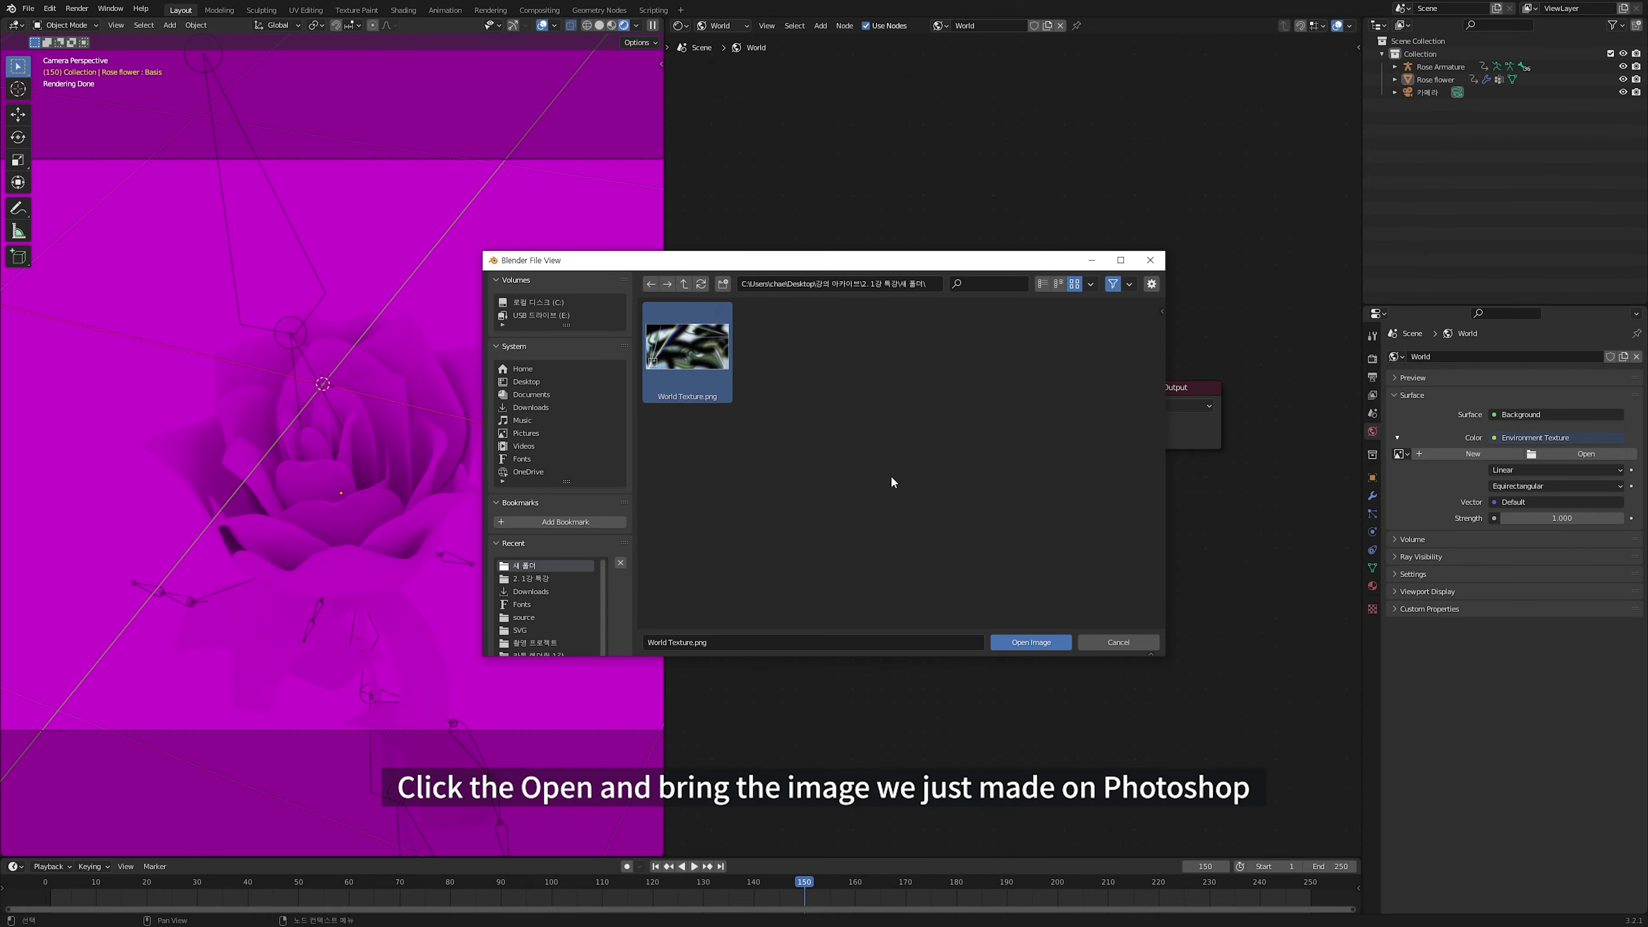
left_click(1020, 641)
middle_click_drag(414, 578, 213, 588)
key("KP_0")
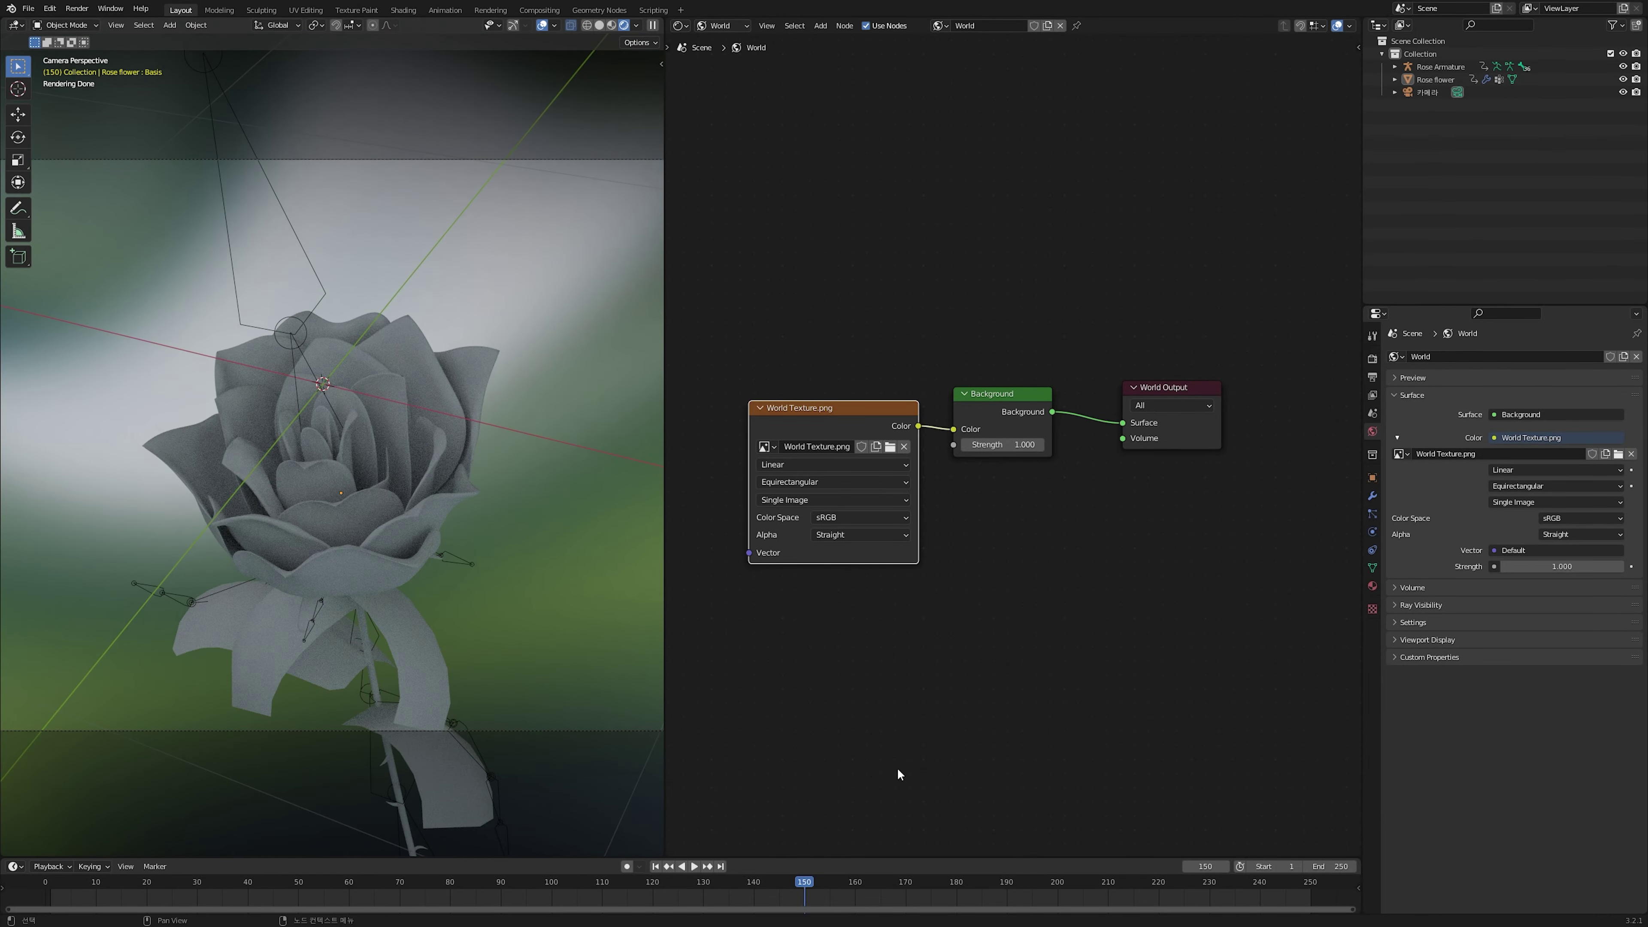
Check in the preferences that the Node Wrangler add-on is enabled
scroll(898, 769, "down", 1)
left_click(49, 10)
left_click(141, 192)
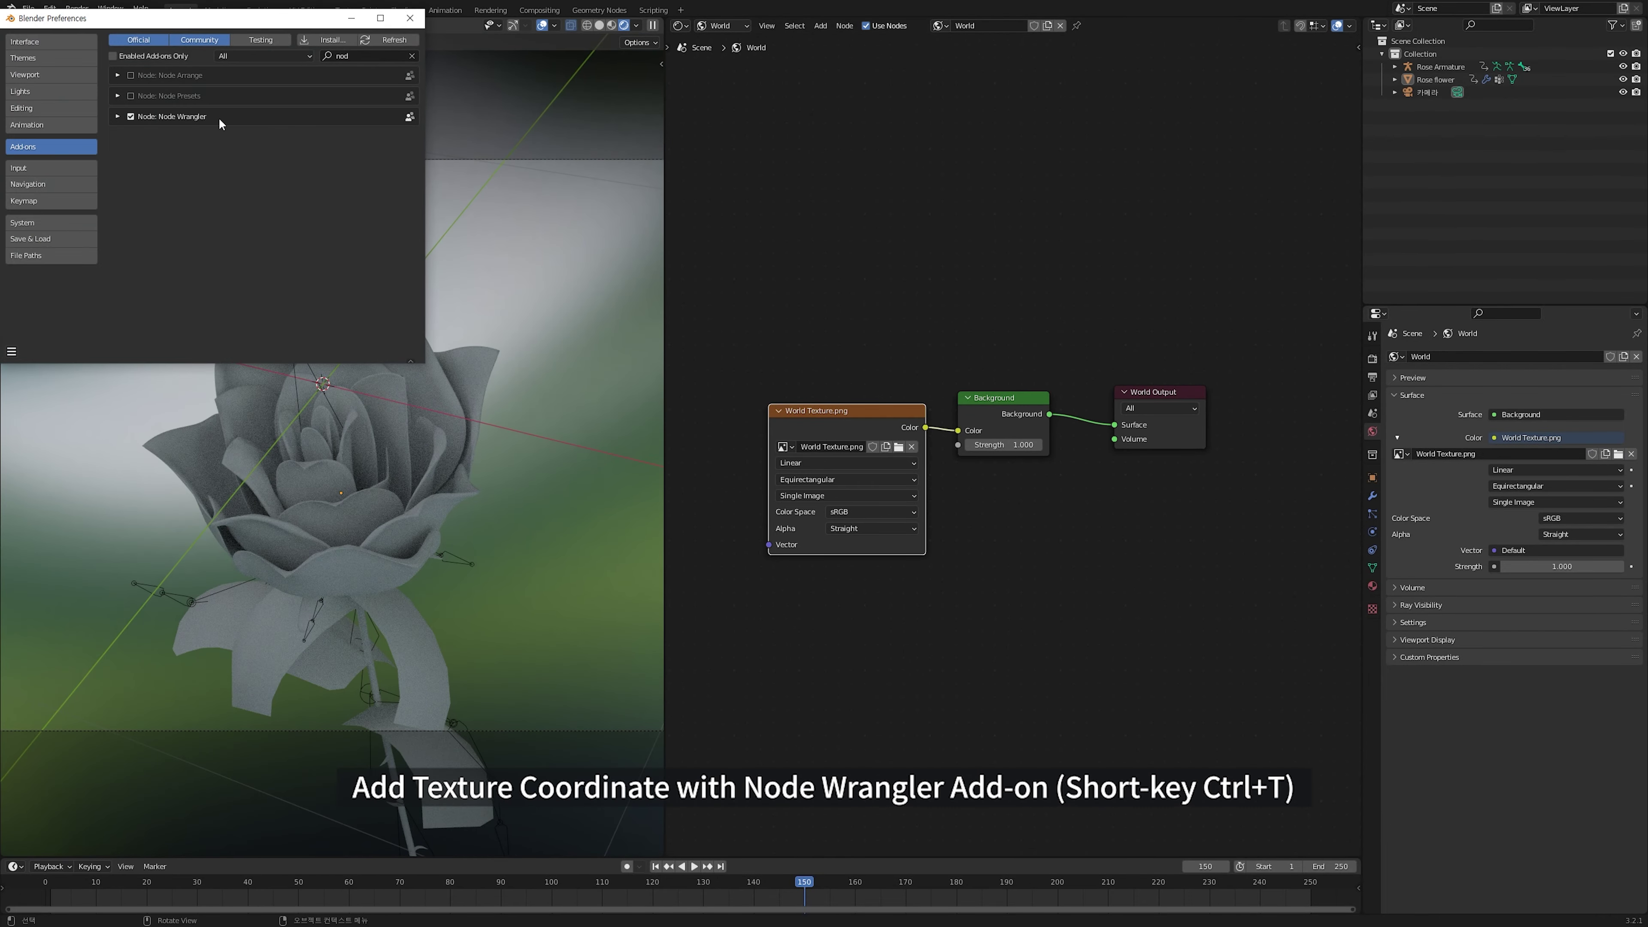
left_click(409, 17)
Add Texture Coordinate and Mapping nodes to the World Texture.png node and set the Mapping's Y rotation to 82.3°
middle_click_drag(825, 384, 1050, 349)
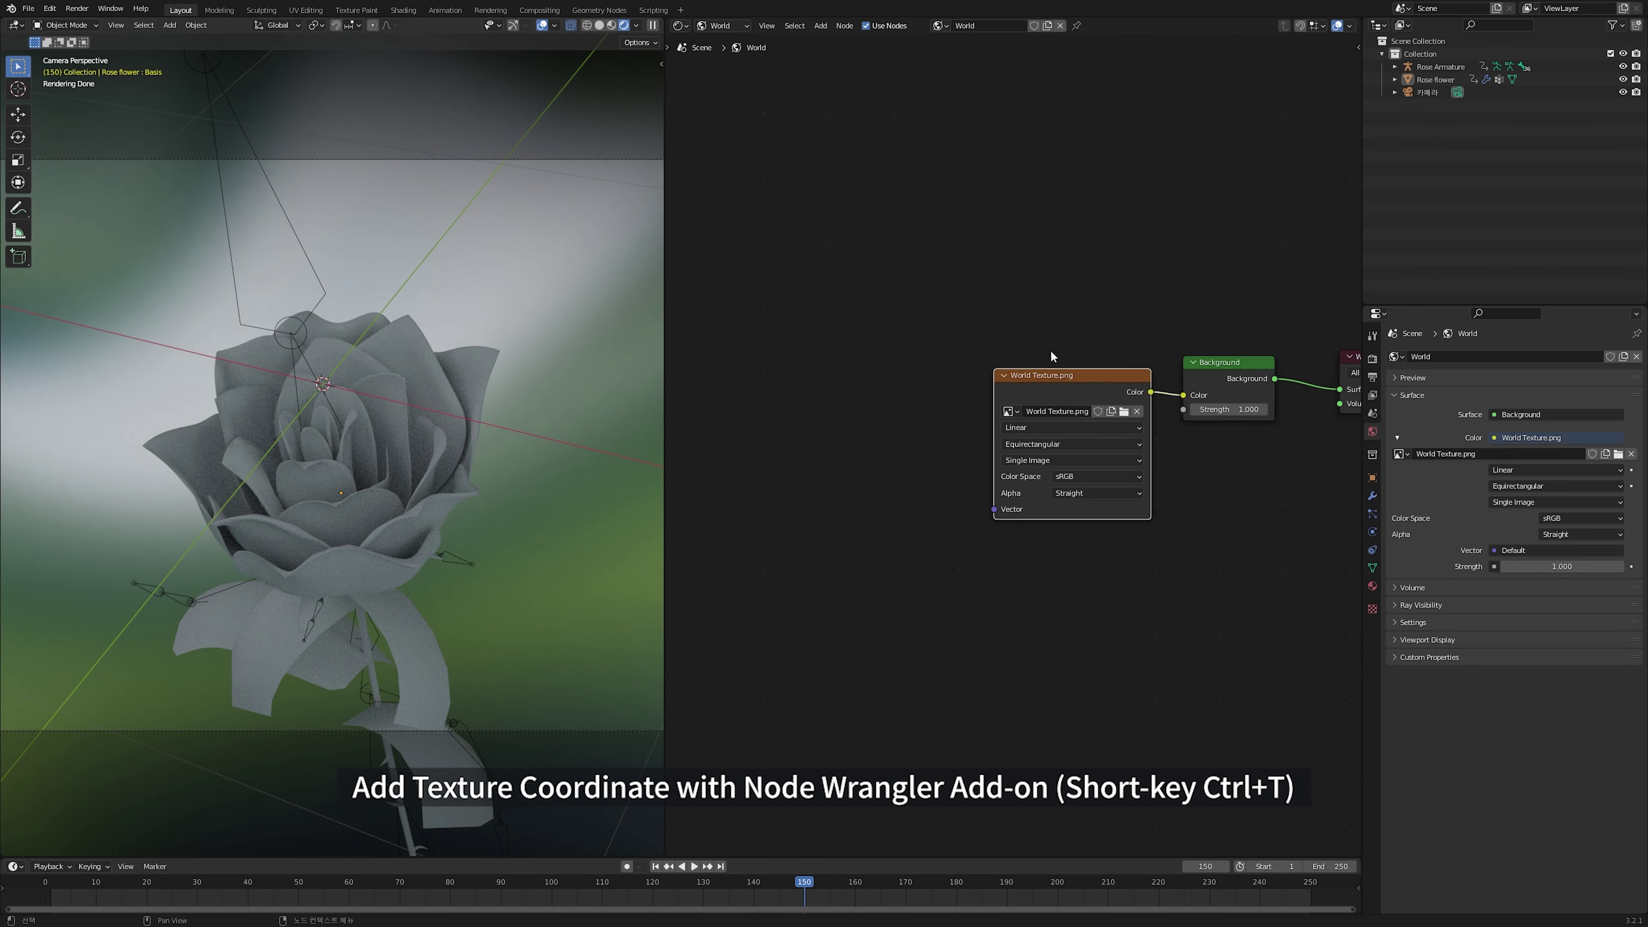
key("ctrl+t")
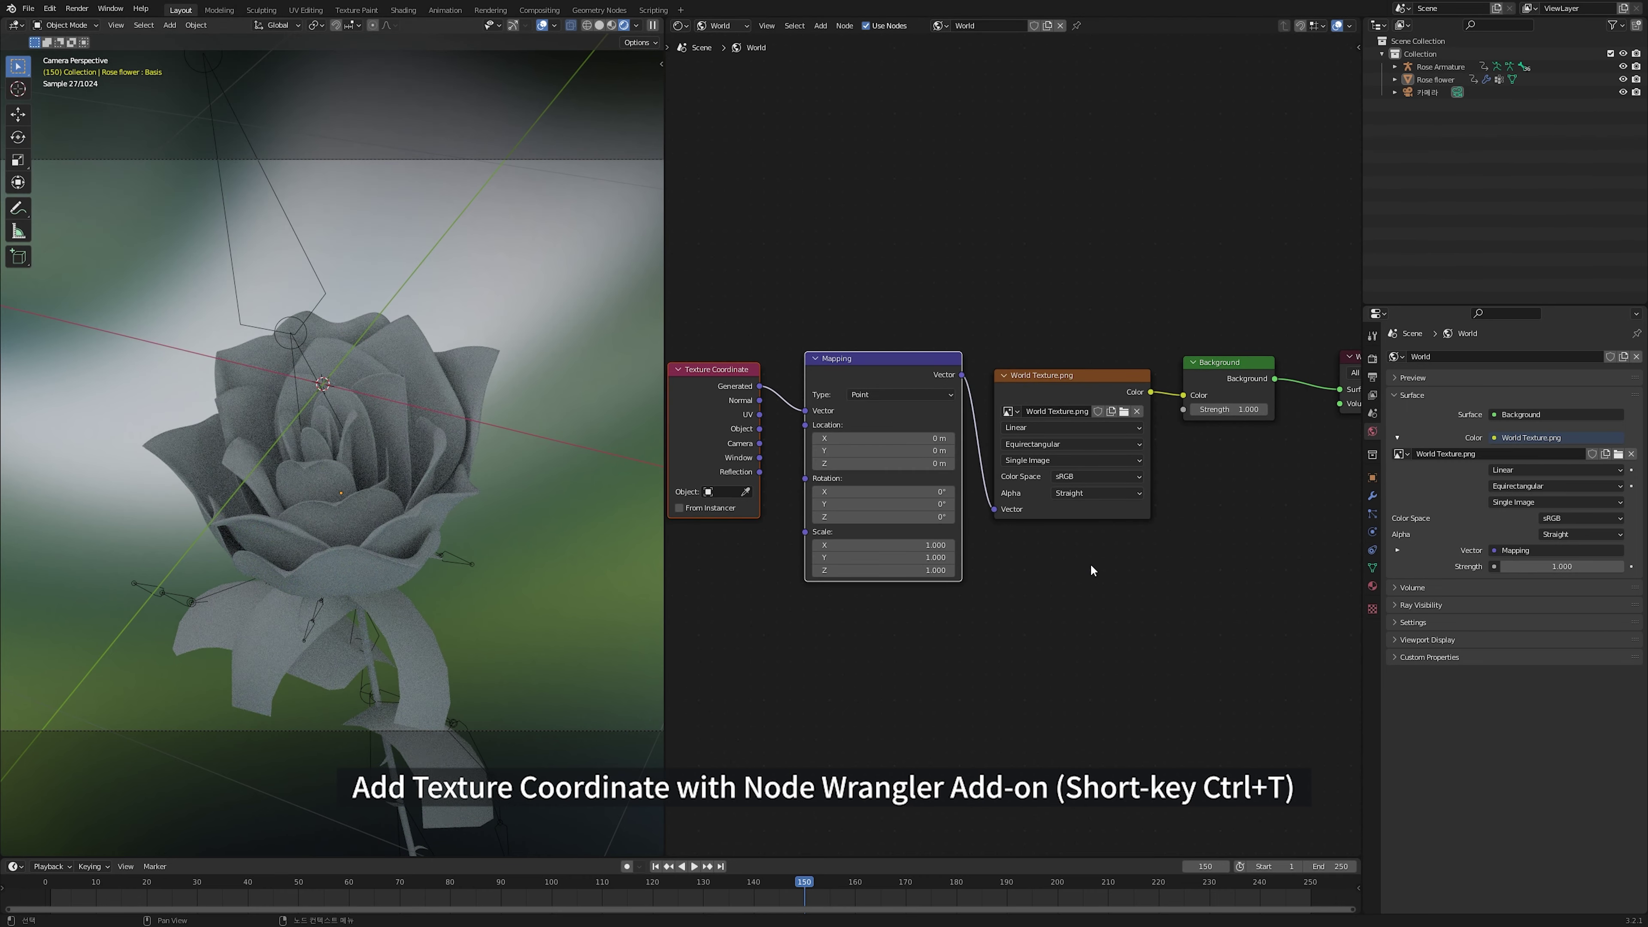
left_click_drag(908, 504, 959, 504)
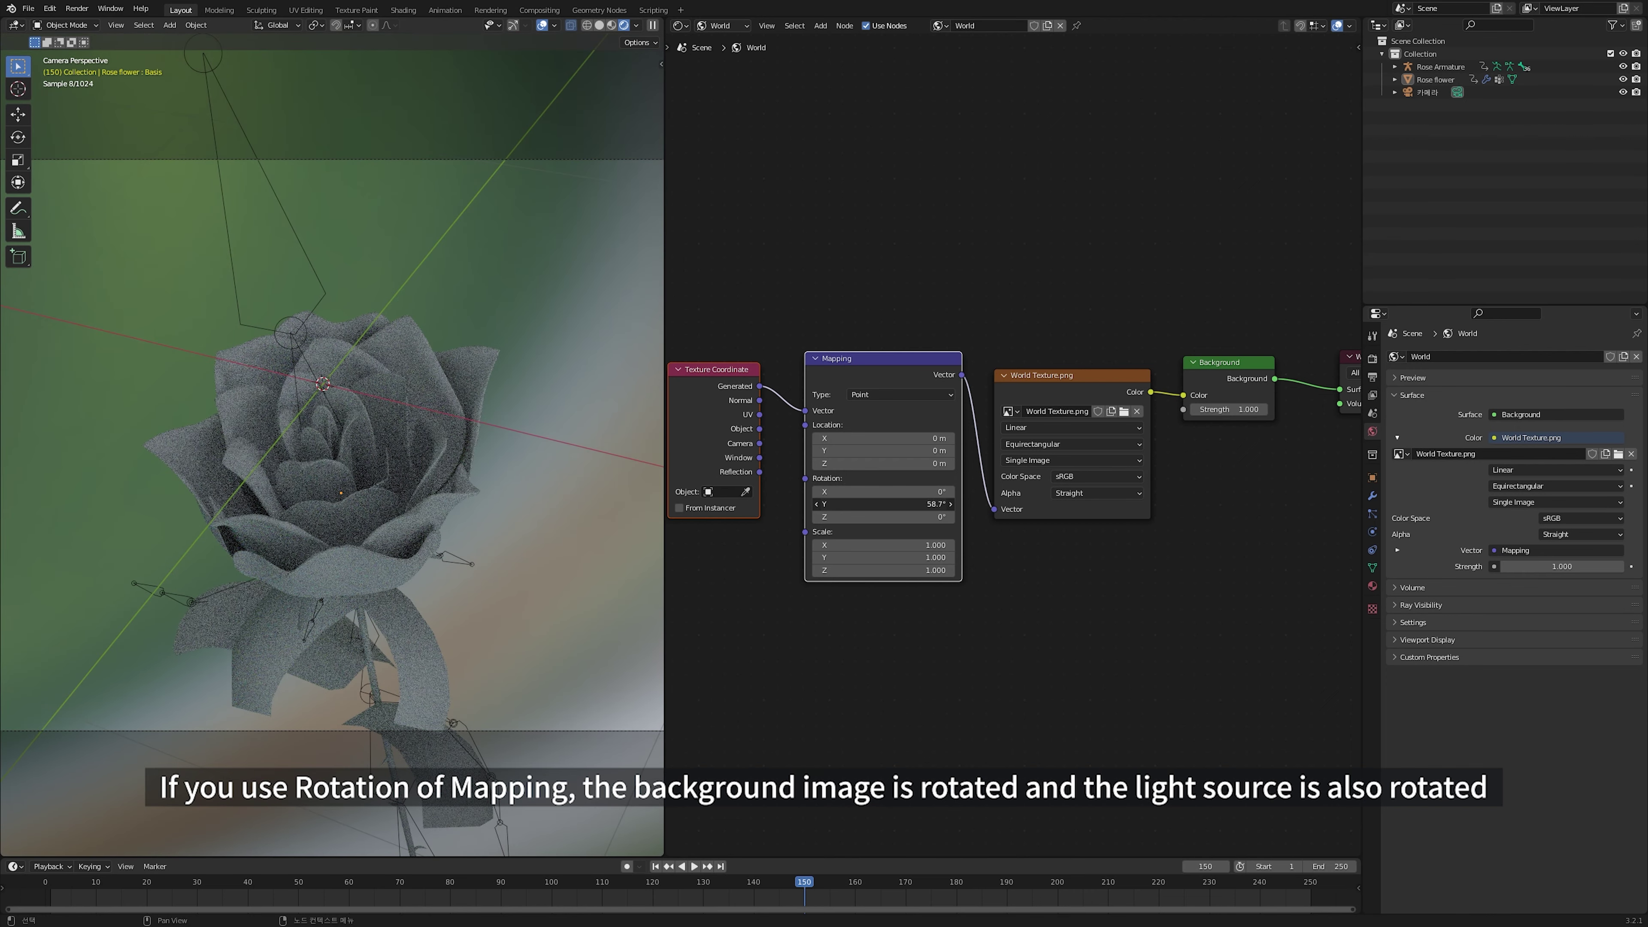
Insert a Mix Shader node between the Background and World Output nodes
middle_click_drag(1166, 614, 1029, 661)
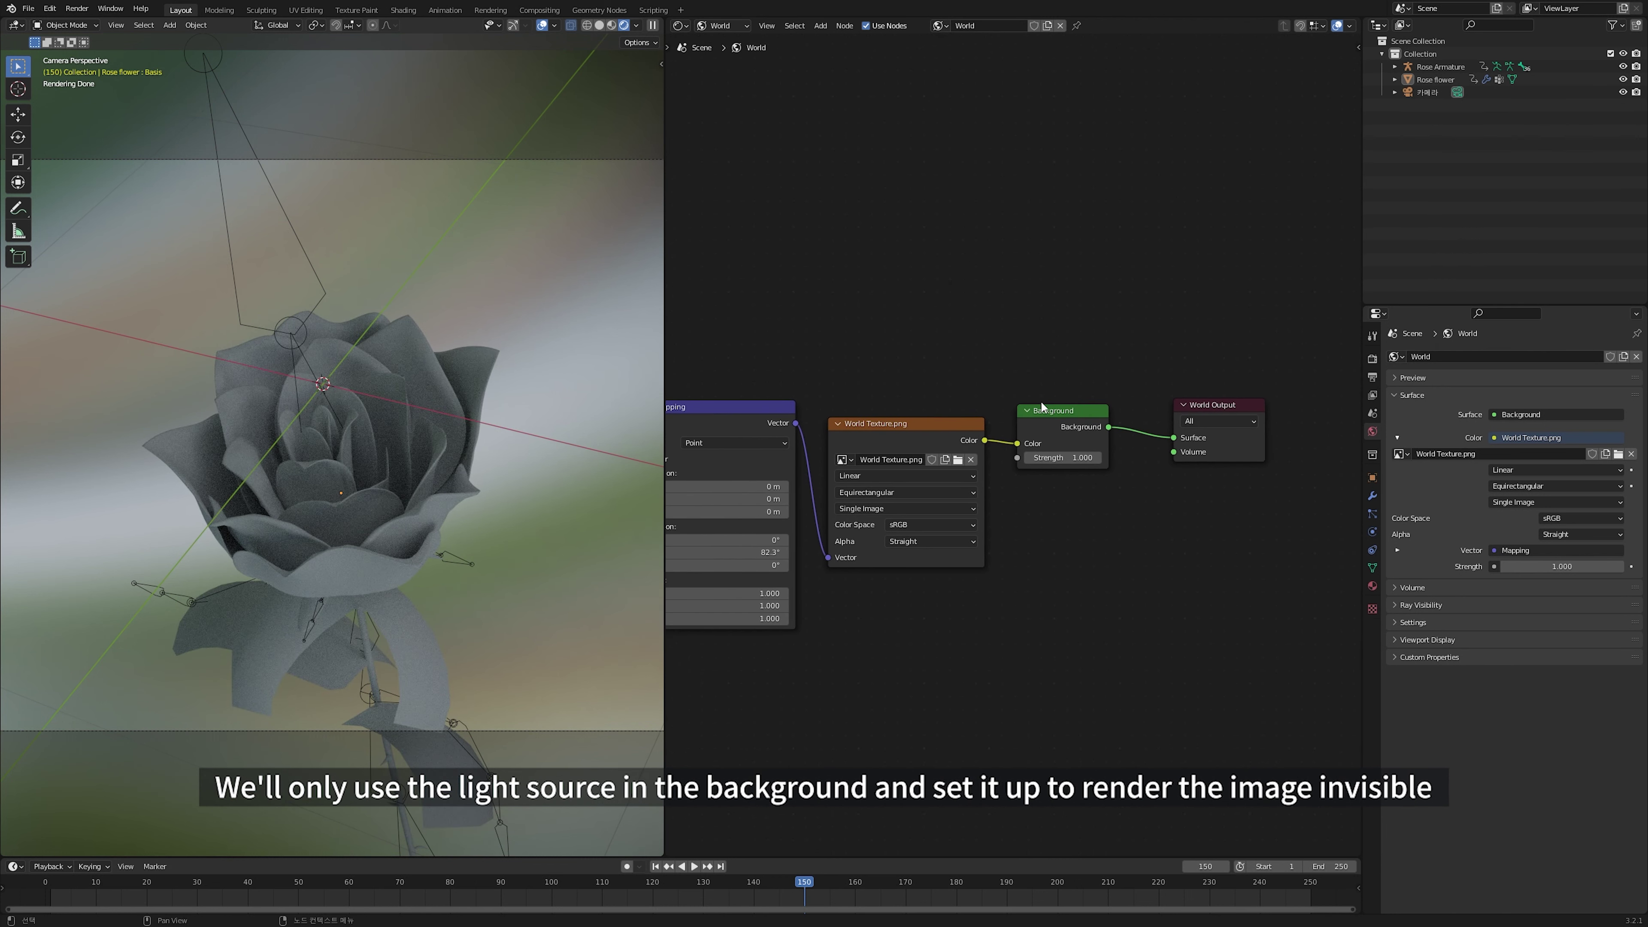
key("shift+a")
left_click(1131, 483)
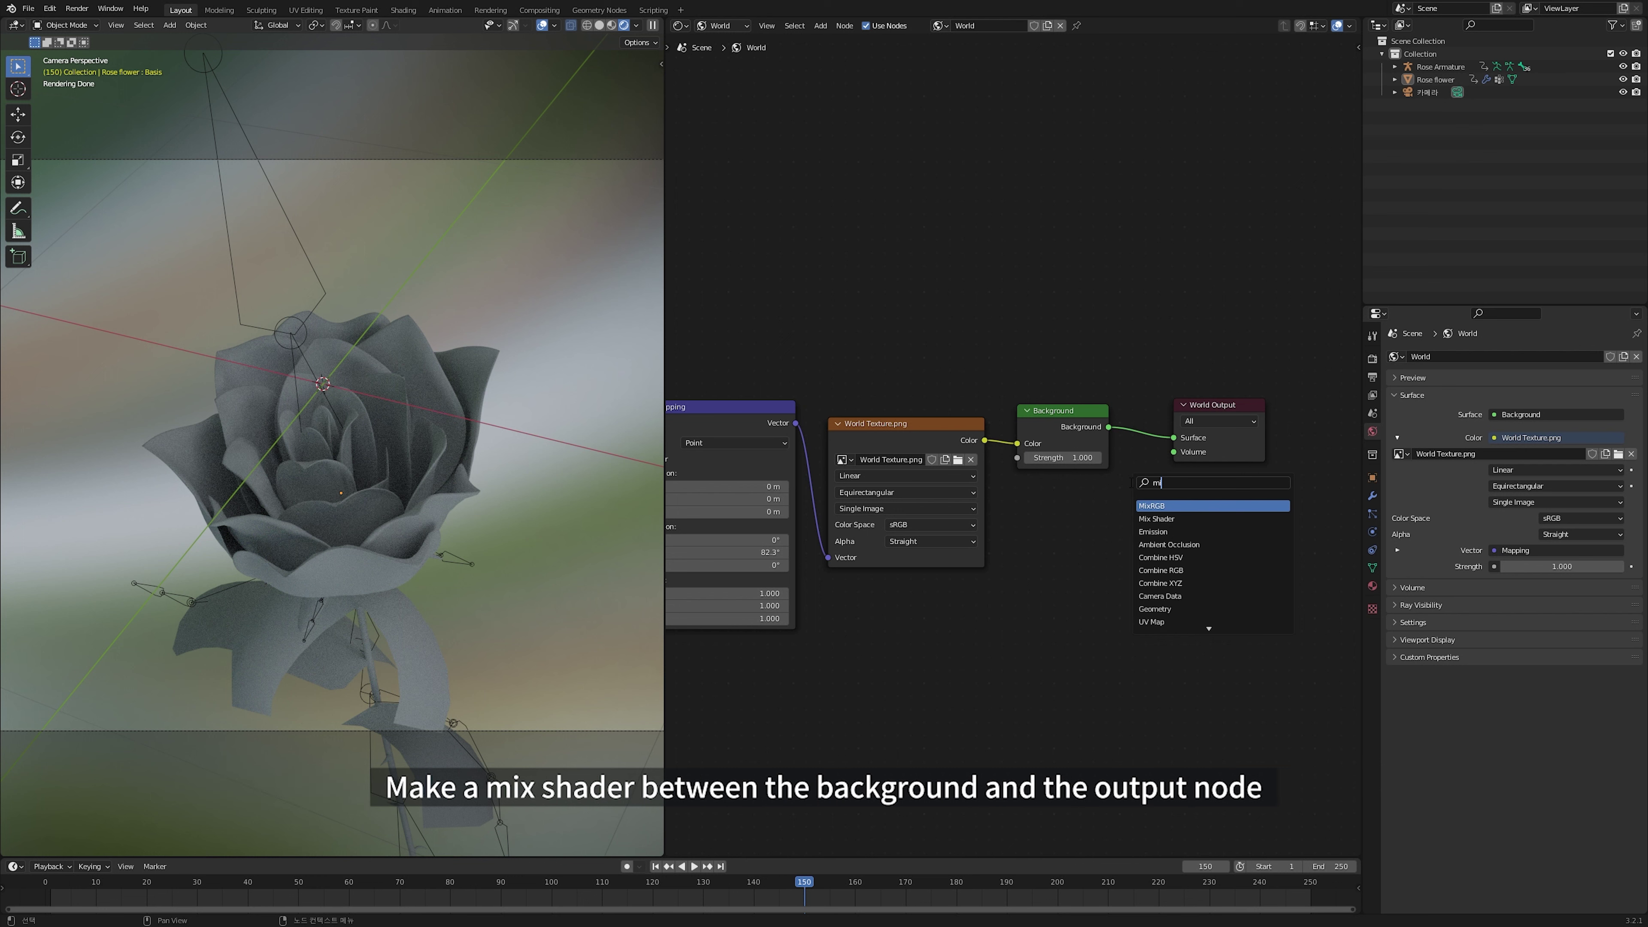
type("mix")
key("Down")
key("Return")
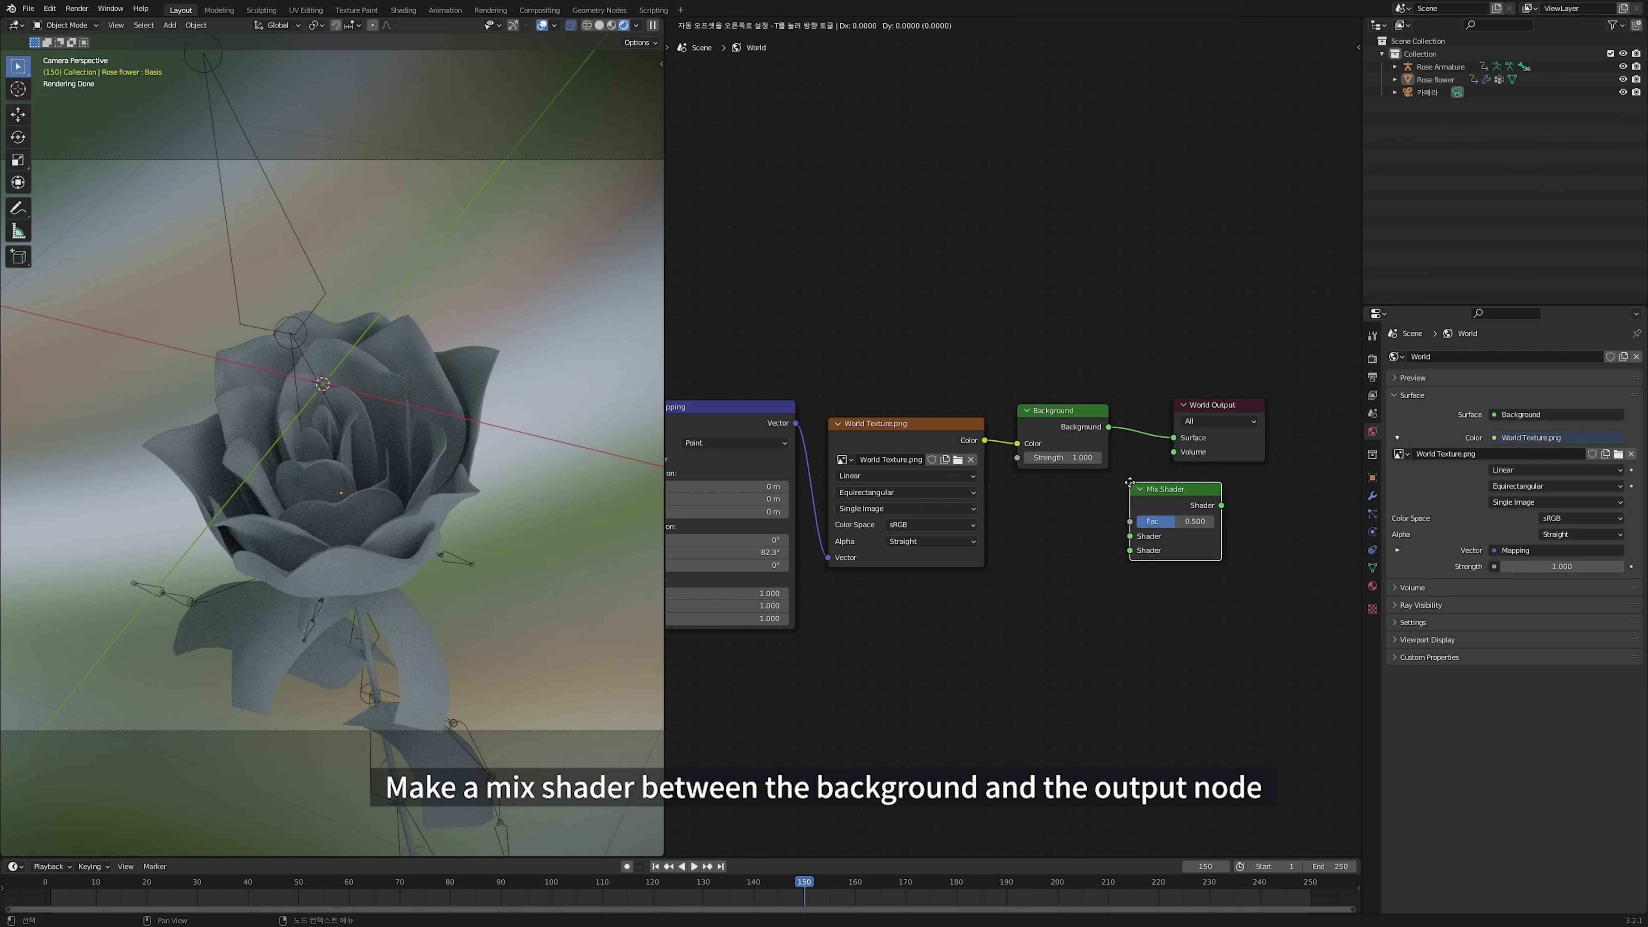
left_click(1161, 419)
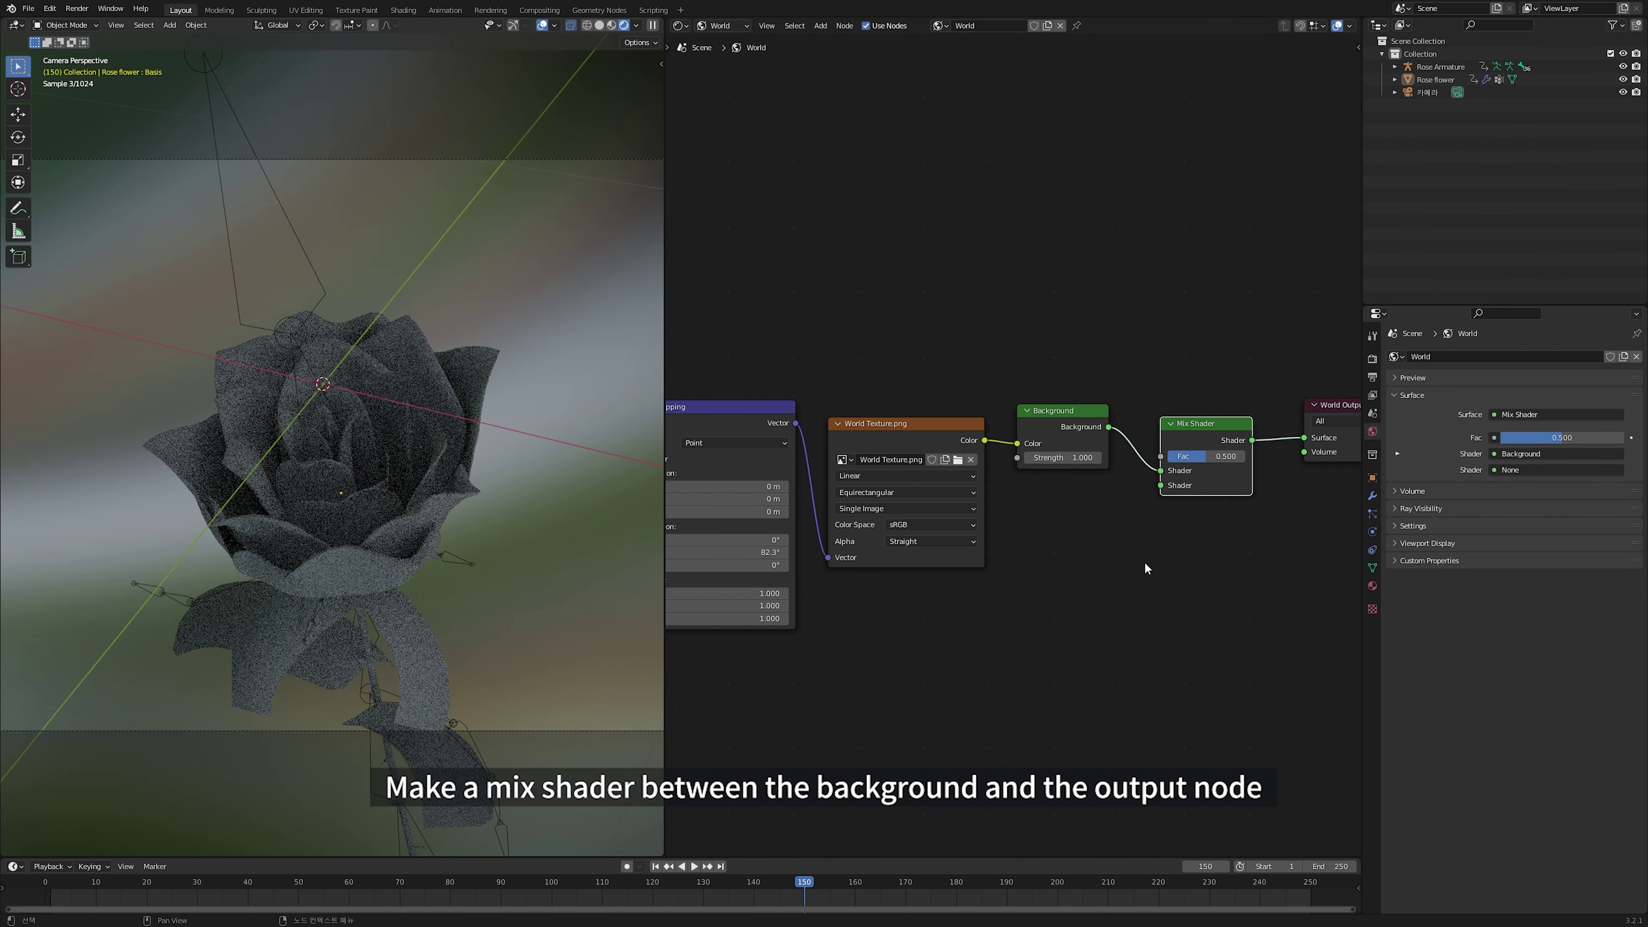
Duplicate the Background node, connect the copy to the Mix Shader's second Shader input and set its colour to black
left_click(1072, 409)
key("shift+d")
left_click(1069, 547)
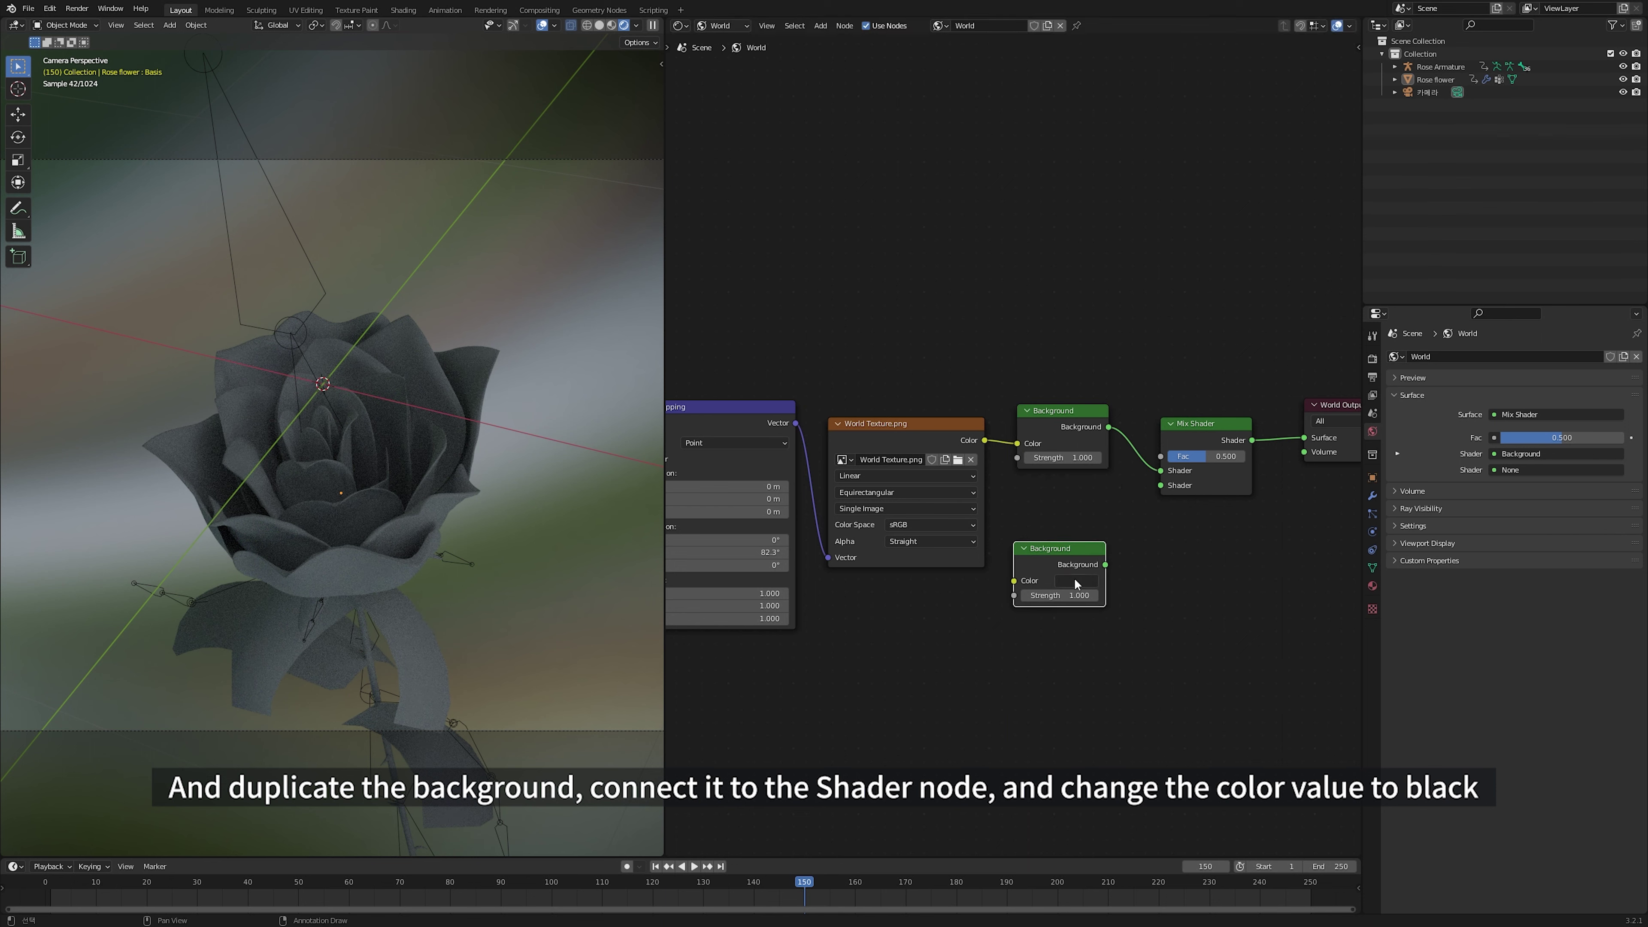
left_click_drag(1105, 563, 1166, 489)
left_click(1075, 580)
Add a Light Path node above the Background nodes and connect Is Camera Ray to the Mix Shader's Fac
key("shift+a")
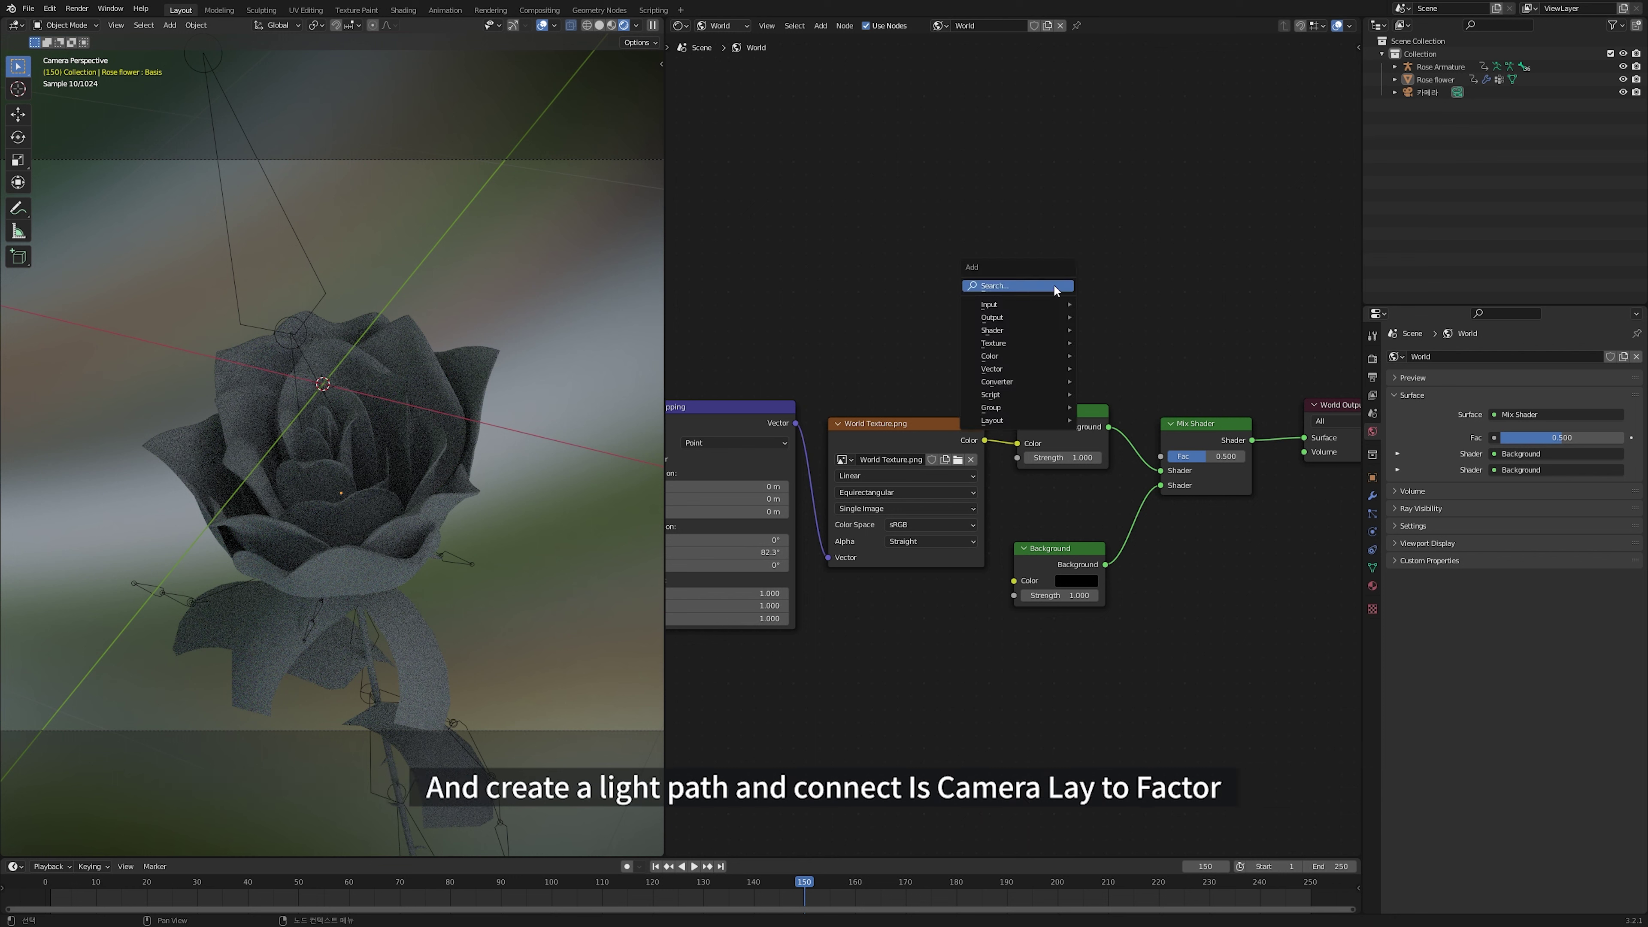
left_click(1043, 288)
type("light")
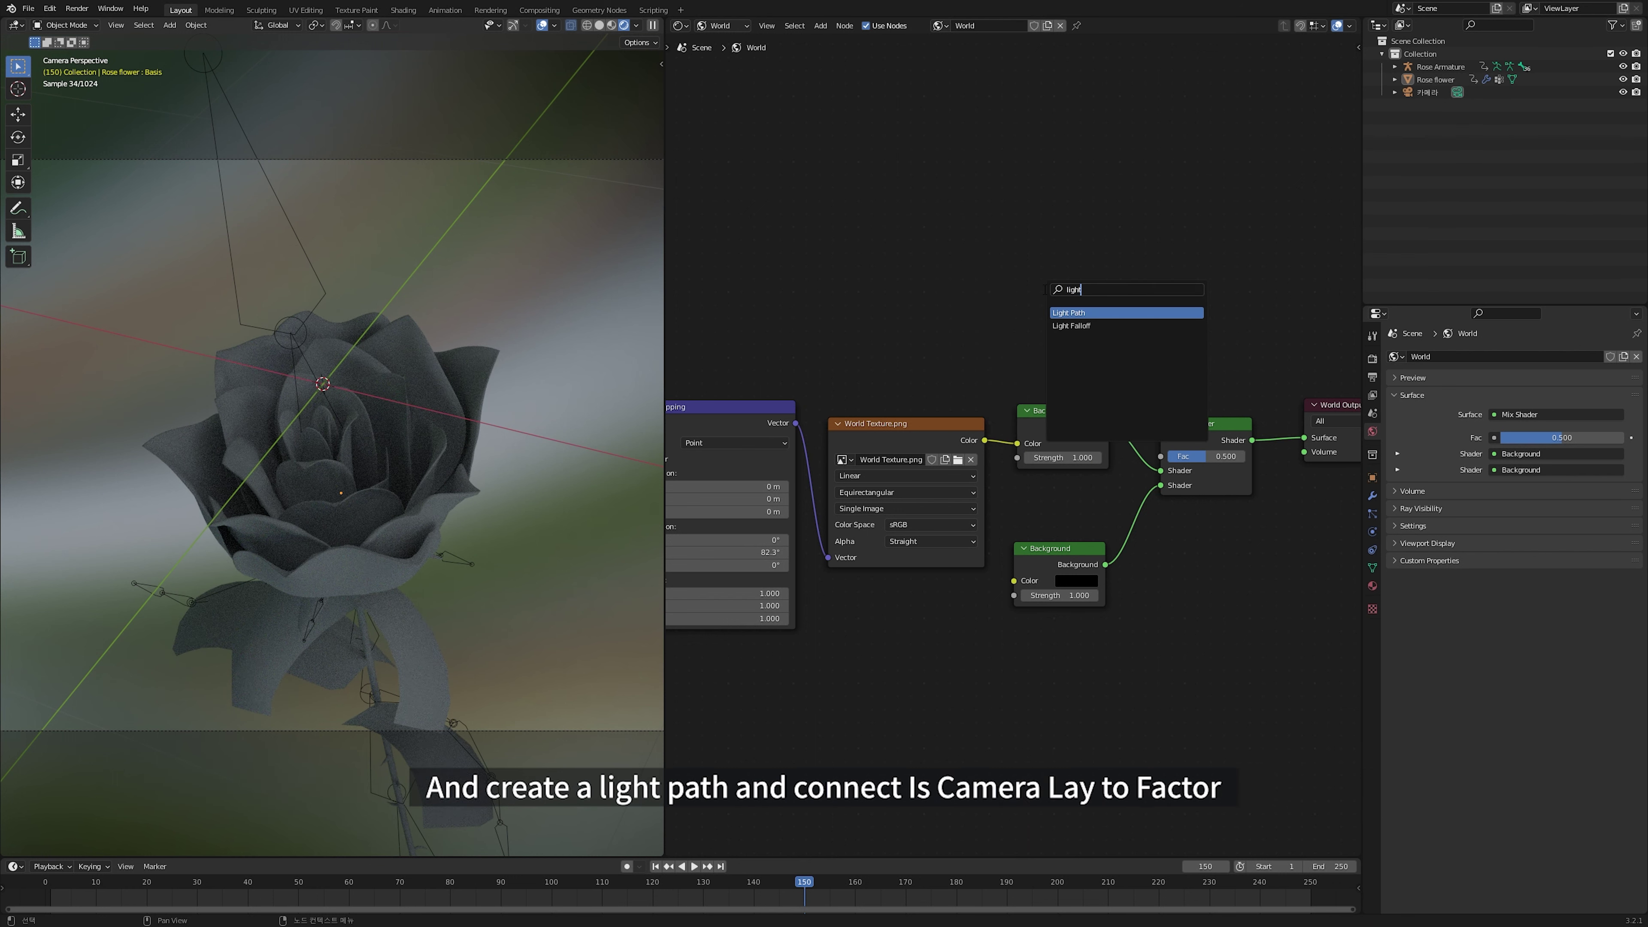
left_click(1088, 314)
left_click(1056, 184)
left_click_drag(1104, 178, 1161, 457)
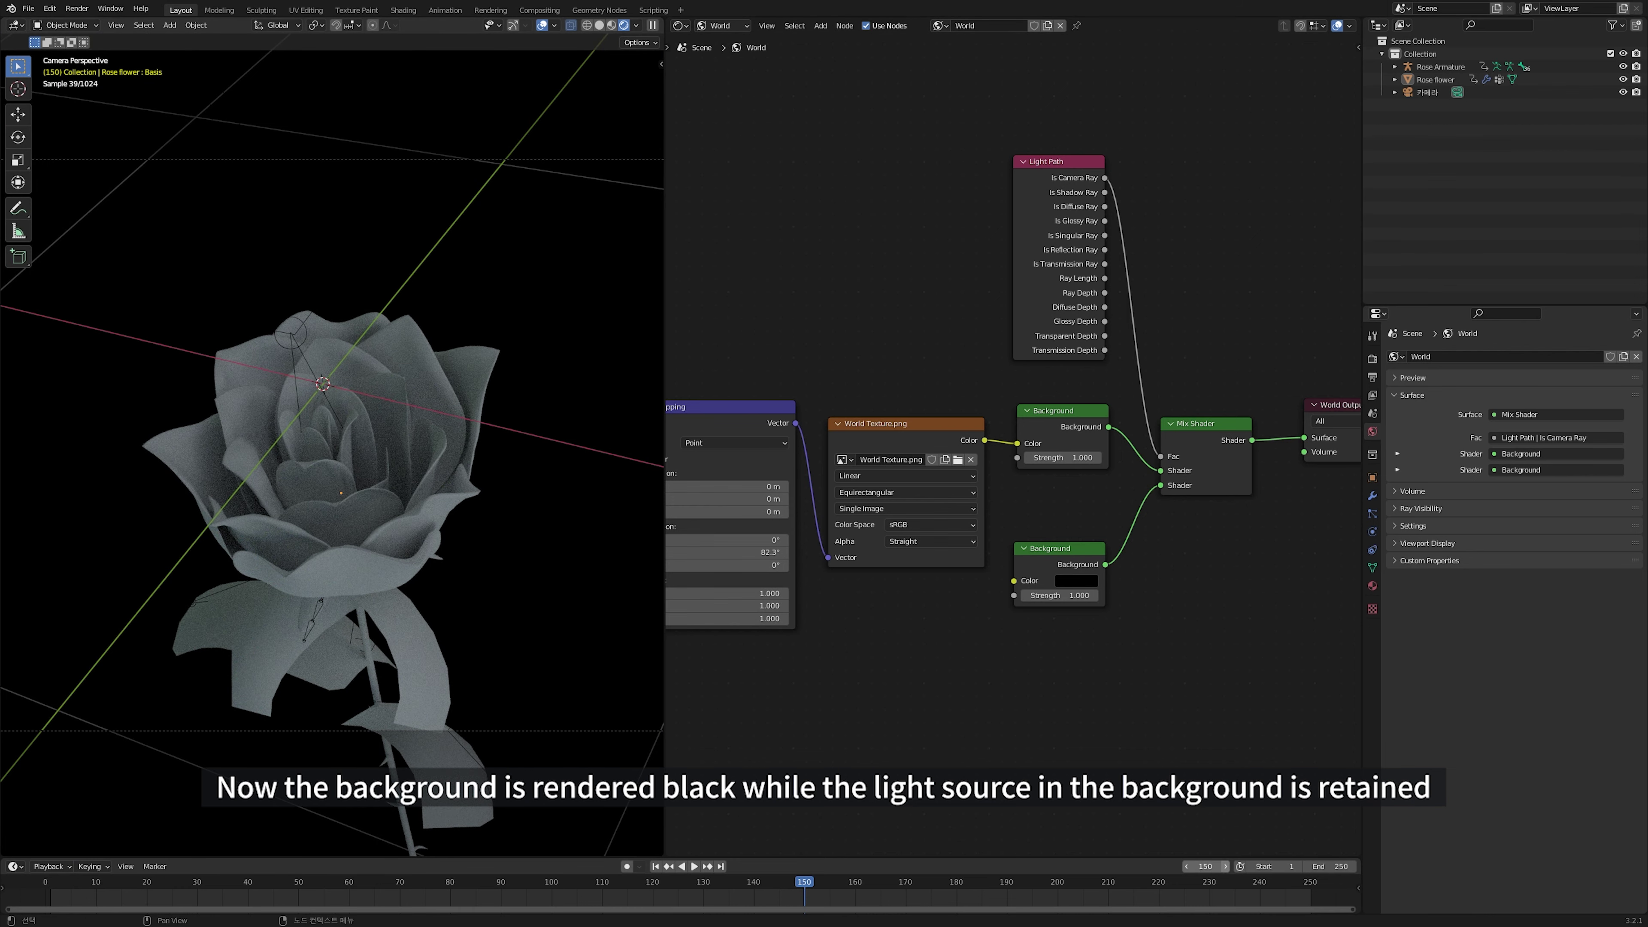
Select the rose, switch the shader editor to Object and create a new material for it
middle_click_drag(559, 634, 93, 691)
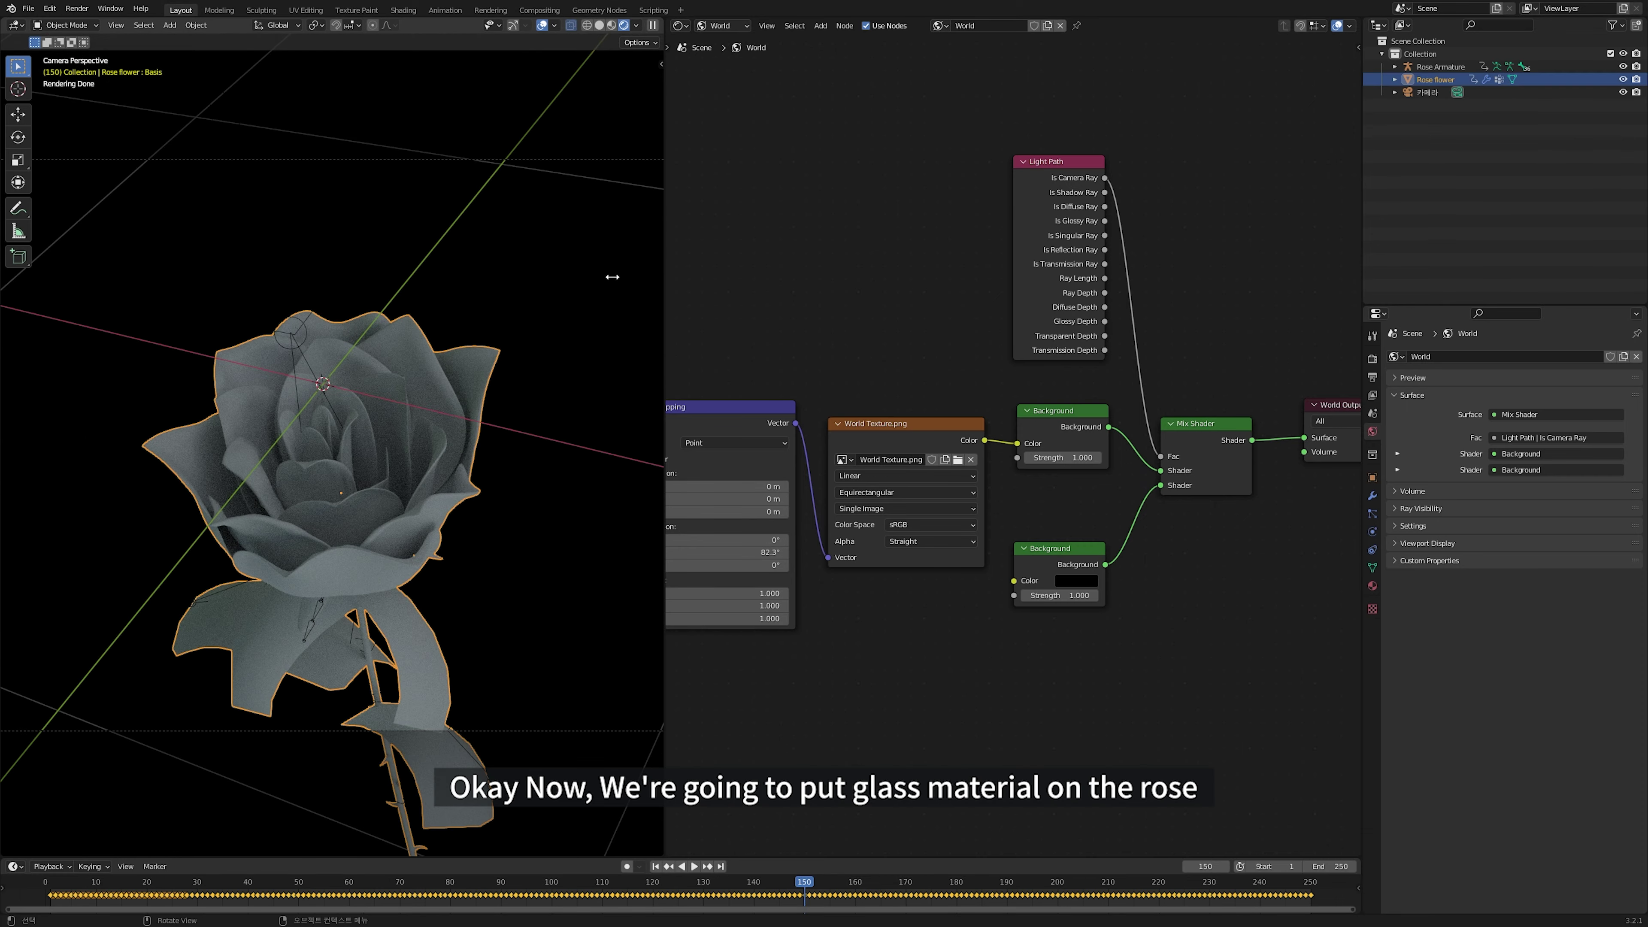
left_click(720, 25)
left_click(721, 40)
left_click(1371, 584)
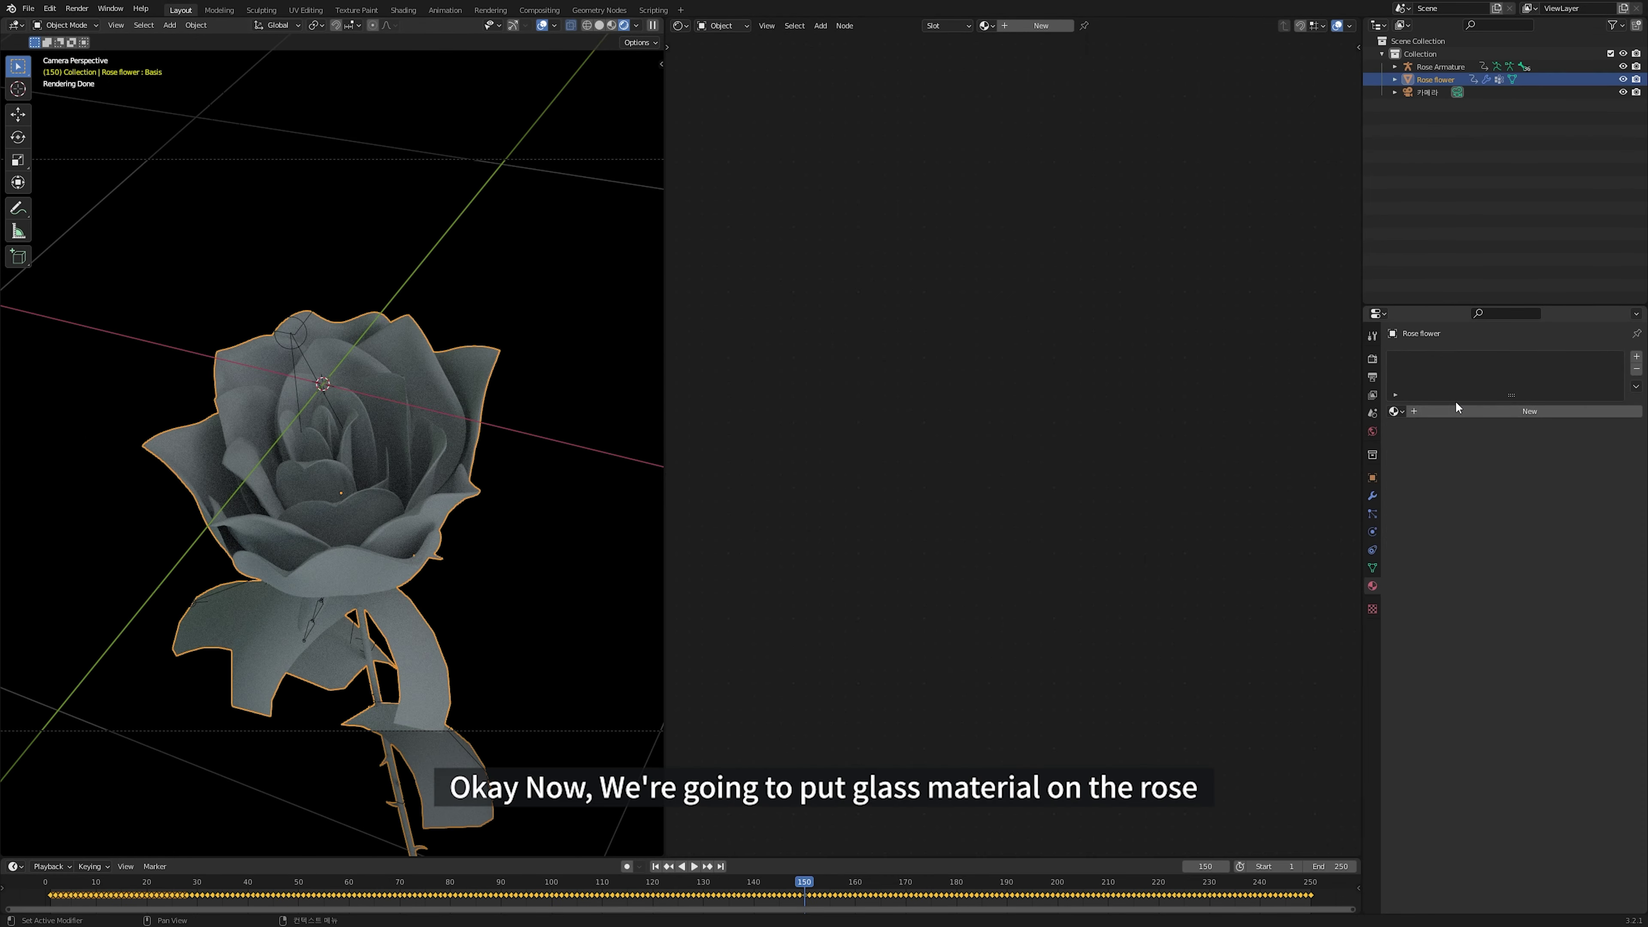
left_click(1458, 410)
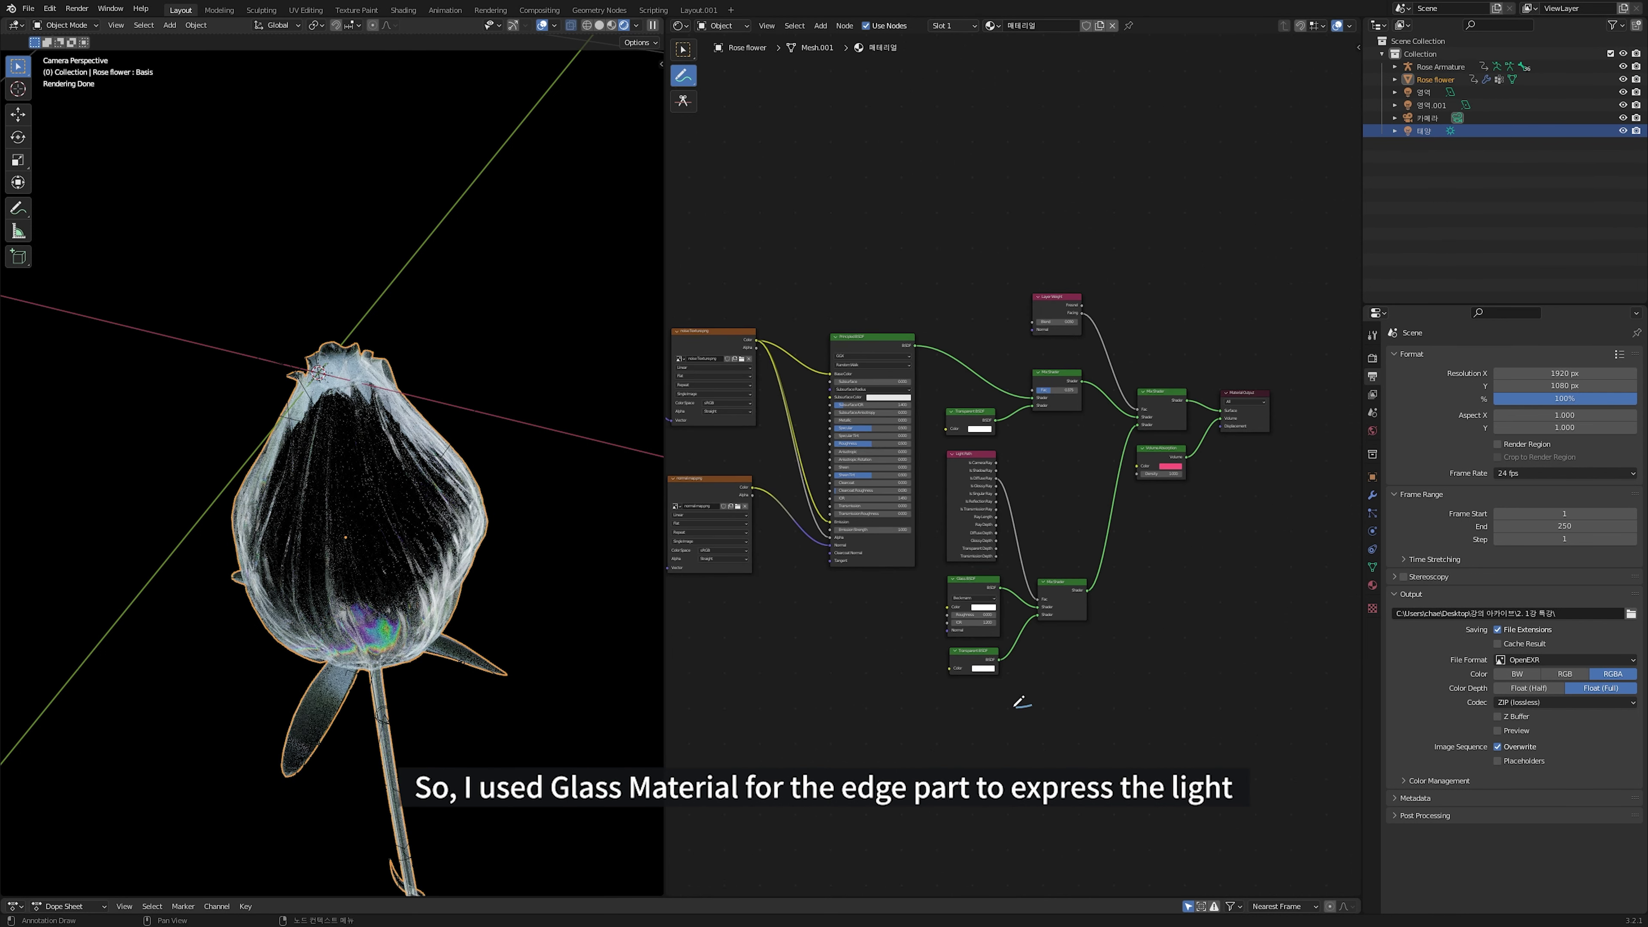
Annotate the rose's material node tree by circling the glass shader group and the scratch texture group
mouse_move(1015, 706)
left_mouse_down()
mouse_move(924, 471)
mouse_move(1045, 450)
mouse_move(1025, 713)
left_mouse_up()
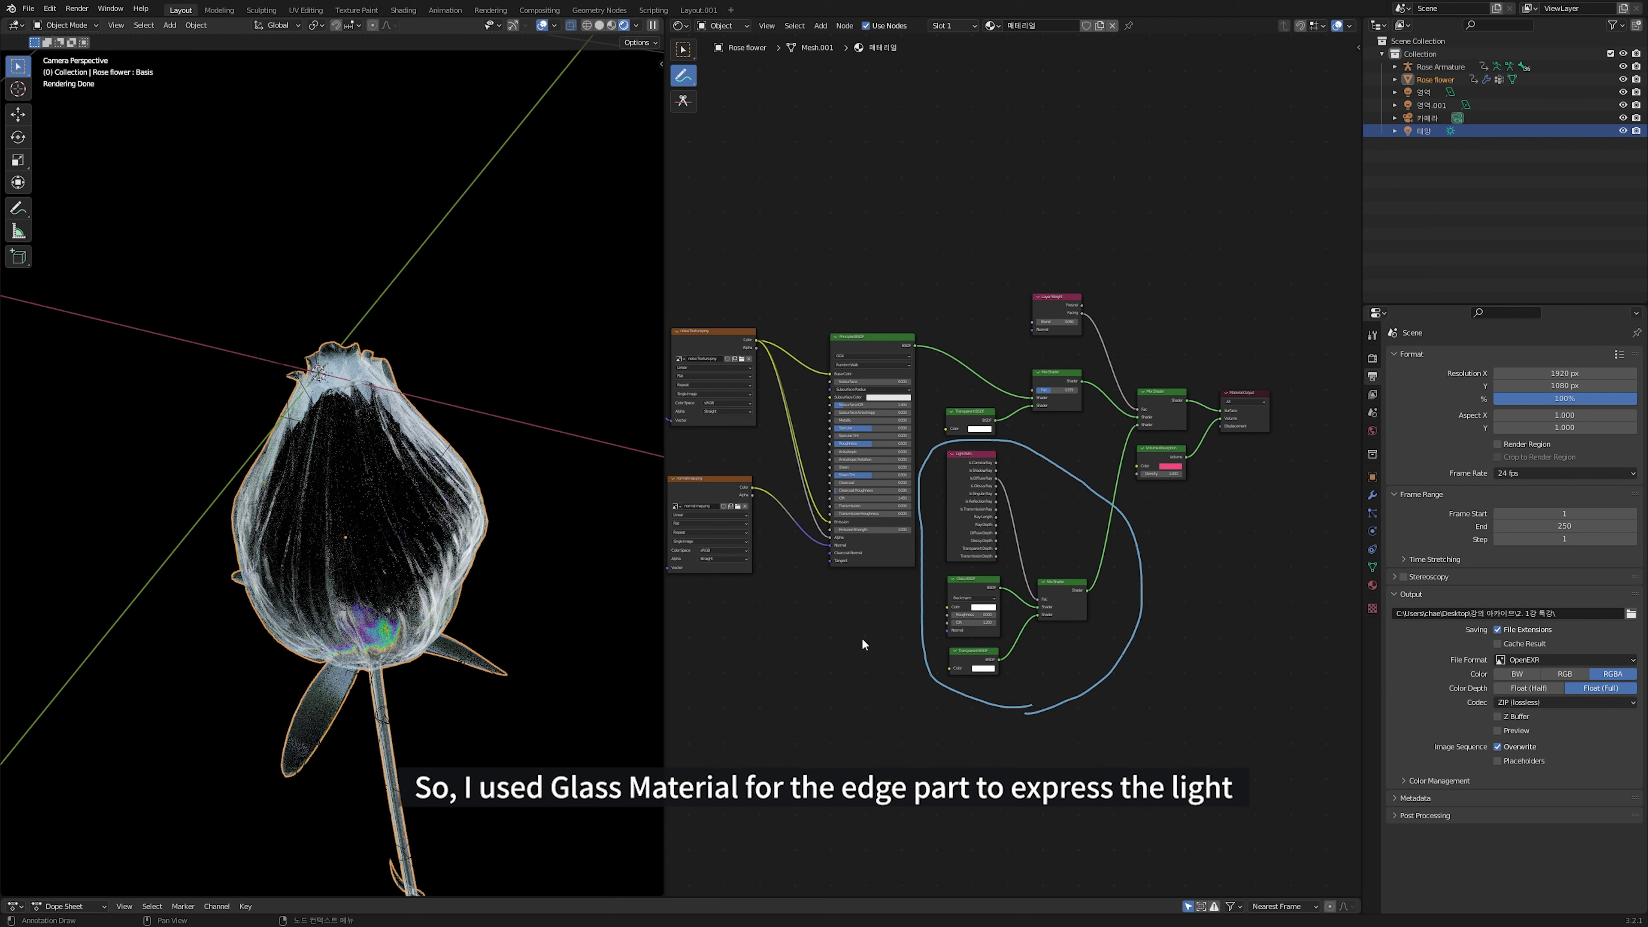
middle_click_drag(863, 644, 1072, 640)
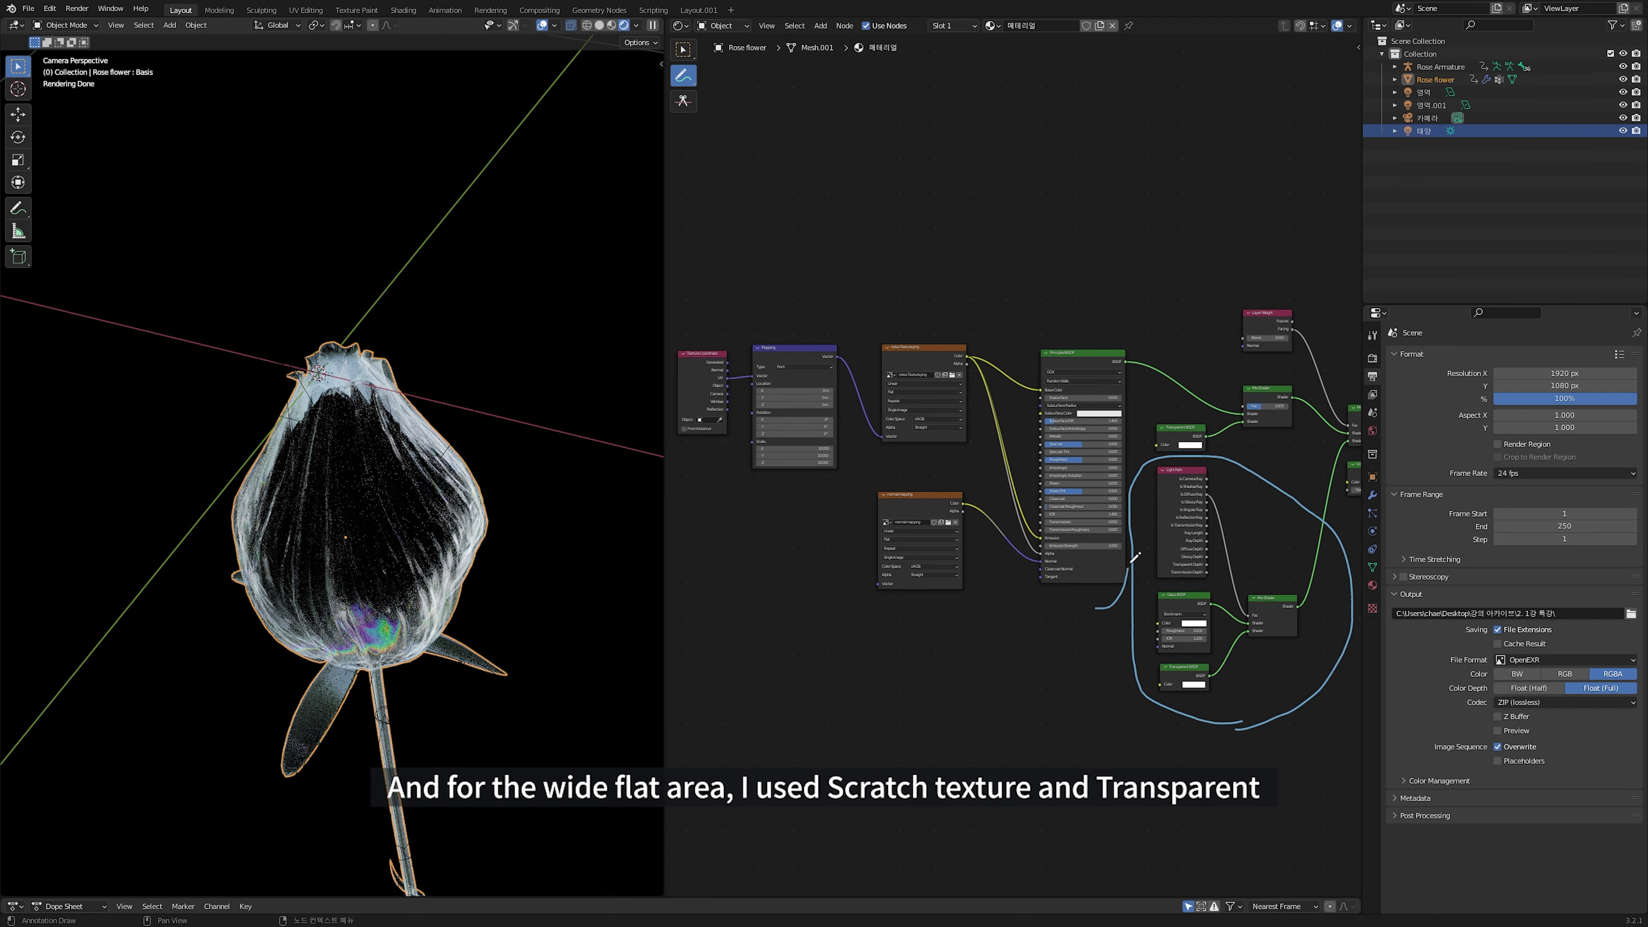
mouse_move(1136, 558)
left_mouse_down()
mouse_move(1152, 454)
mouse_move(1208, 387)
mouse_move(1113, 260)
mouse_move(775, 265)
left_mouse_up()
mouse_move(679, 288)
left_mouse_down()
mouse_move(662, 373)
mouse_move(703, 583)
mouse_move(969, 627)
mouse_move(1103, 598)
left_mouse_up()
scroll(1077, 639, "down", 2)
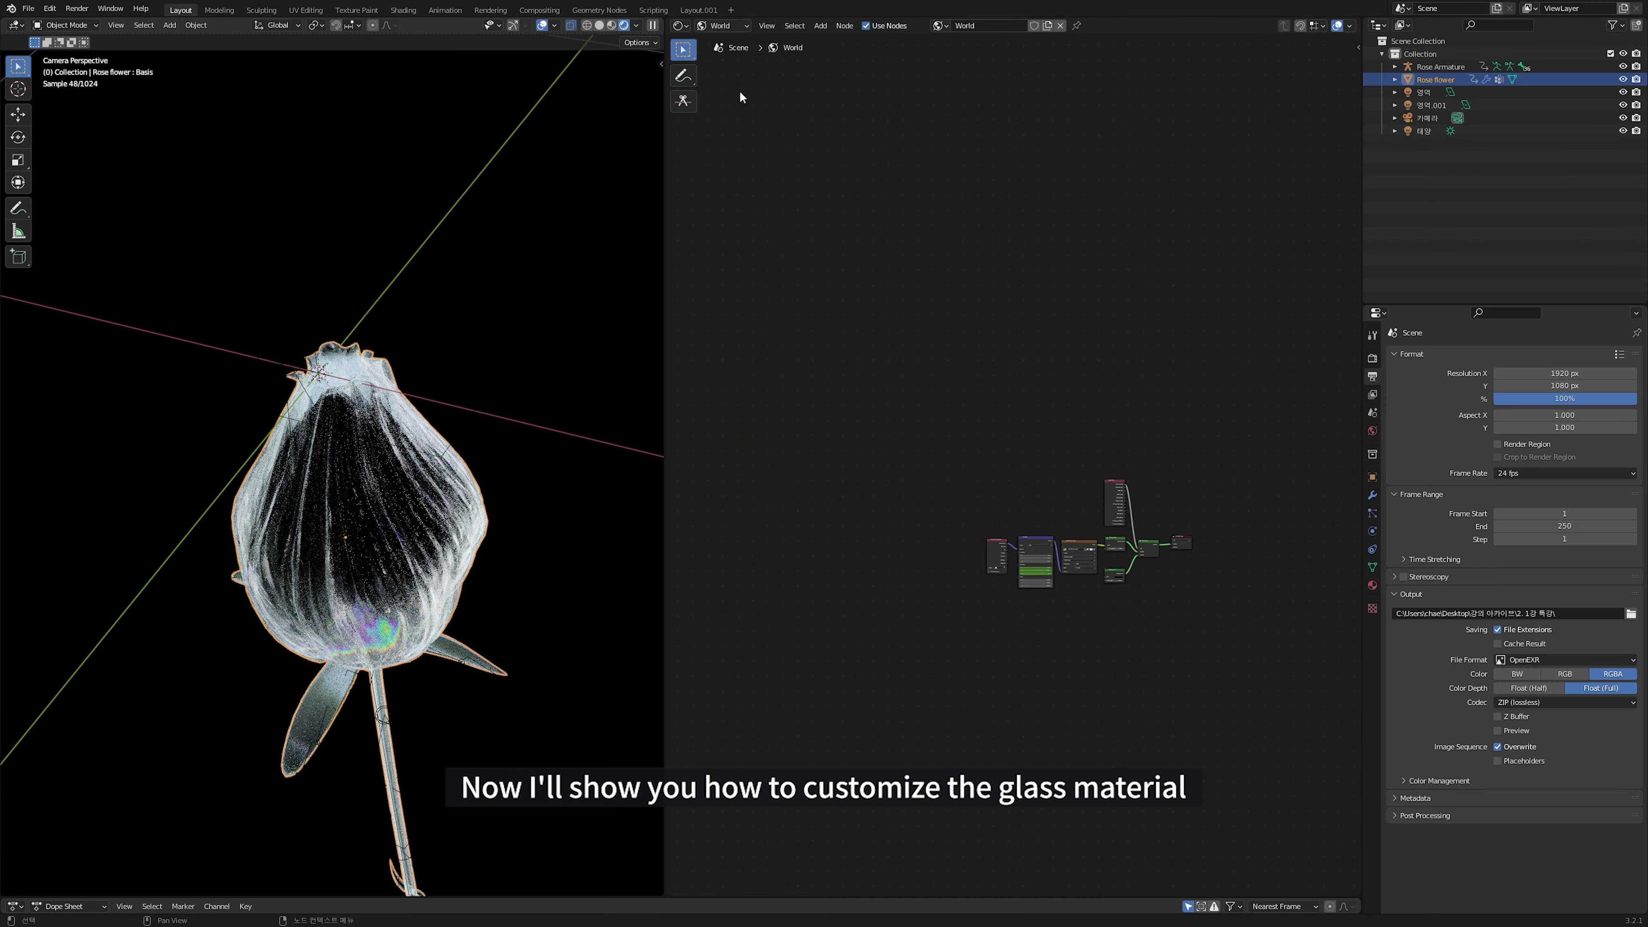
scroll(1061, 527, "up", 4)
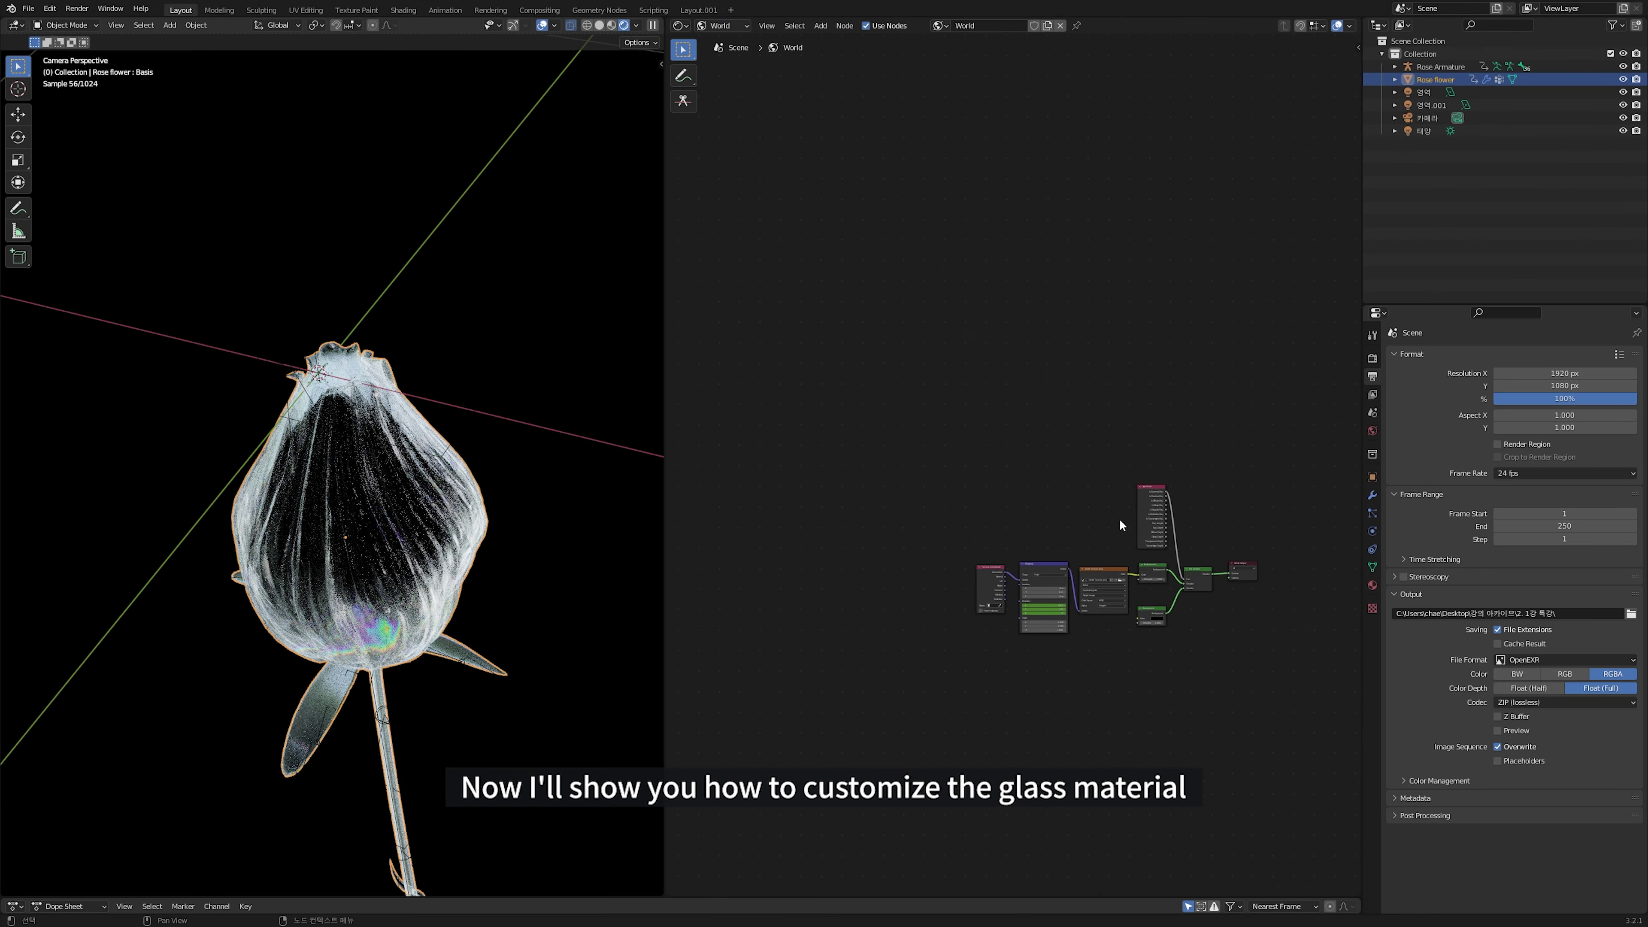
Try a Strength of 19.4 on the World Texture.png Background node and undo the change
scroll(993, 533, "up", 3)
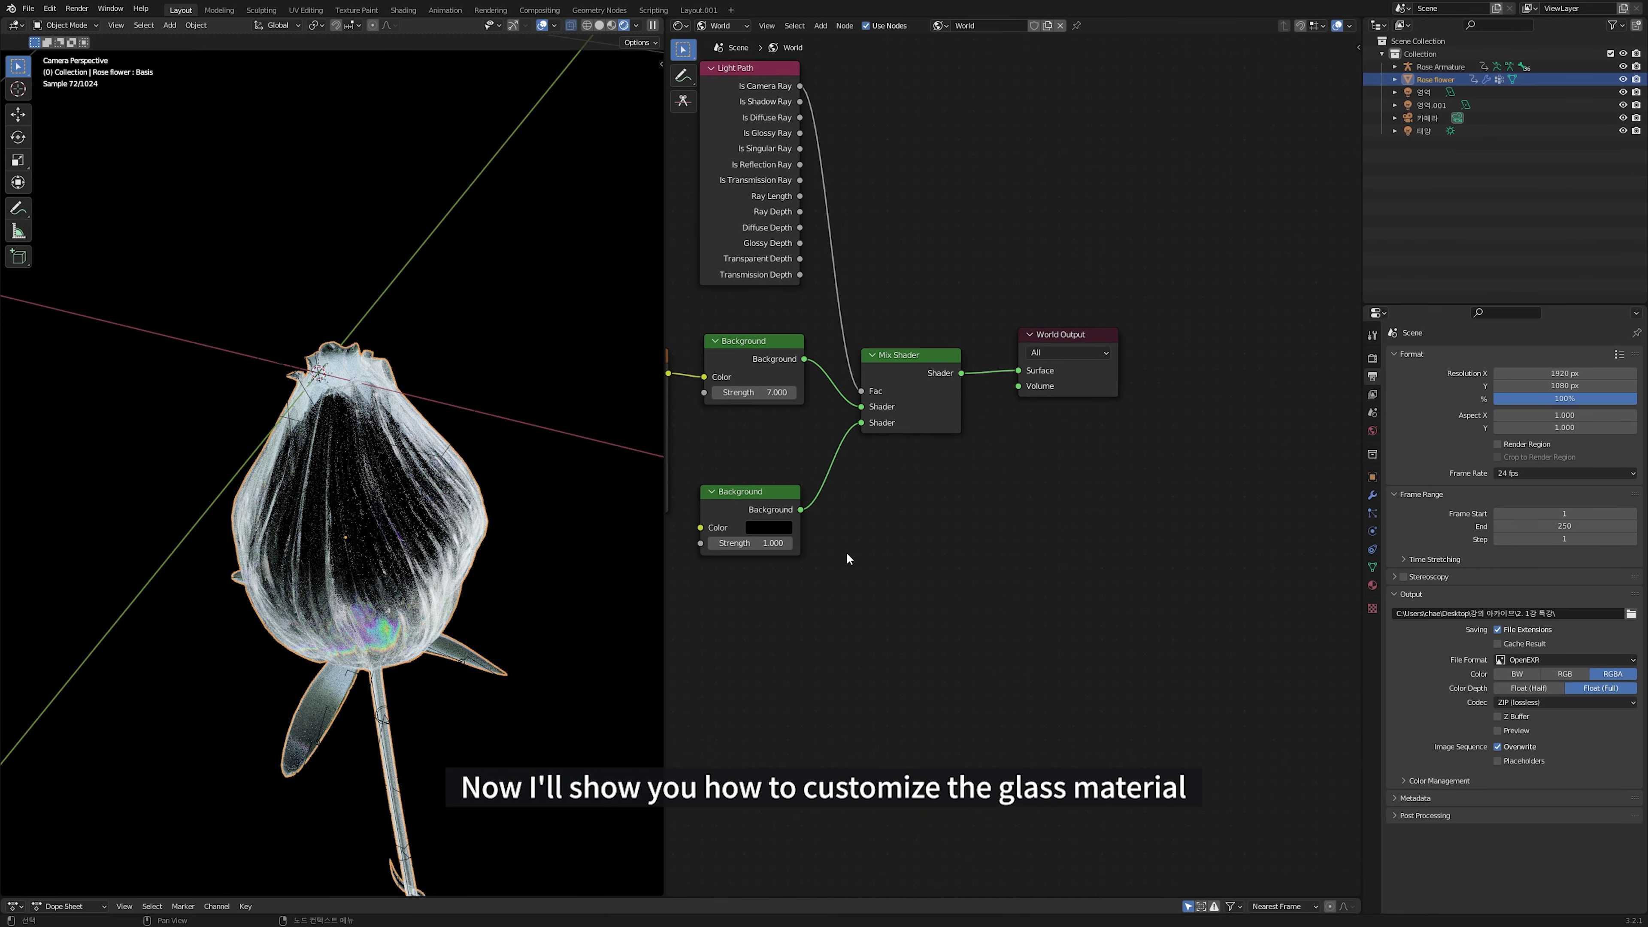
middle_click_drag(849, 559, 1107, 577)
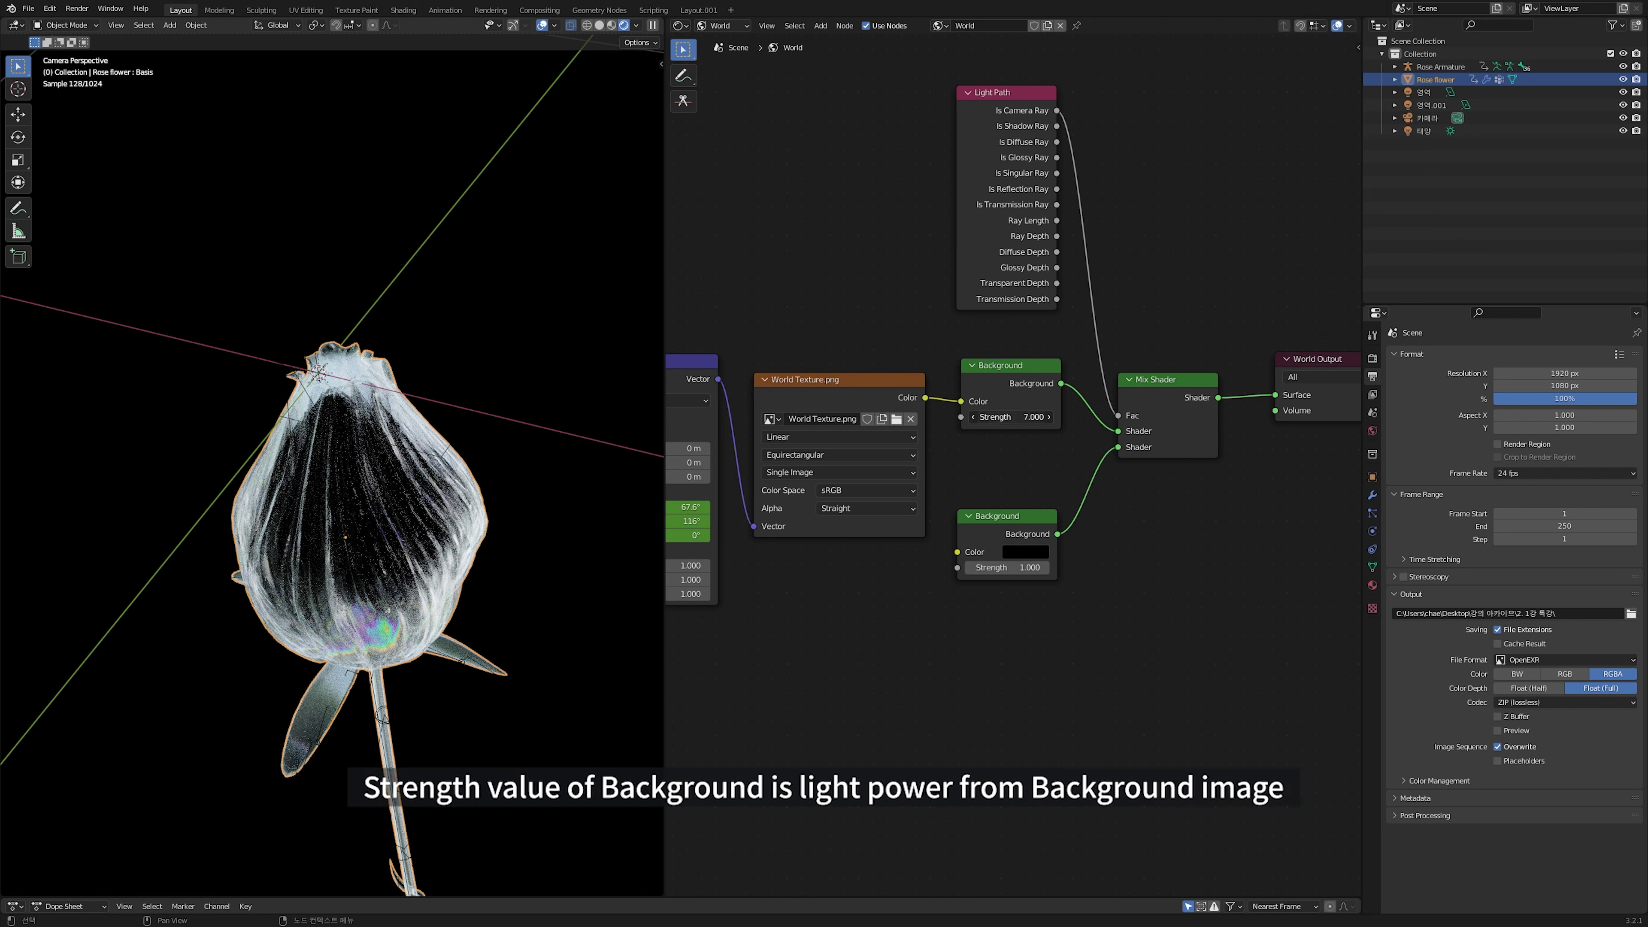
left_click_drag(1003, 417, 1038, 417)
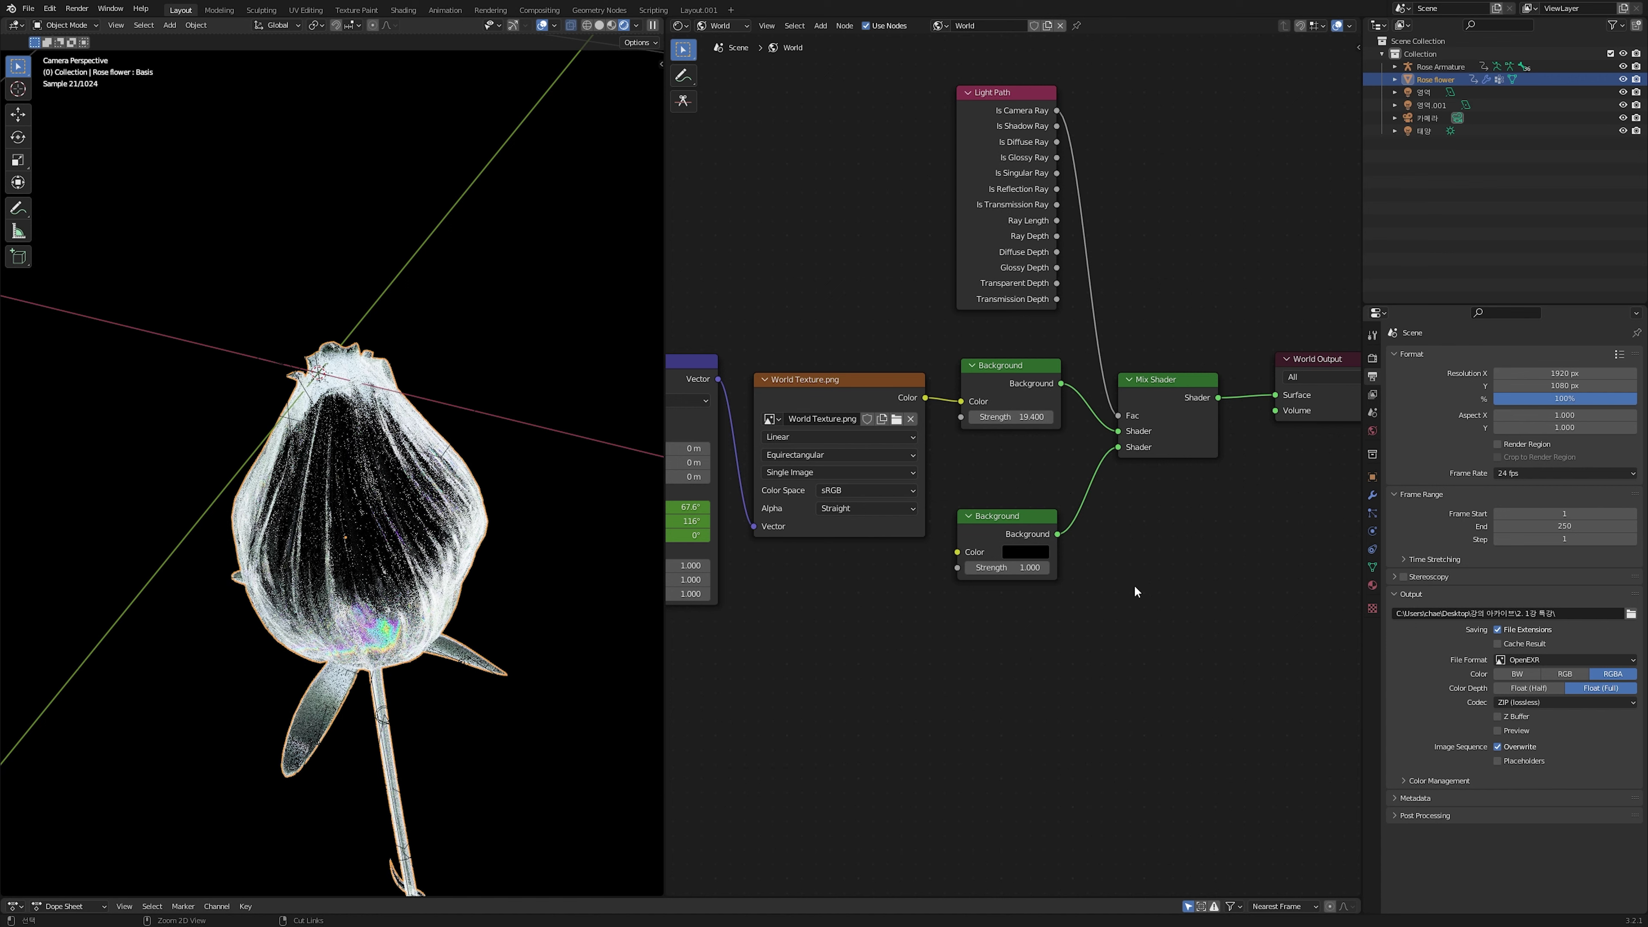
key("ctrl+z")
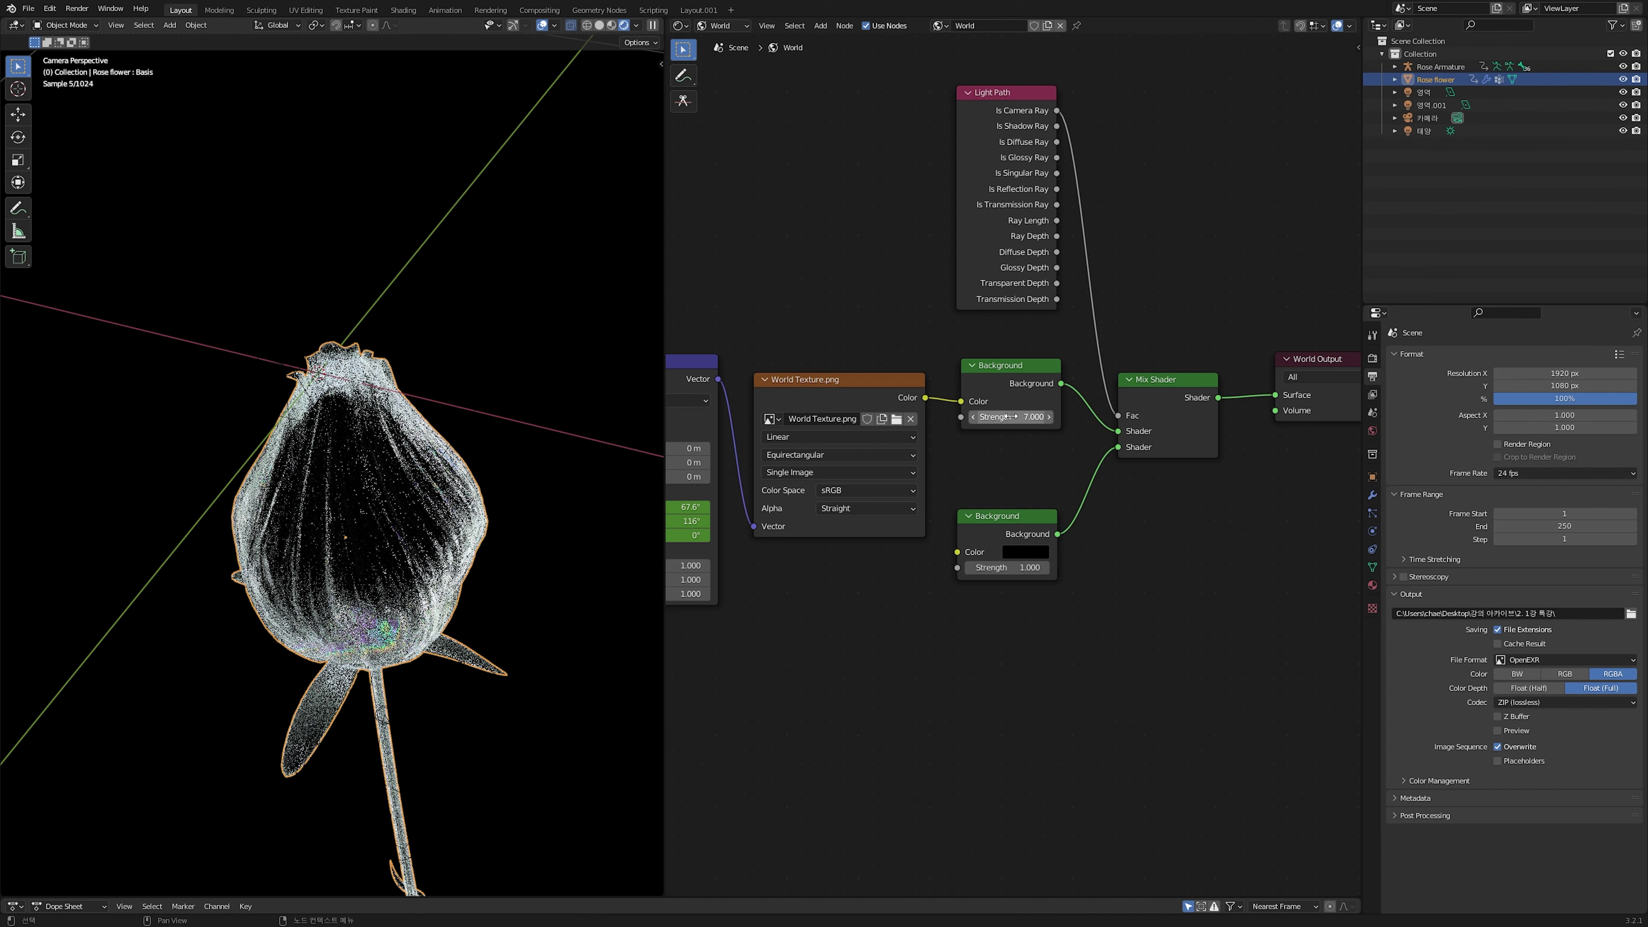
Set the Strength of the World Texture.png Background node to 1
left_click(1014, 418)
type("1")
key("Return")
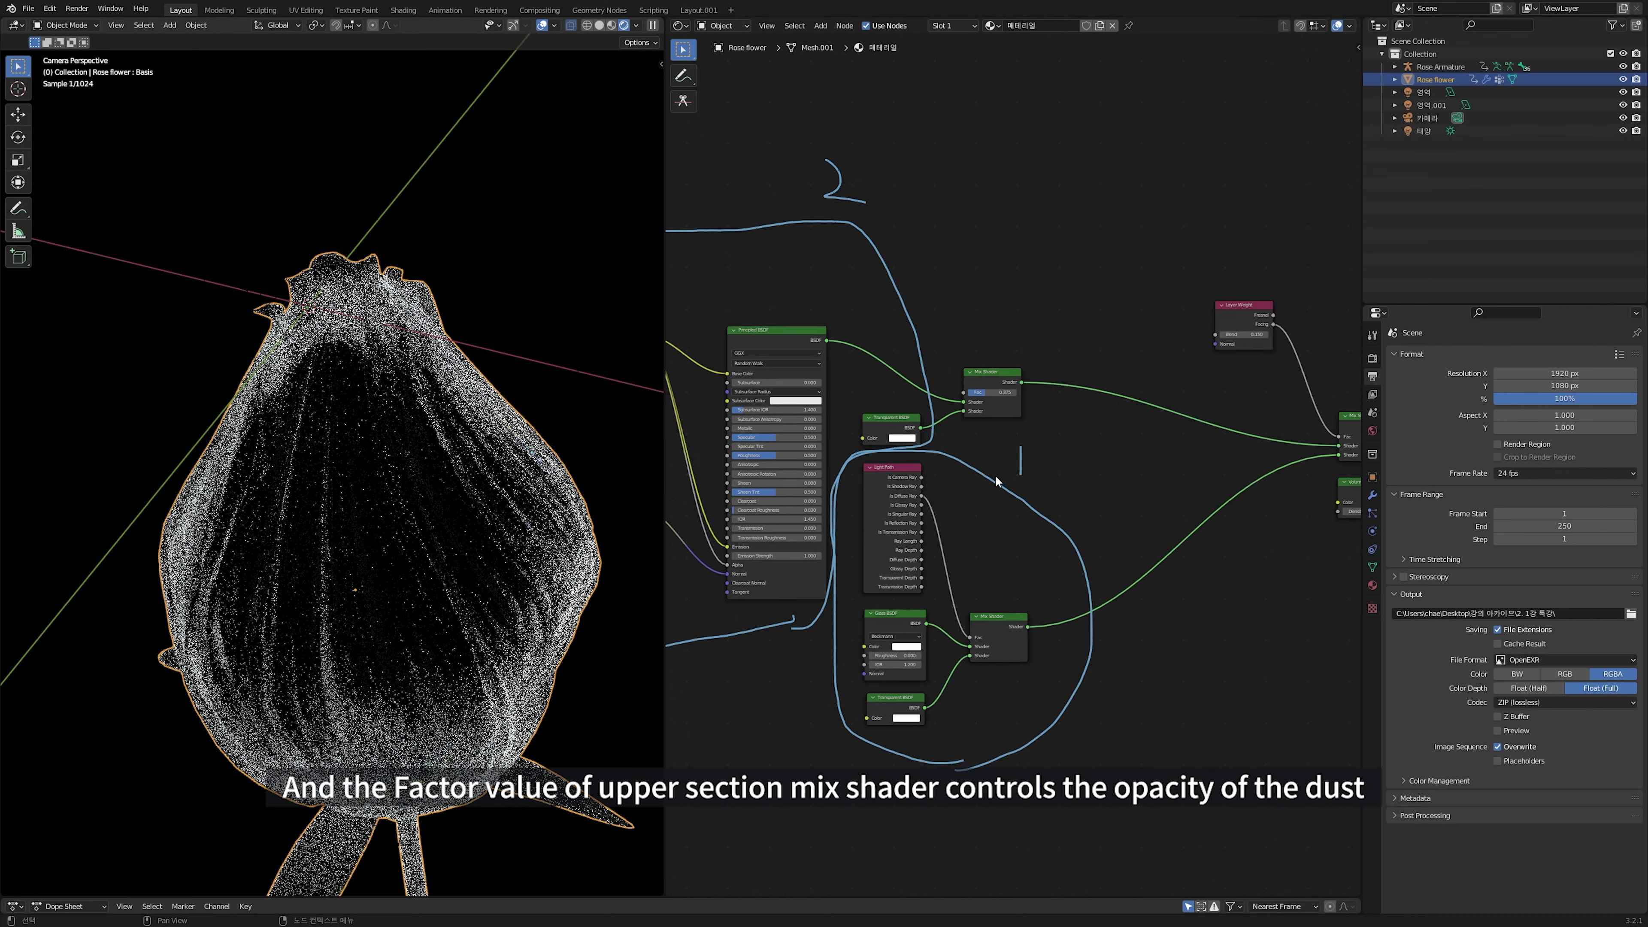
In the rose's material, adjust the upper Mix Shader's Fac for dust opacity and the Layer Weight's Blend for the light's extent
mouse_move(985, 398)
left_mouse_down()
mouse_move(1025, 398)
mouse_move(985, 391)
left_mouse_up()
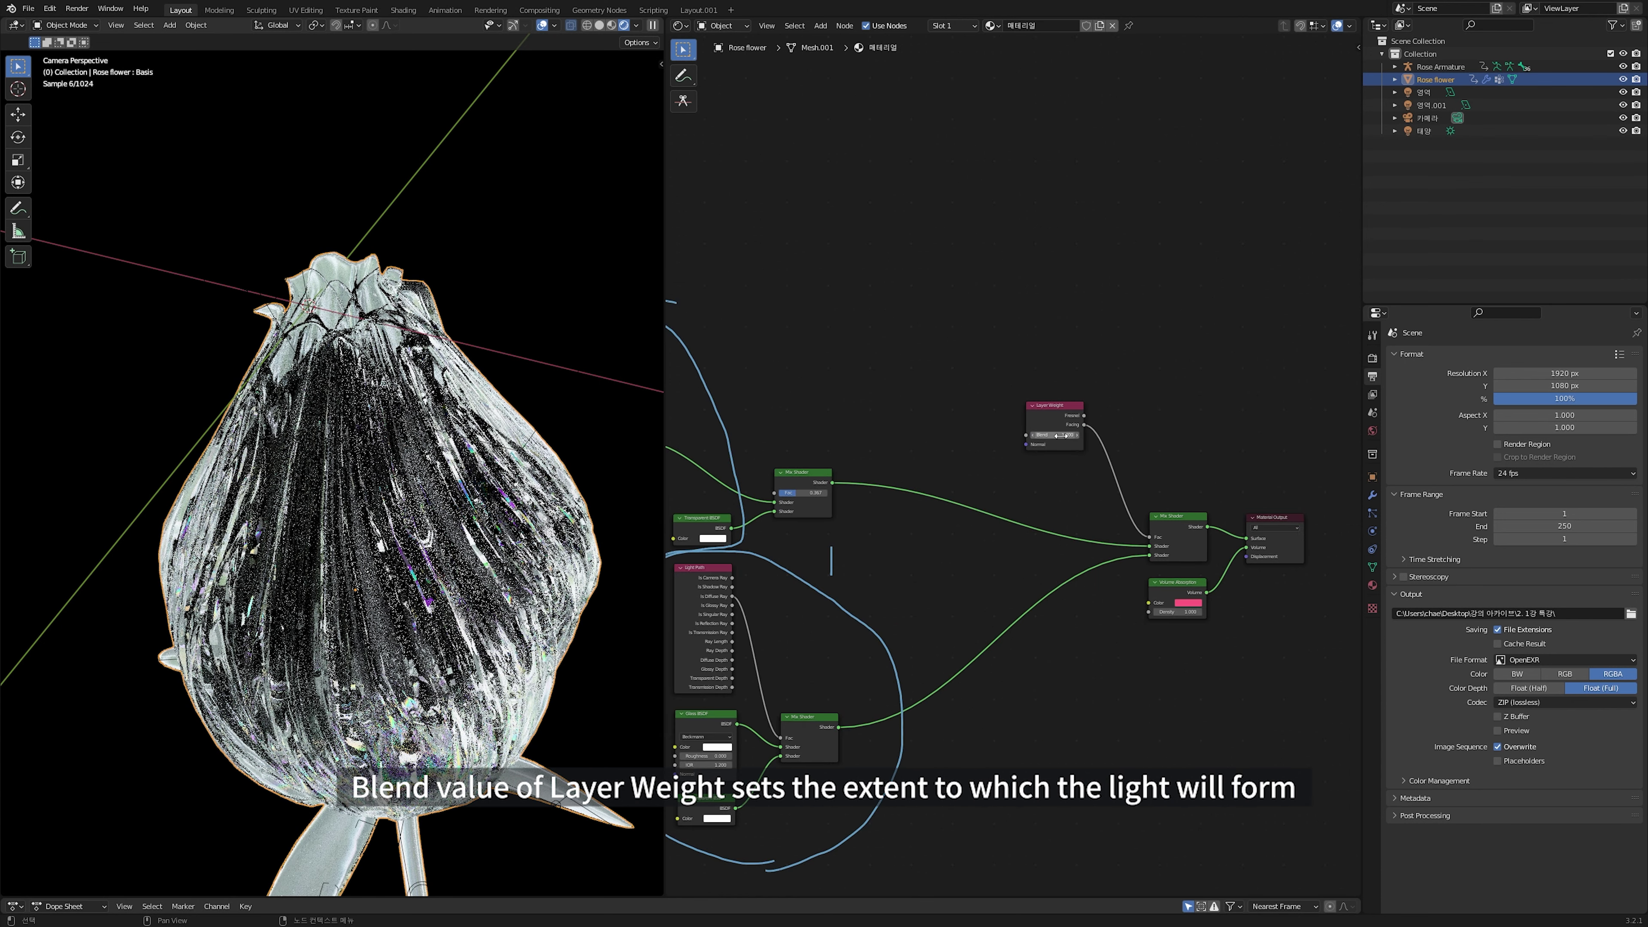
left_click_drag(1061, 436, 1006, 435)
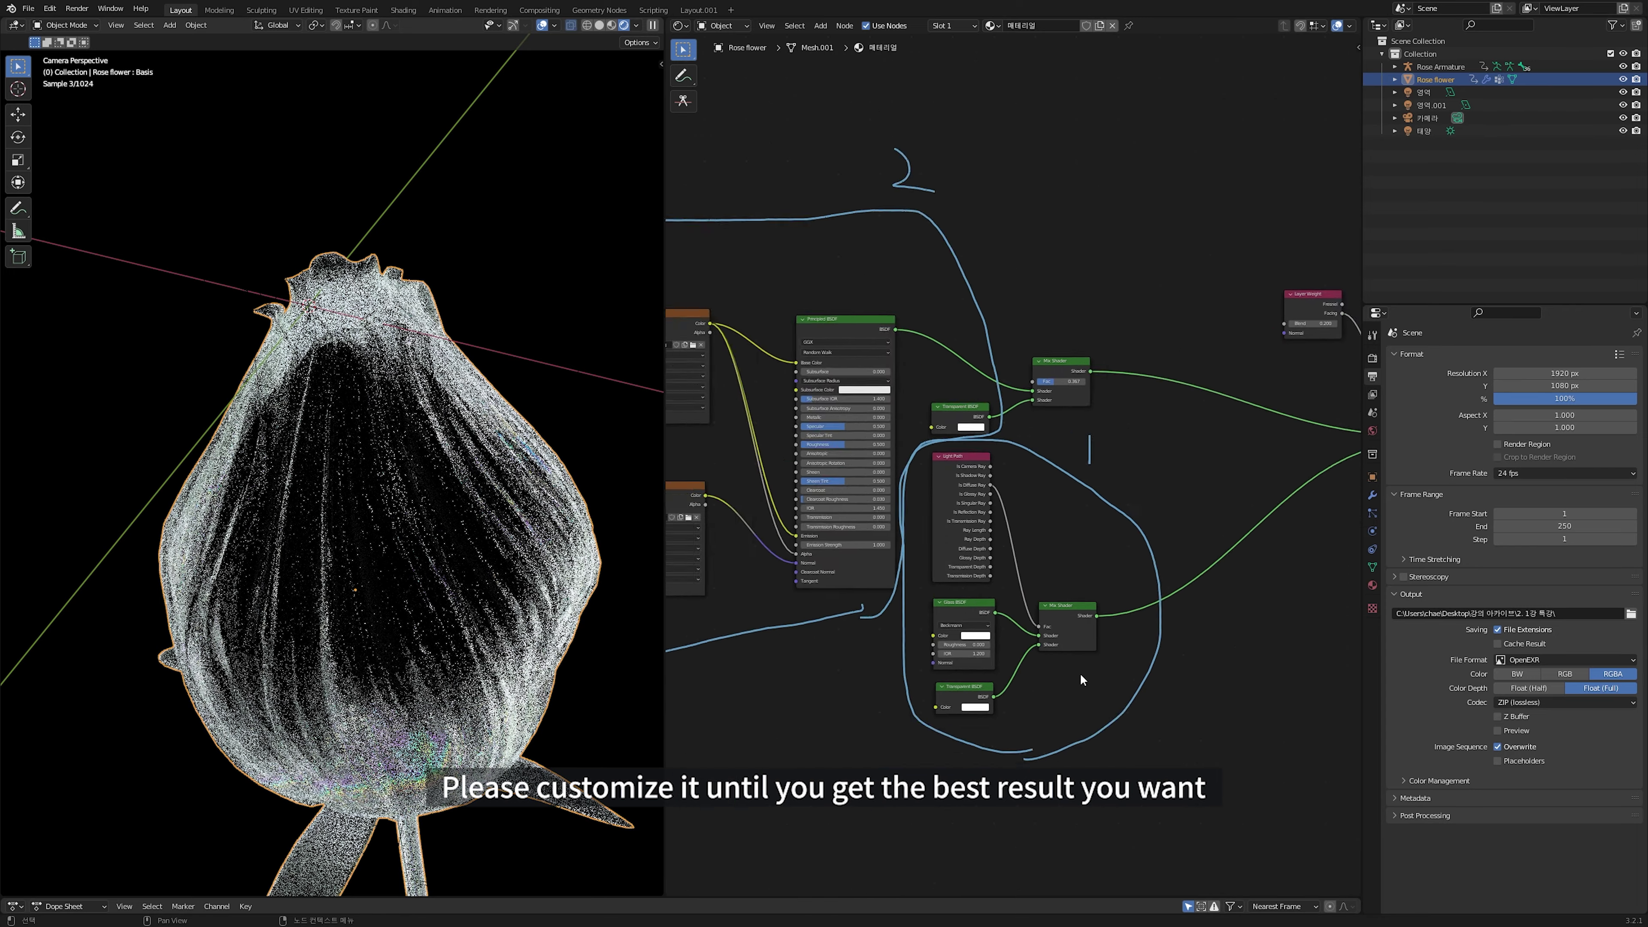
Adjust the Size of the first Fog Glow Glare node in the compositing node tree
scroll(1044, 555, "up", 2)
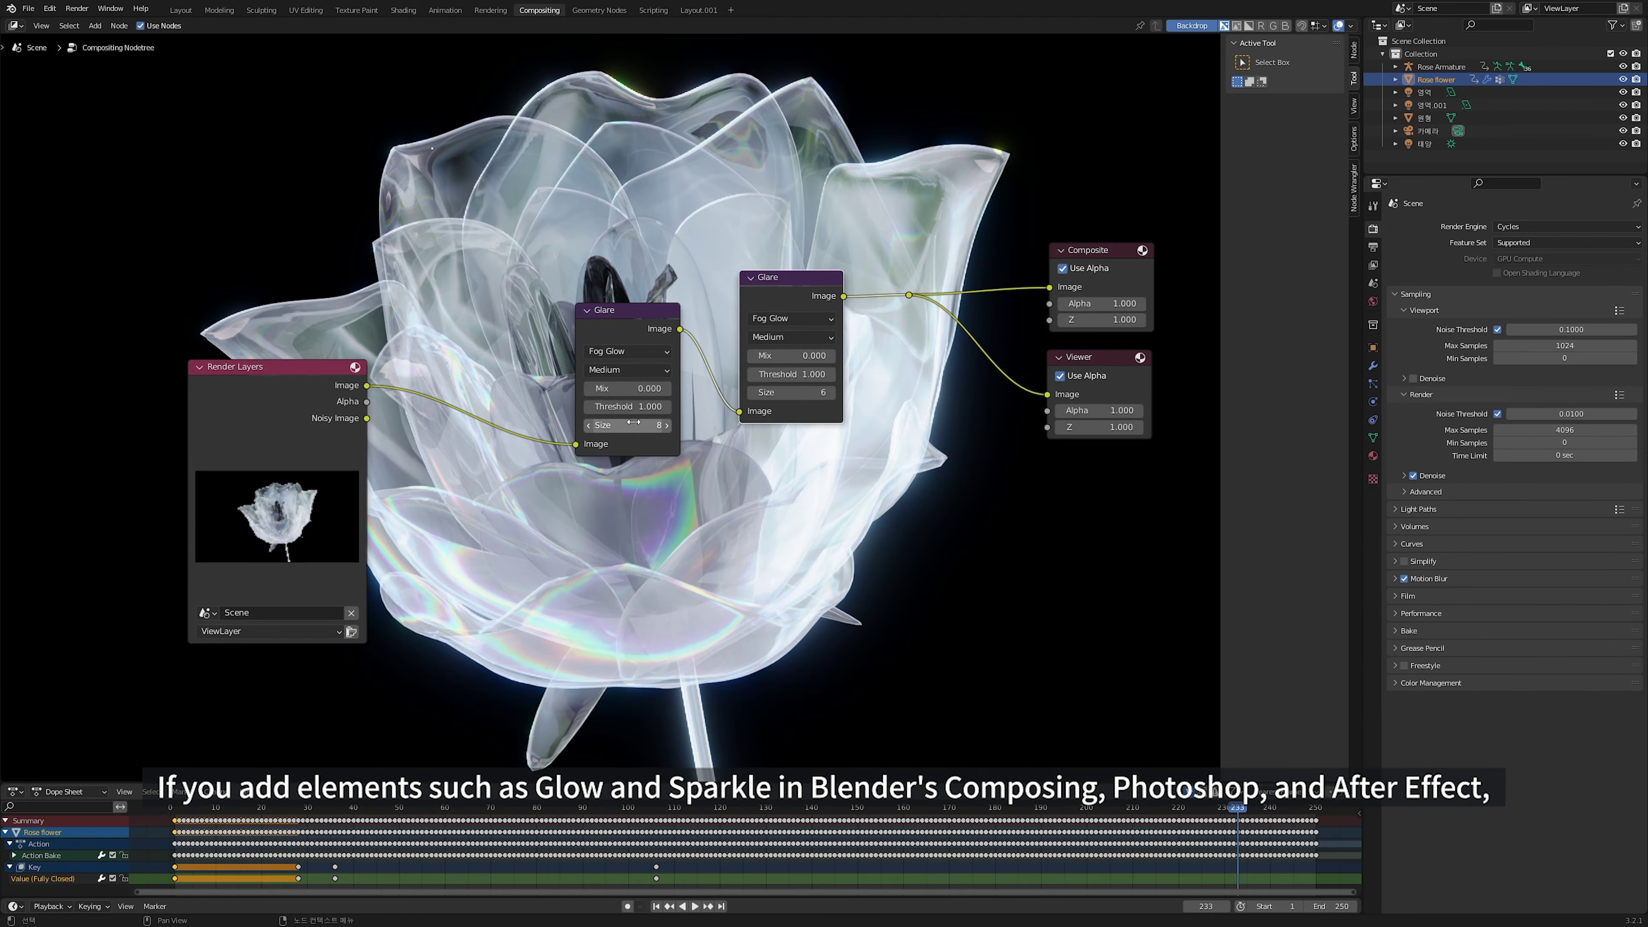
left_click_drag(634, 424, 661, 424)
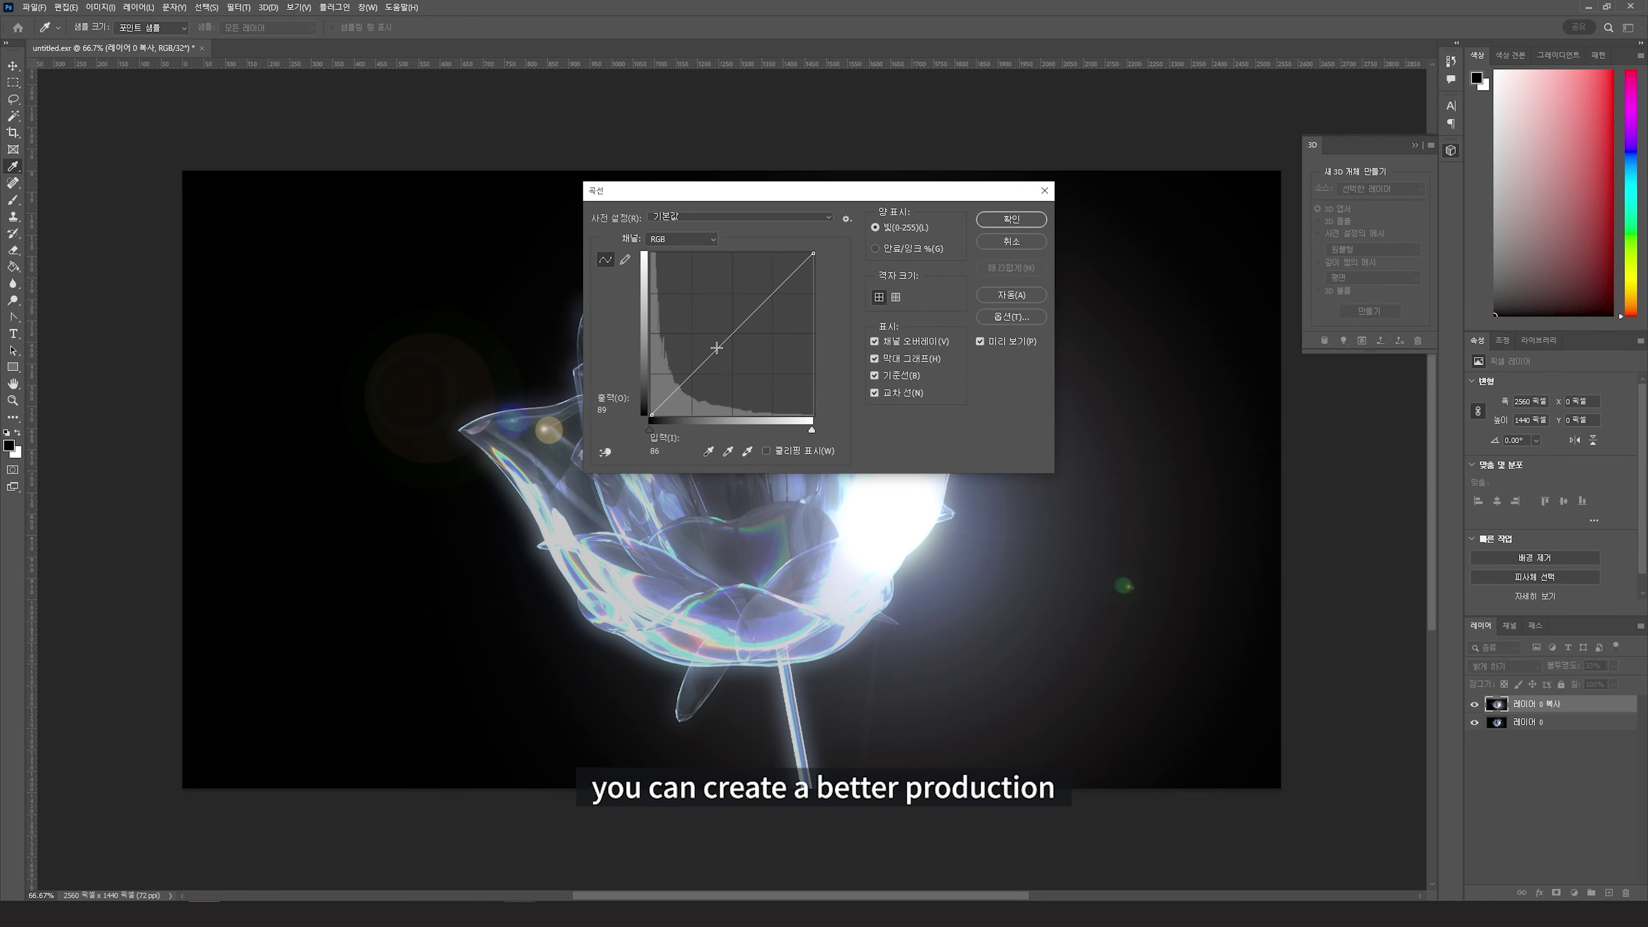
Switch to Photoshop and place copies of the single-sparkle image on the rose's petal edges
left_click_drag(698, 389, 695, 401)
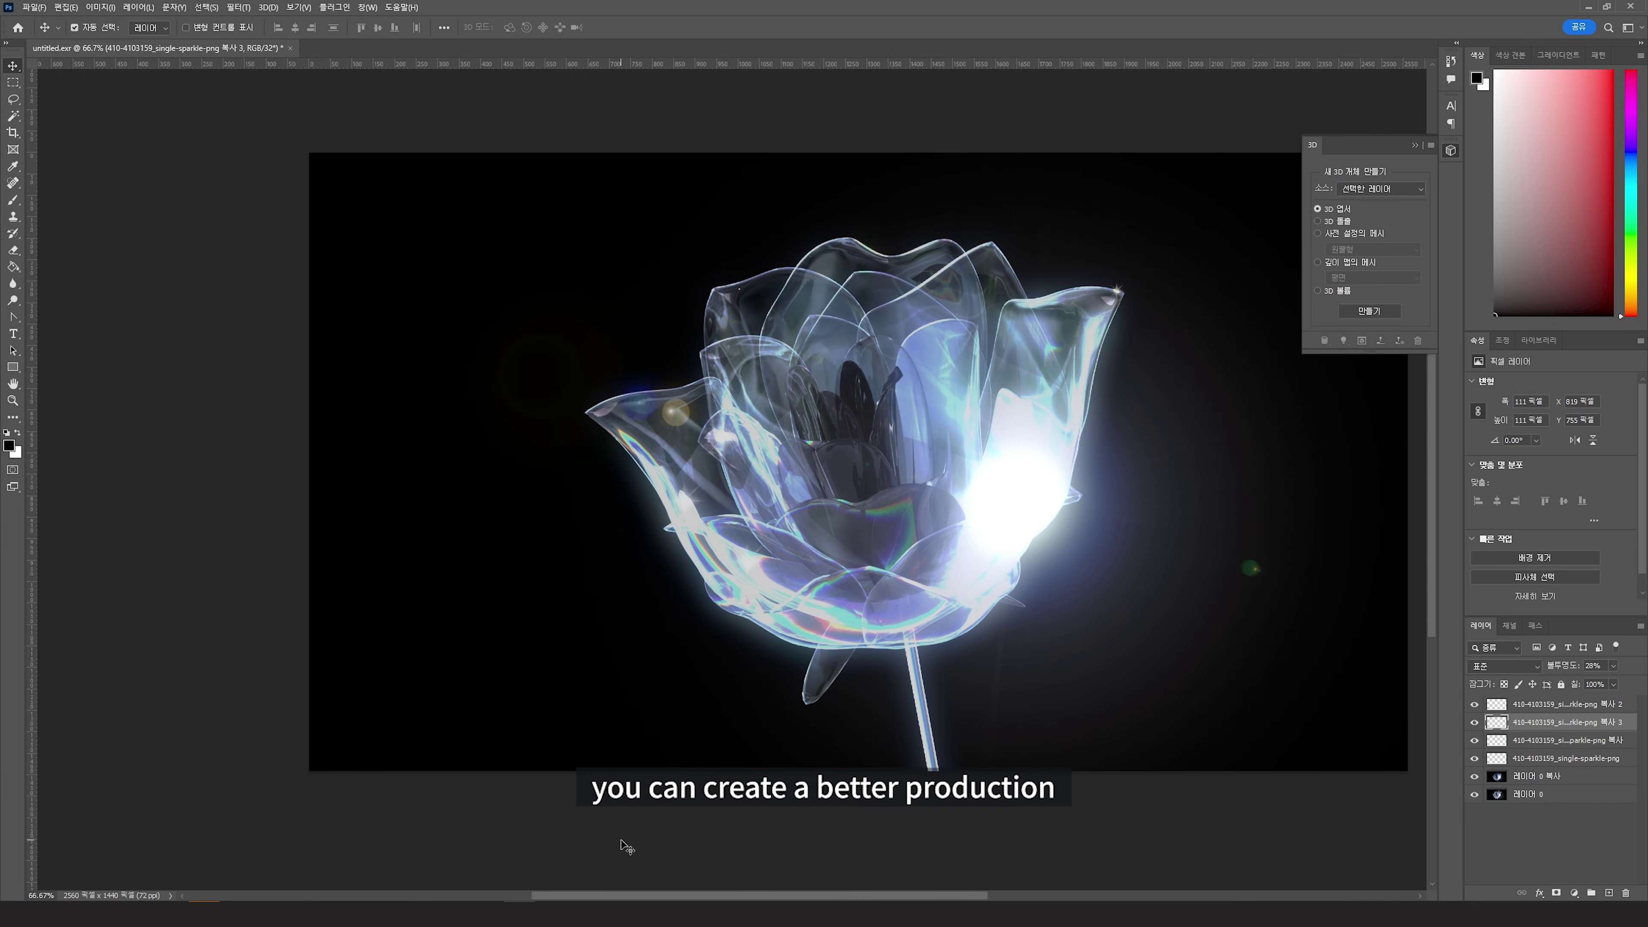
left_click_drag(1115, 292, 1038, 297)
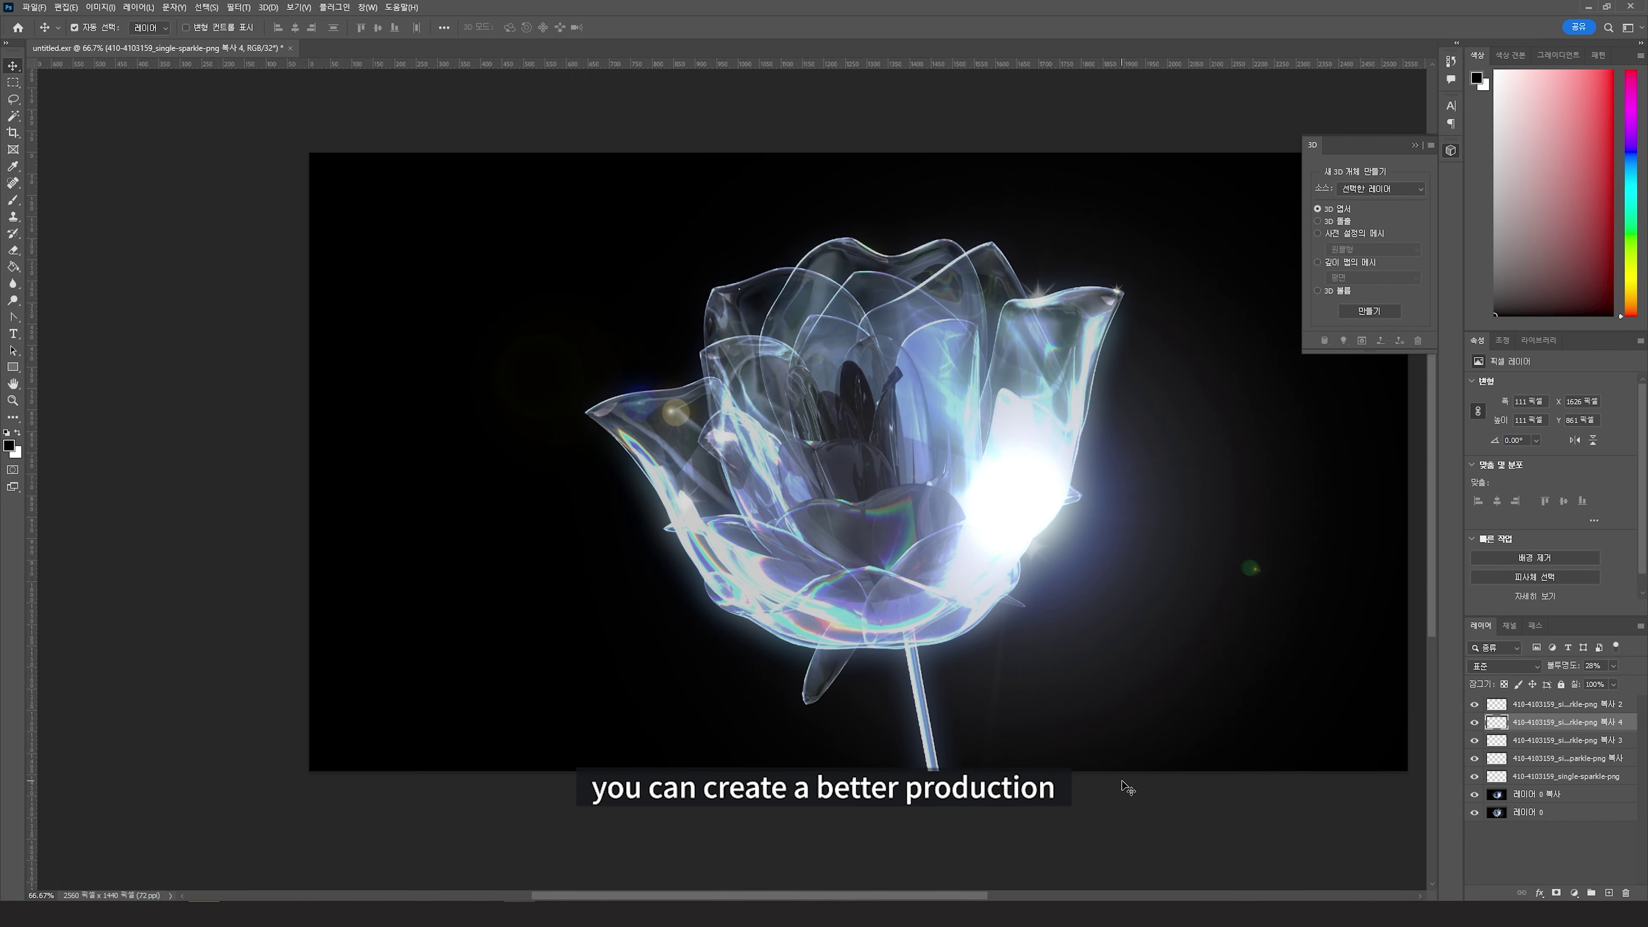